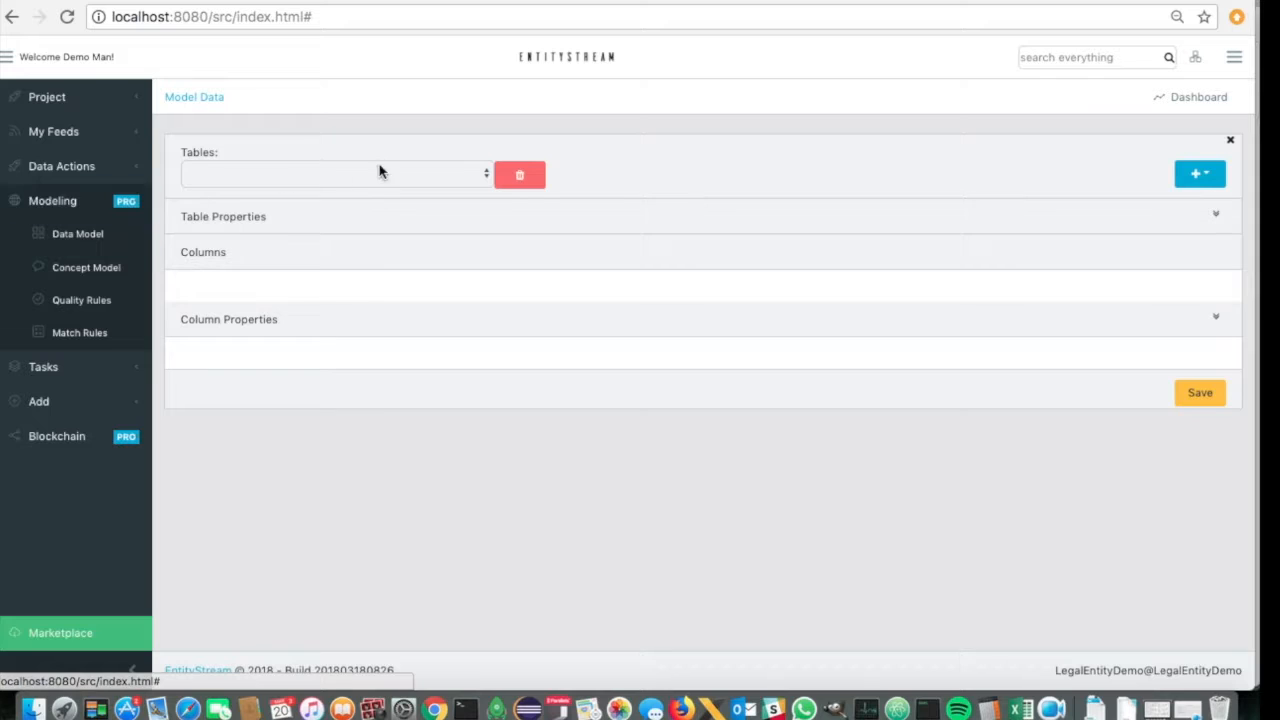
- Start a table import in the data model and choose leismall.xml from the data folder as the source file
{"action": "left_click", "coordinate": [1207, 183]}
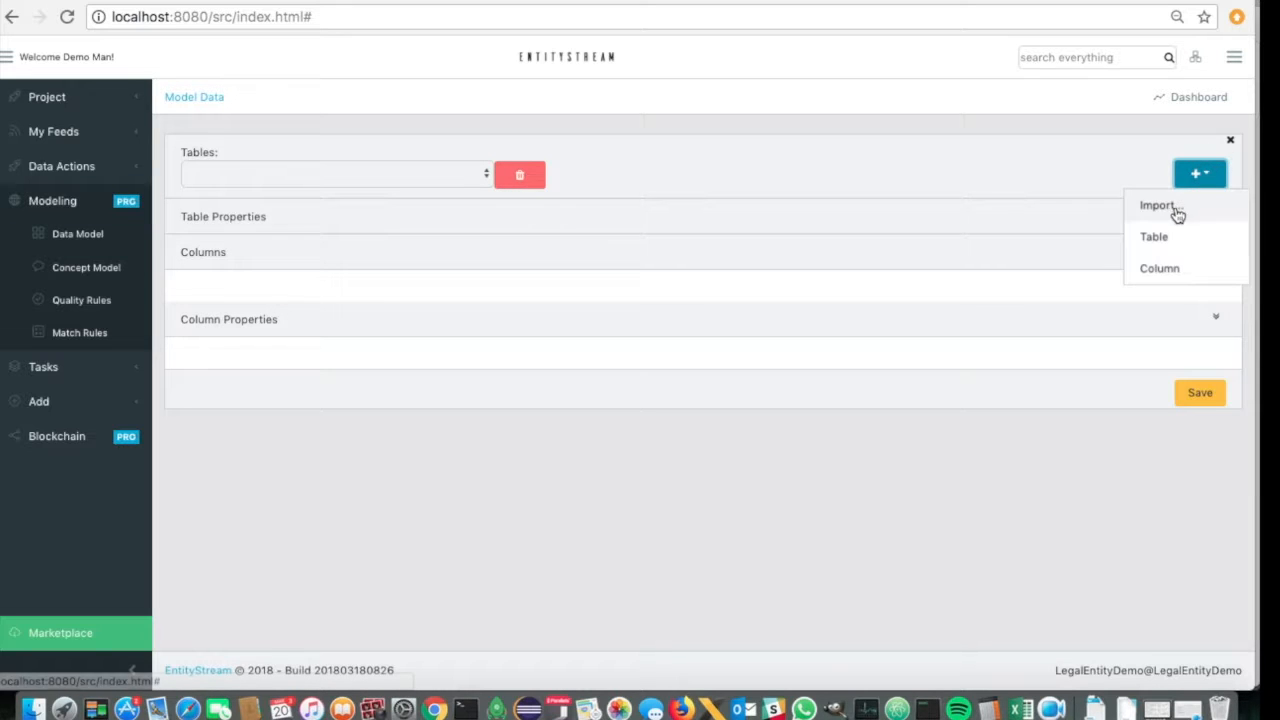
{"action": "left_click", "coordinate": [1176, 214]}
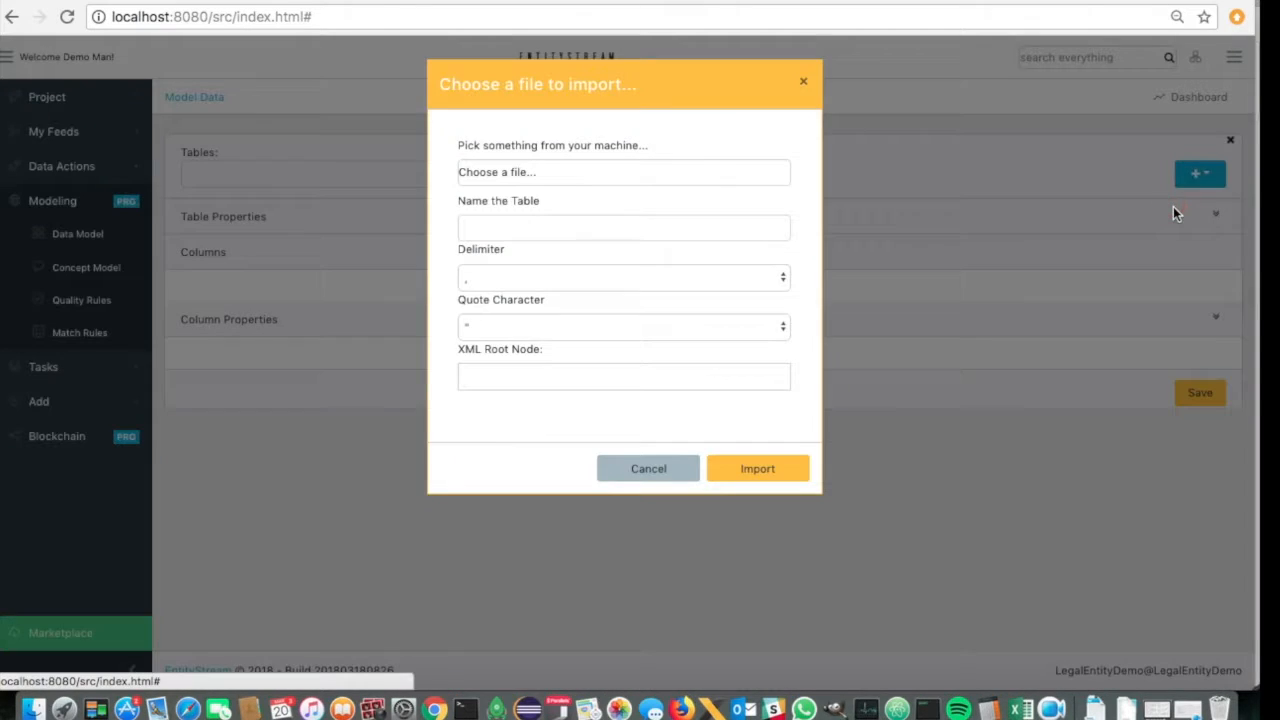
{"action": "left_click", "coordinate": [563, 172]}
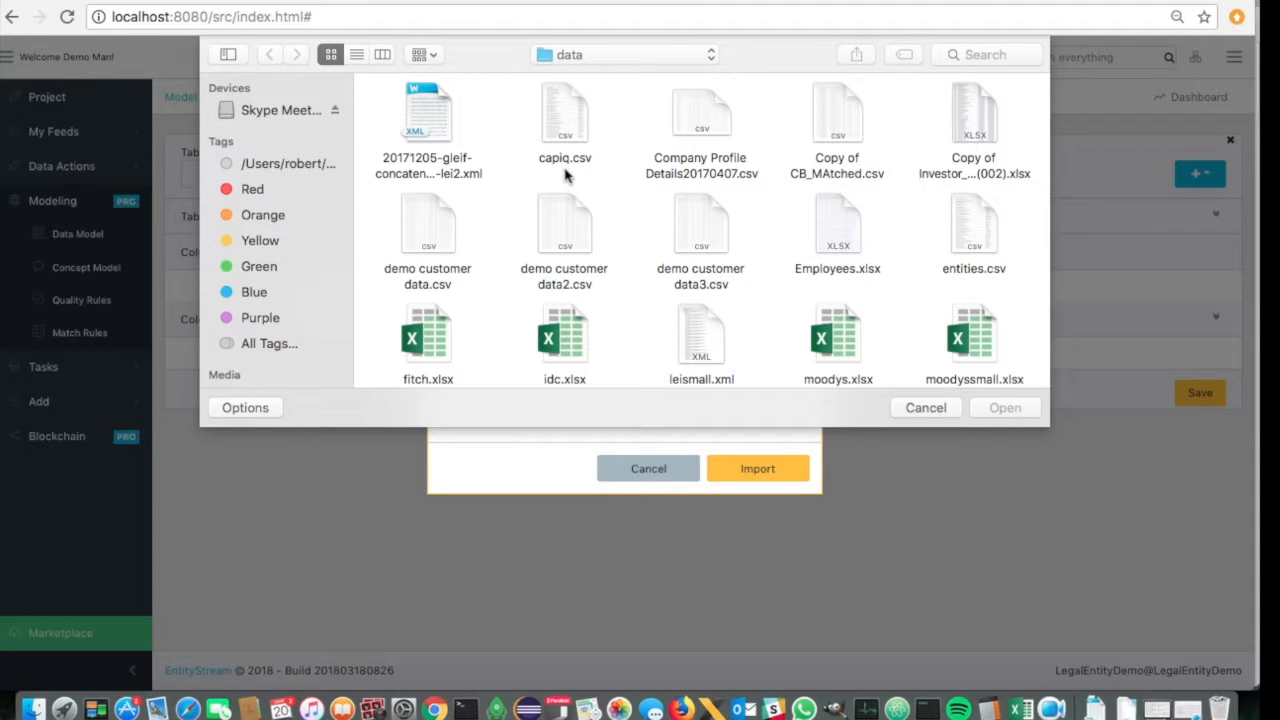
{"action": "left_click", "coordinate": [690, 338]}
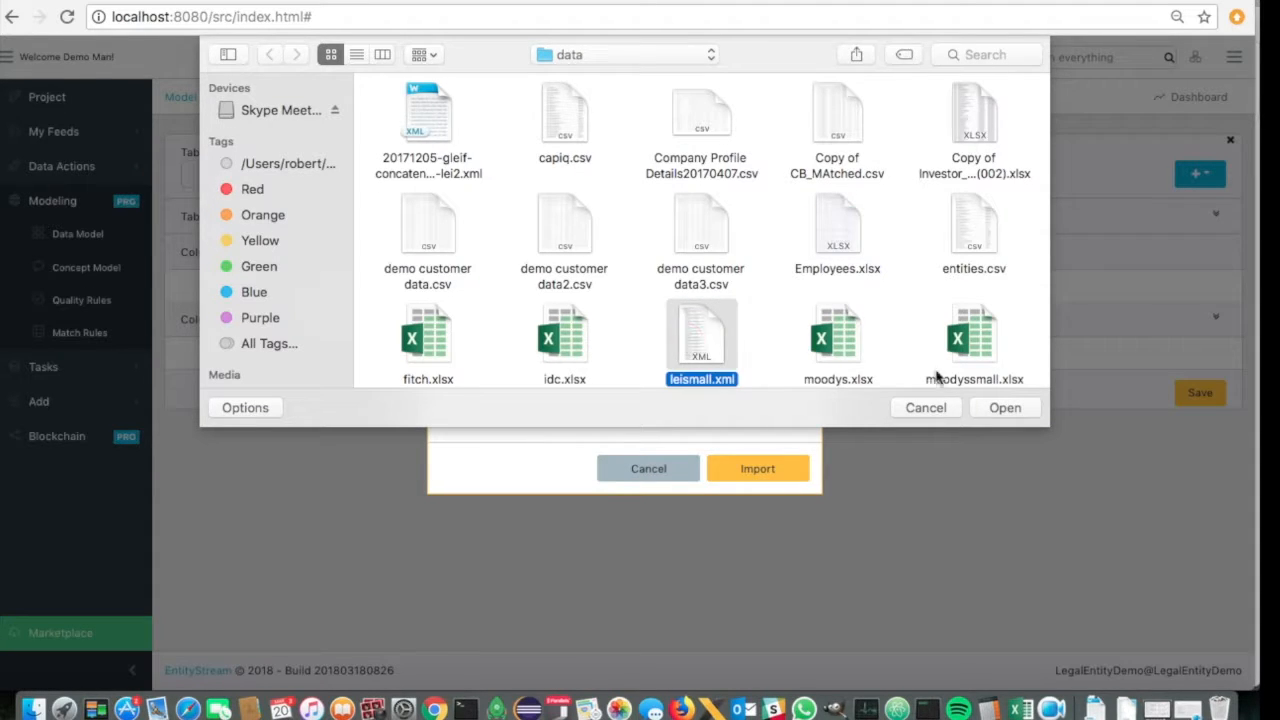
{"action": "left_click", "coordinate": [1004, 408]}
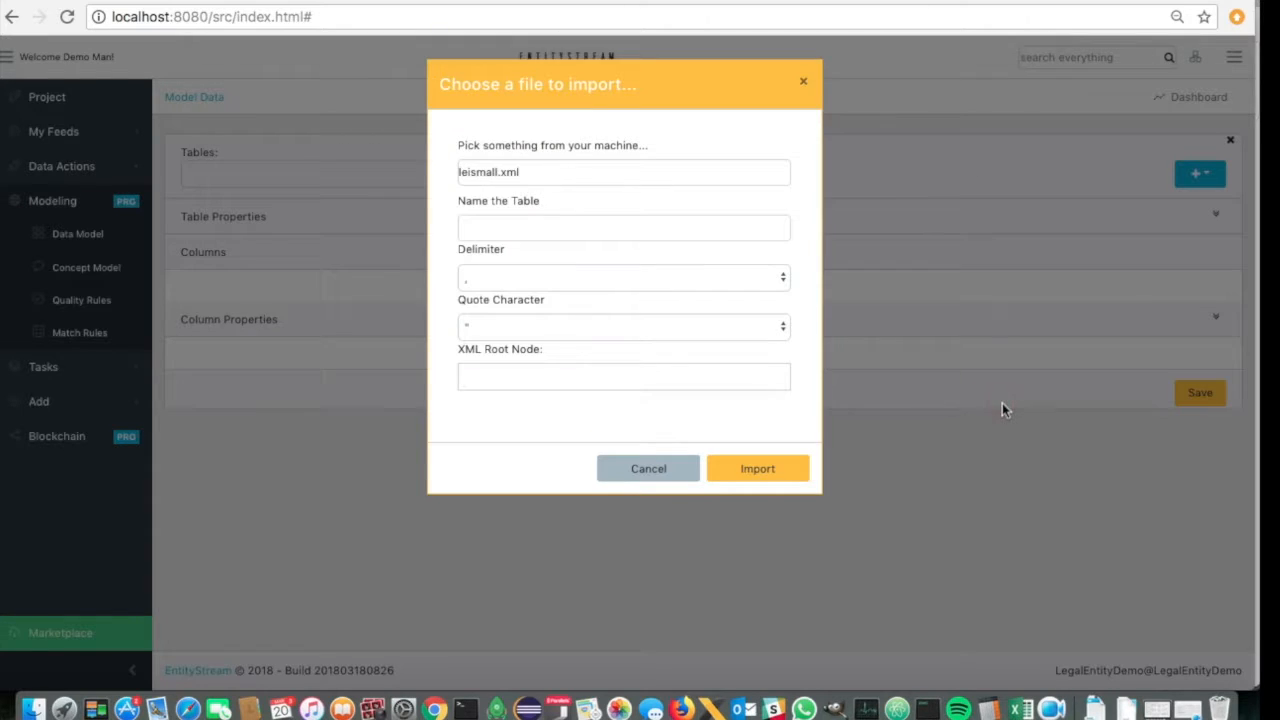
- Name the imported table GLEIF and set its XML root node to lei:LEIRecord
{"action": "left_click", "coordinate": [601, 230]}
{"action": "type", "text": "GLEIF"}
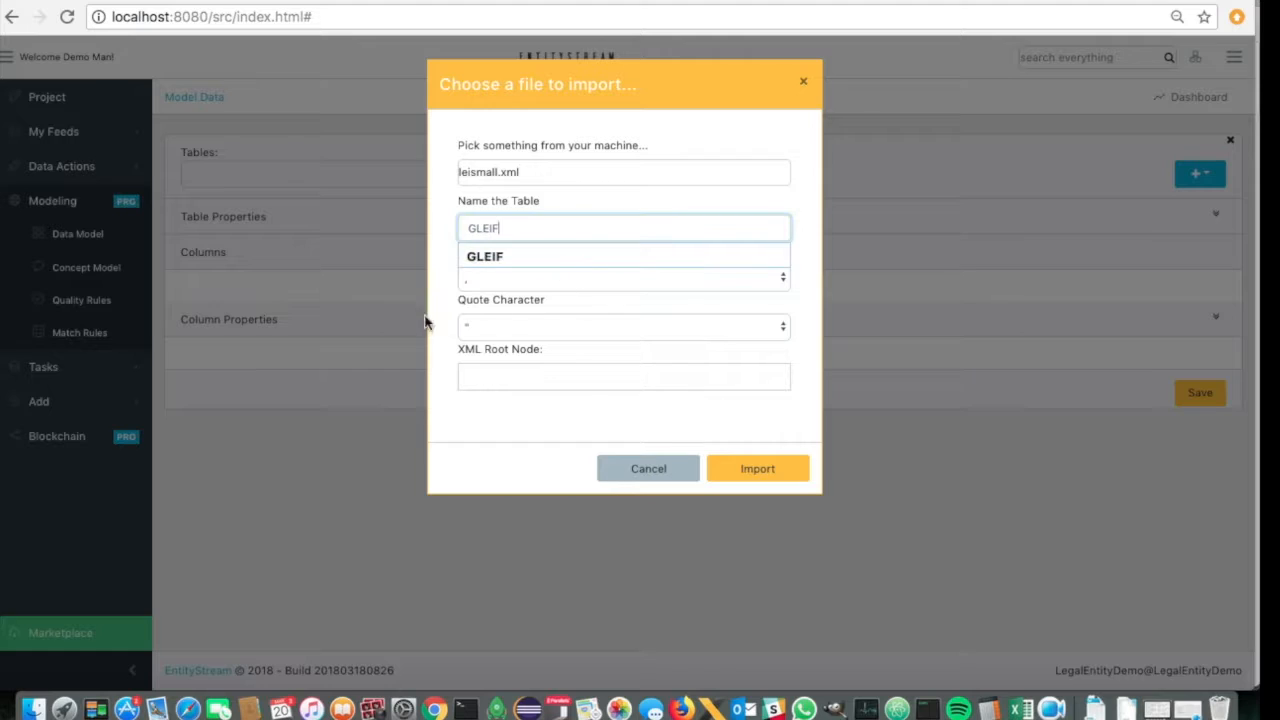
{"action": "left_click", "coordinate": [517, 375]}
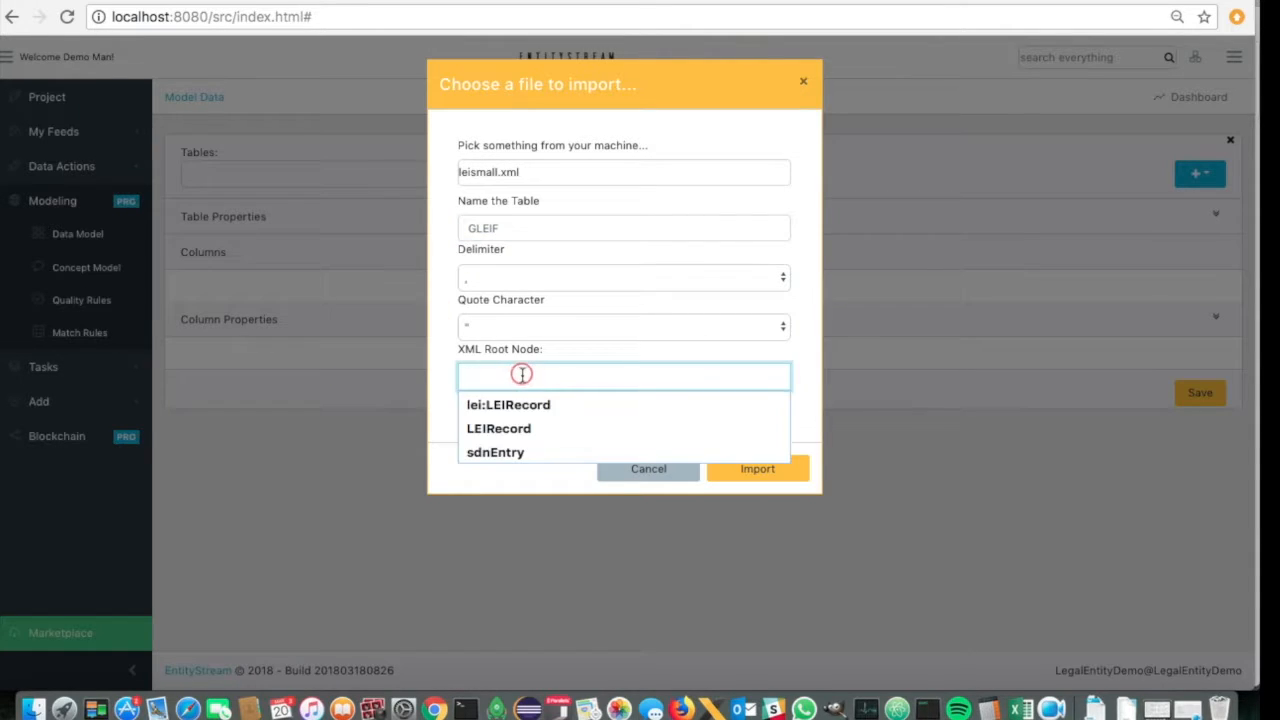
{"action": "left_click", "coordinate": [520, 406]}
{"action": "left_click", "coordinate": [518, 409]}
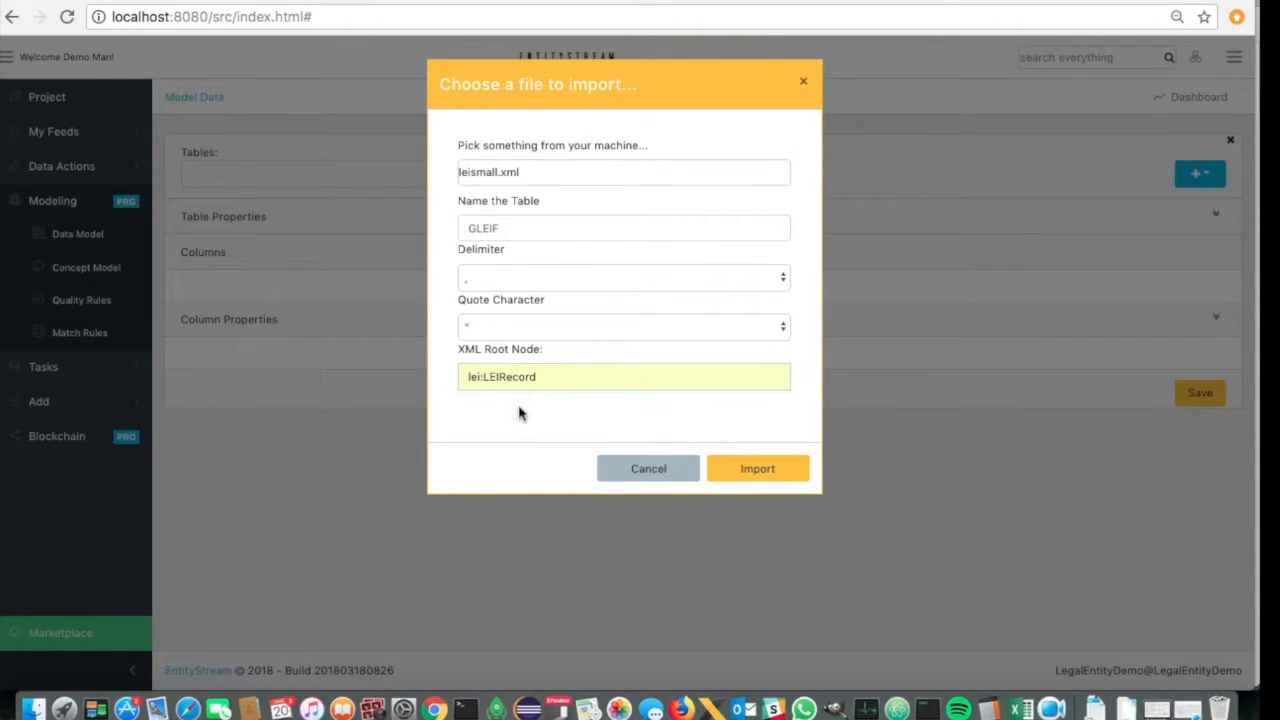
- Check the delimiter and quote character options, keep the comma and double quote, and run the file import
{"action": "left_click", "coordinate": [642, 276]}
{"action": "left_click", "coordinate": [642, 276]}
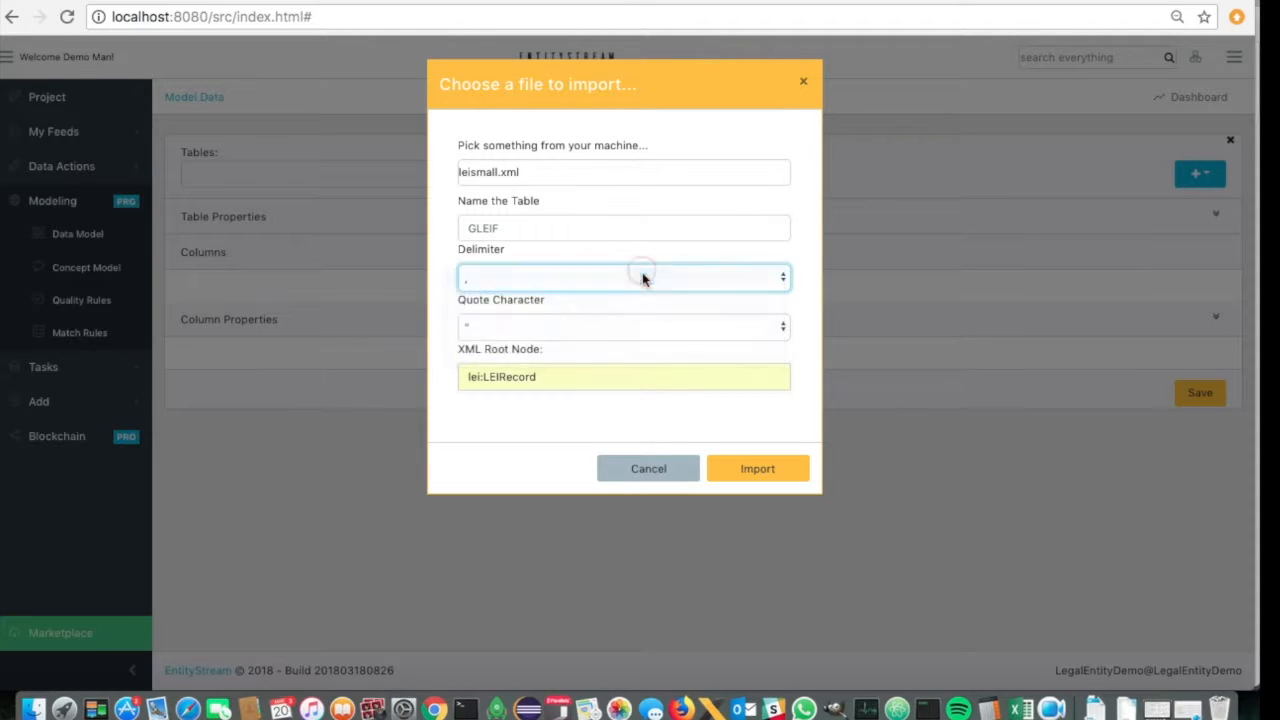
{"action": "left_click", "coordinate": [603, 326]}
{"action": "left_click", "coordinate": [601, 327]}
{"action": "left_click", "coordinate": [581, 416]}
{"action": "left_click", "coordinate": [776, 470]}
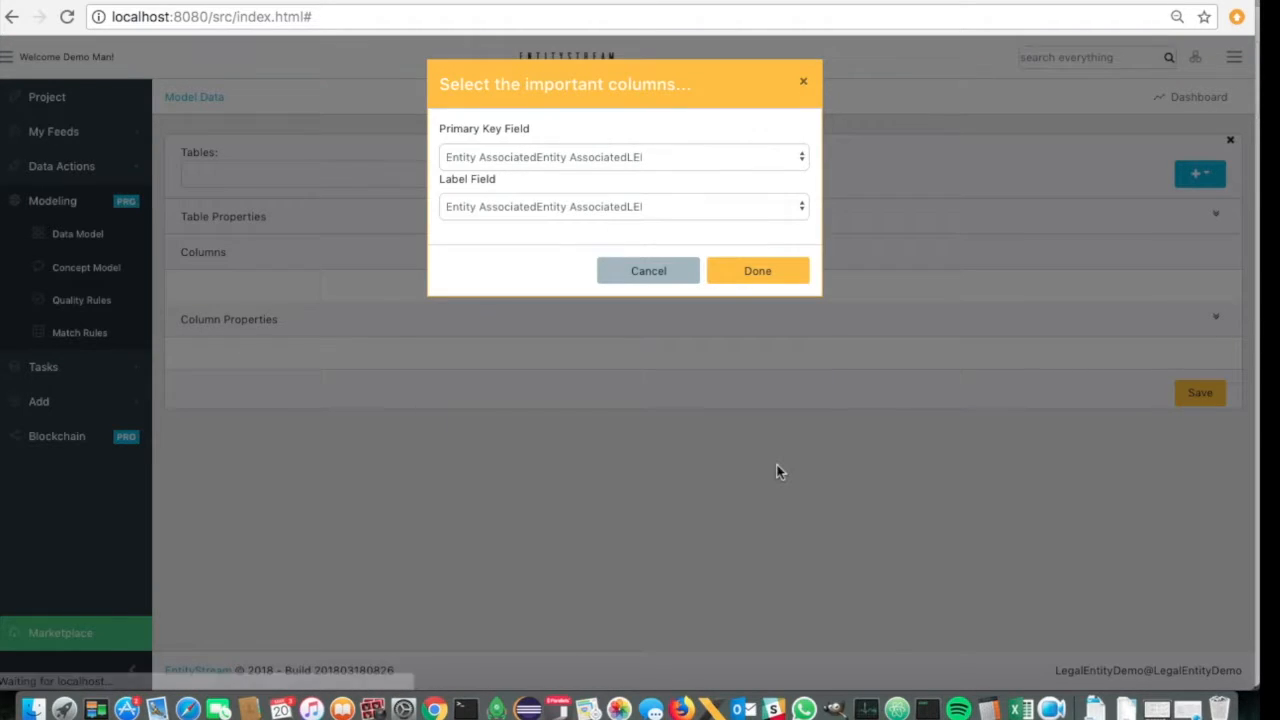
- Set LEI as the primary key field and Entity LegalName as the label field, and complete the column selection
{"action": "left_click", "coordinate": [594, 158]}
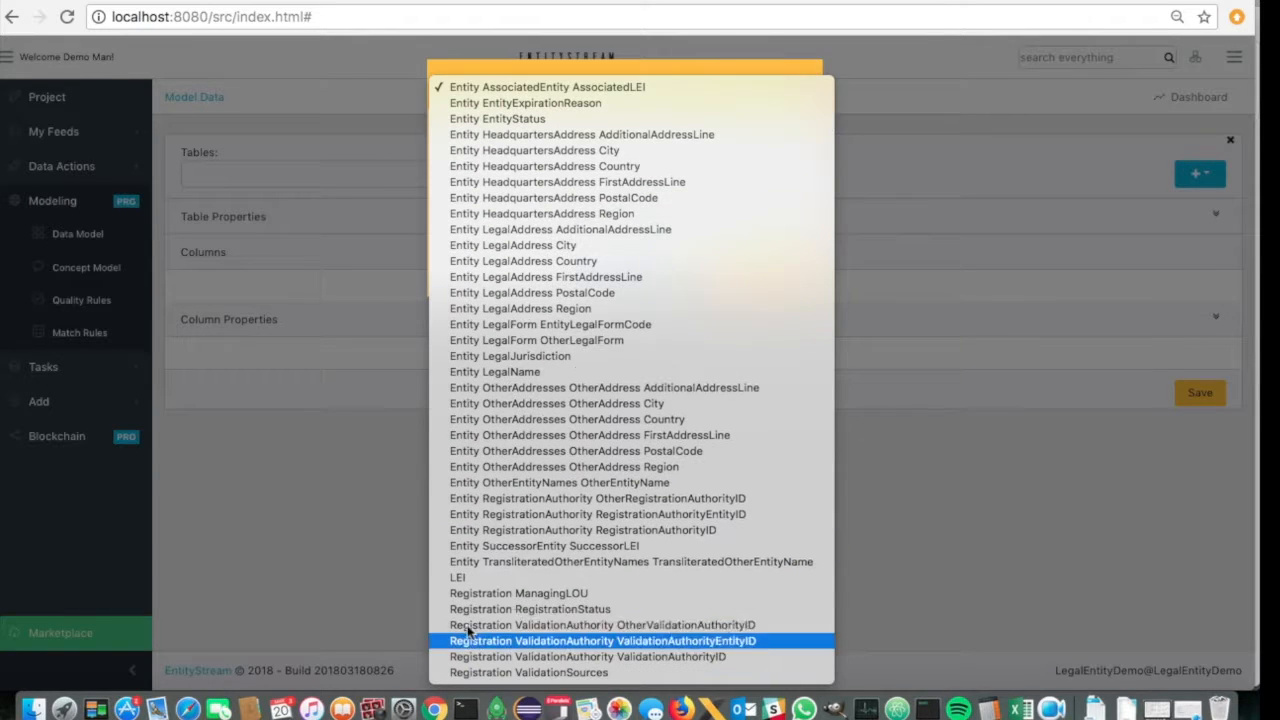
{"action": "left_click", "coordinate": [477, 577]}
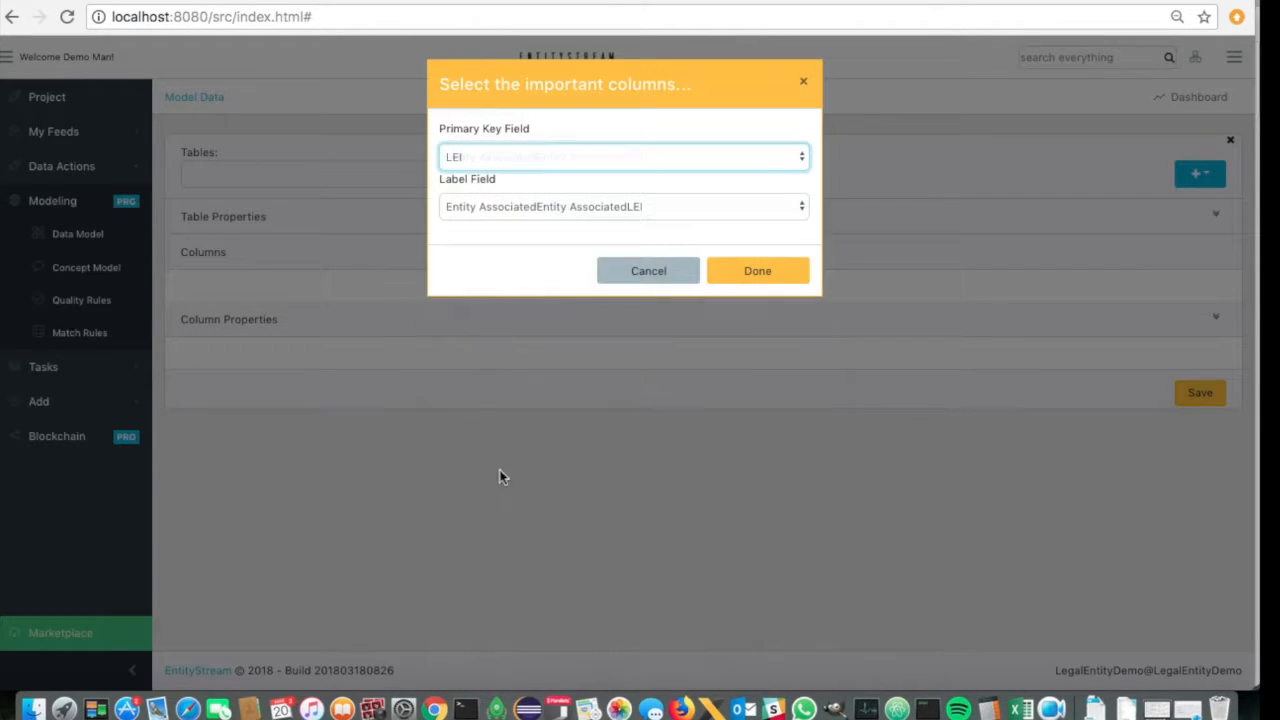
{"action": "left_click", "coordinate": [566, 207]}
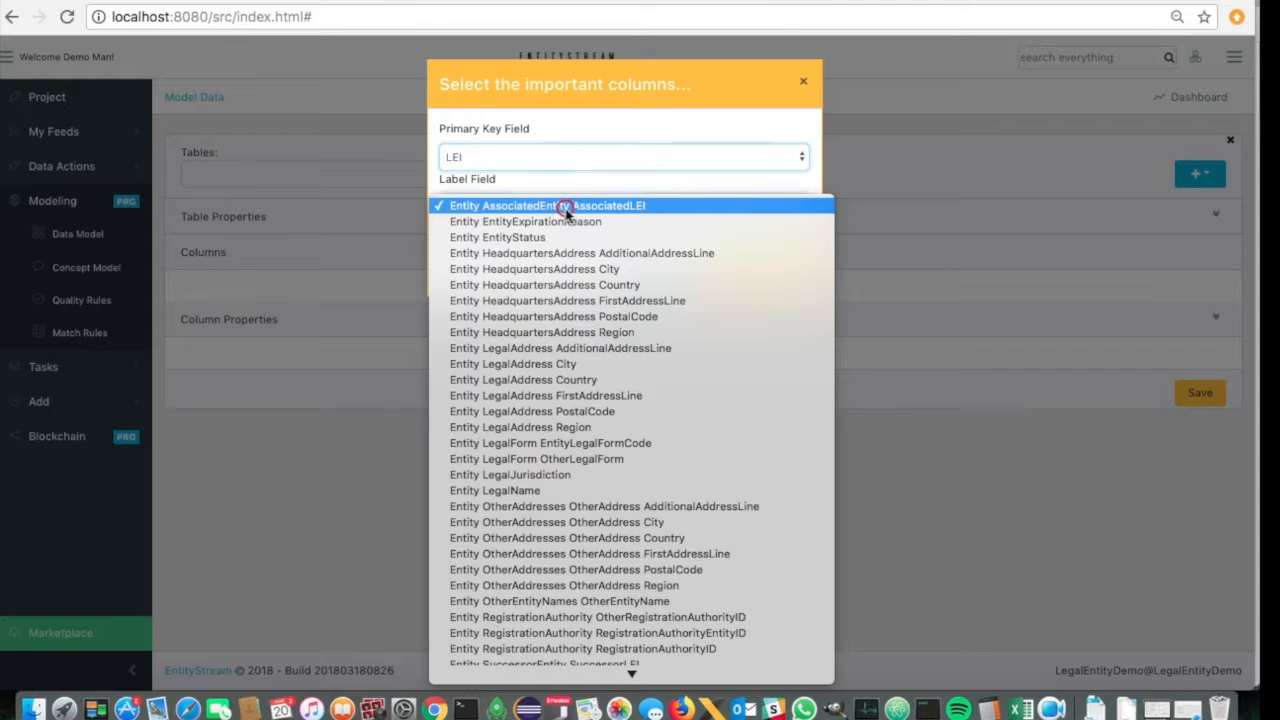
{"action": "left_click", "coordinate": [518, 491]}
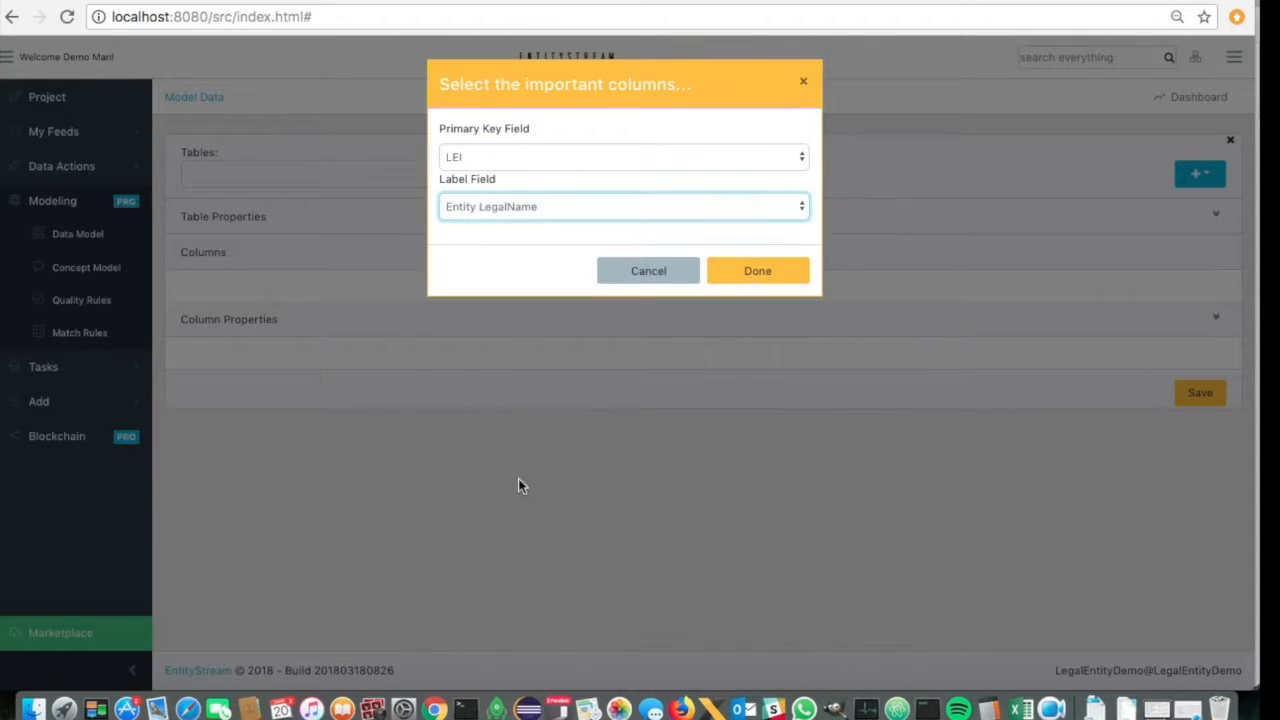
{"action": "left_click", "coordinate": [758, 272]}
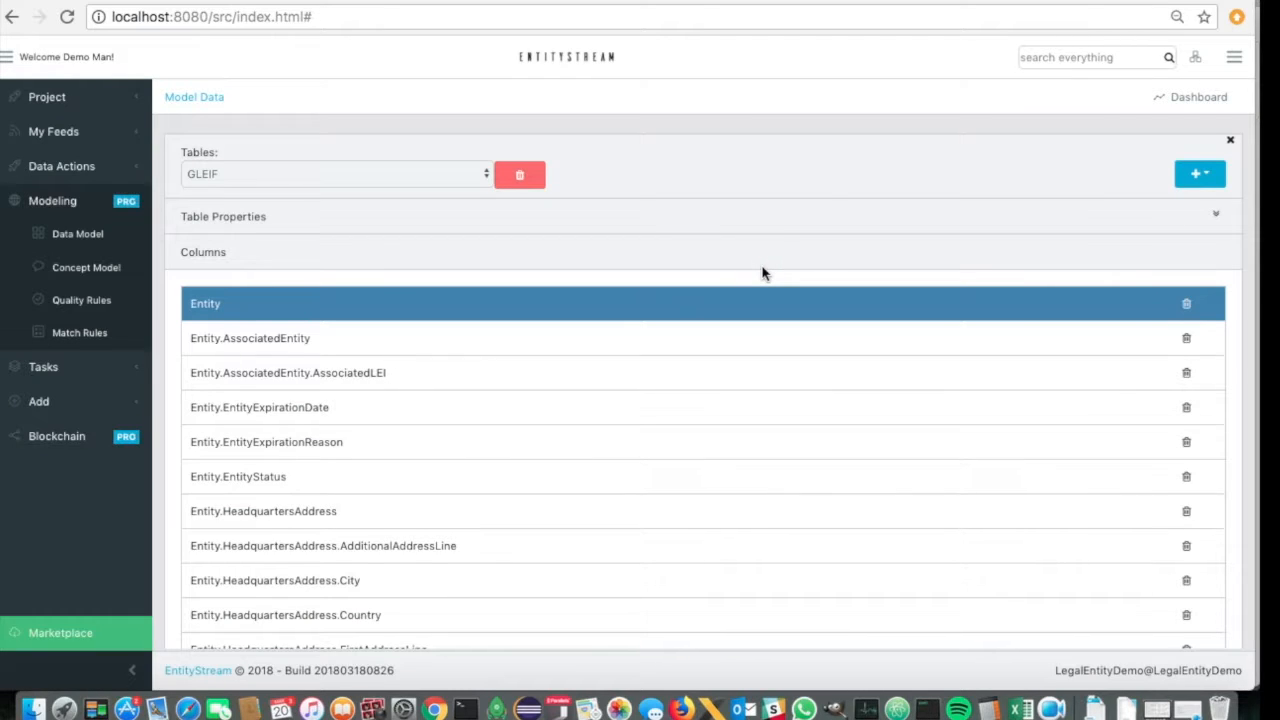
- Review the GLEIF table's columns and the LEI column's properties, and save the data model
{"action": "scroll", "coordinate": [747, 510], "scroll_direction": "down", "scroll_amount": 6}
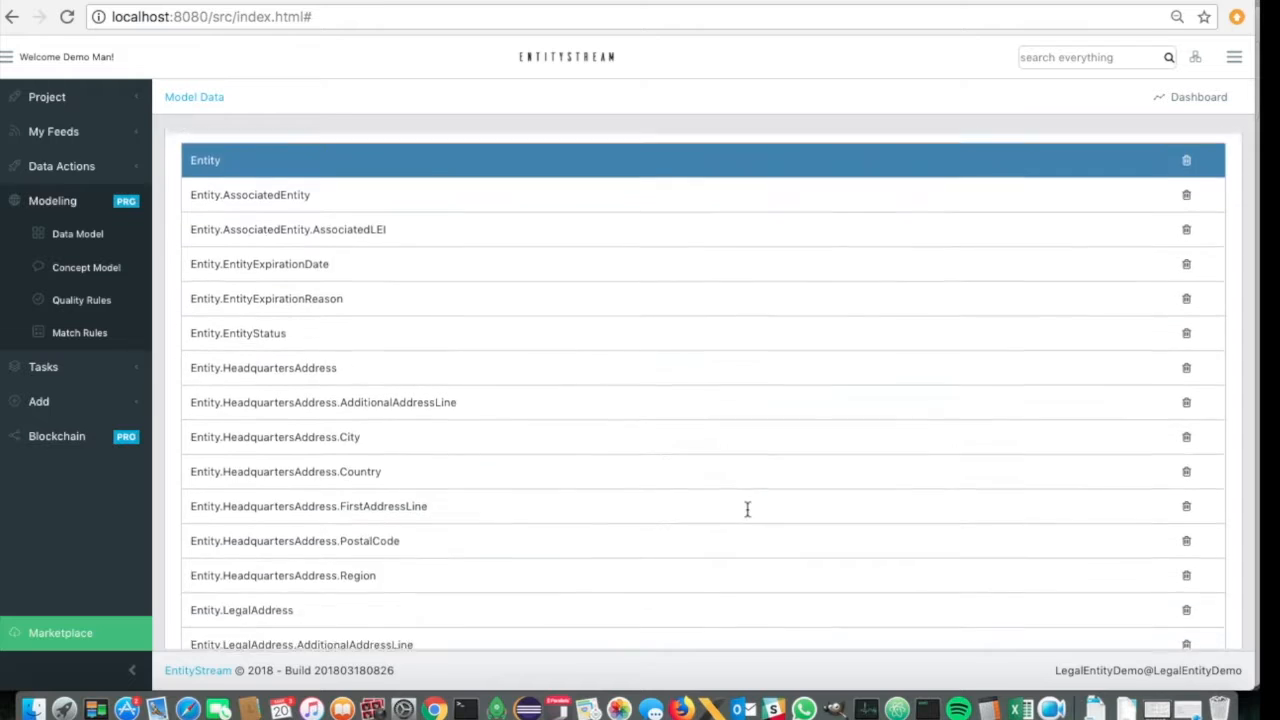
{"action": "scroll", "coordinate": [747, 508], "scroll_direction": "down", "scroll_amount": 6}
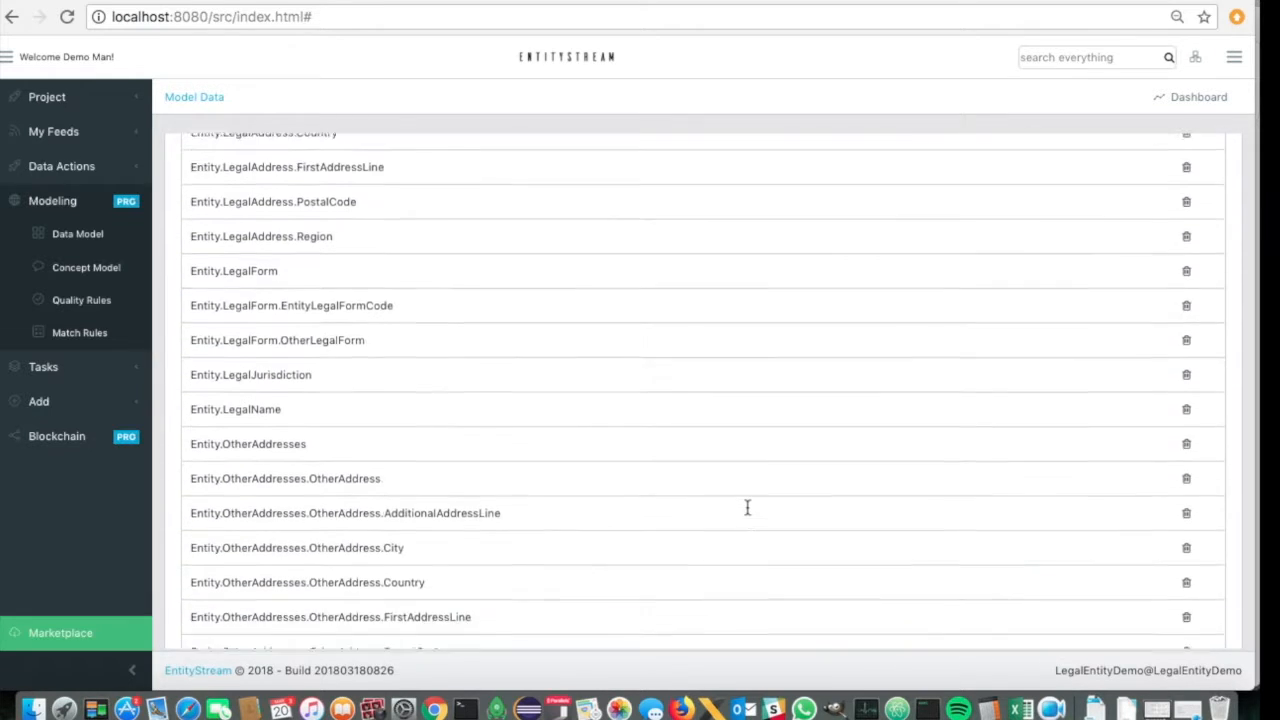
{"action": "scroll", "coordinate": [747, 508], "scroll_direction": "down", "scroll_amount": 4}
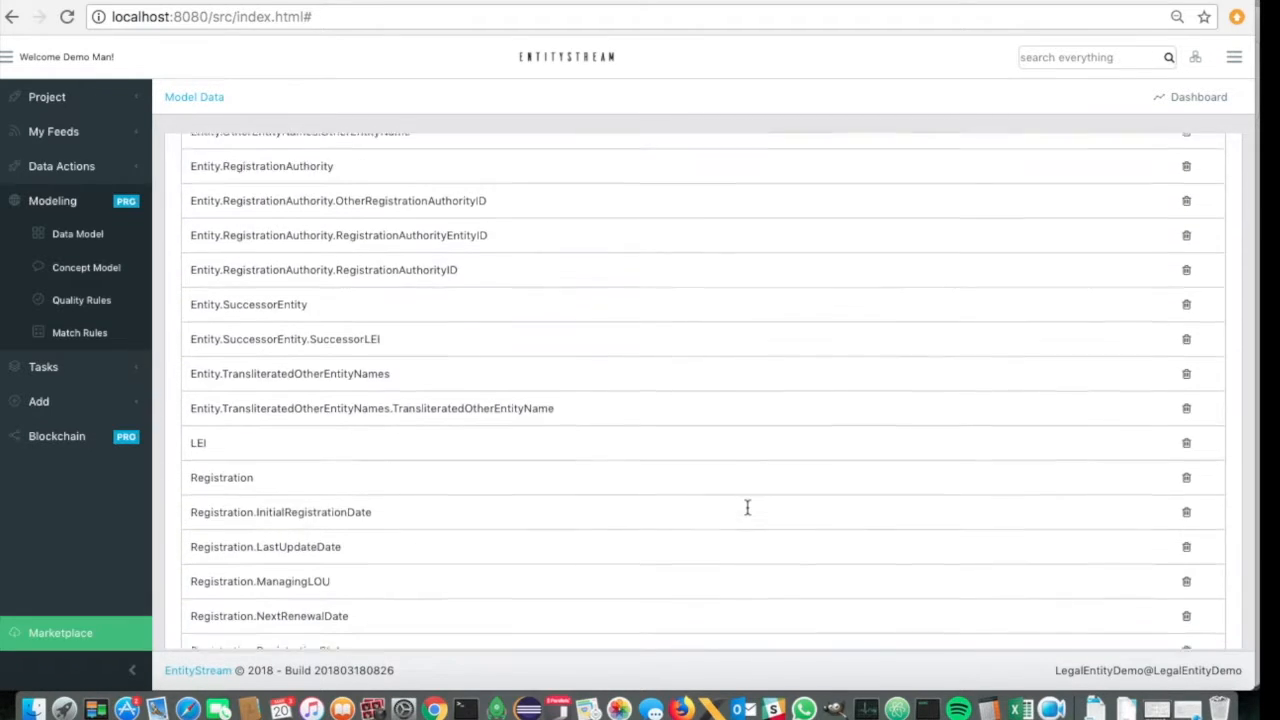
{"action": "scroll", "coordinate": [747, 508], "scroll_direction": "down", "scroll_amount": 2}
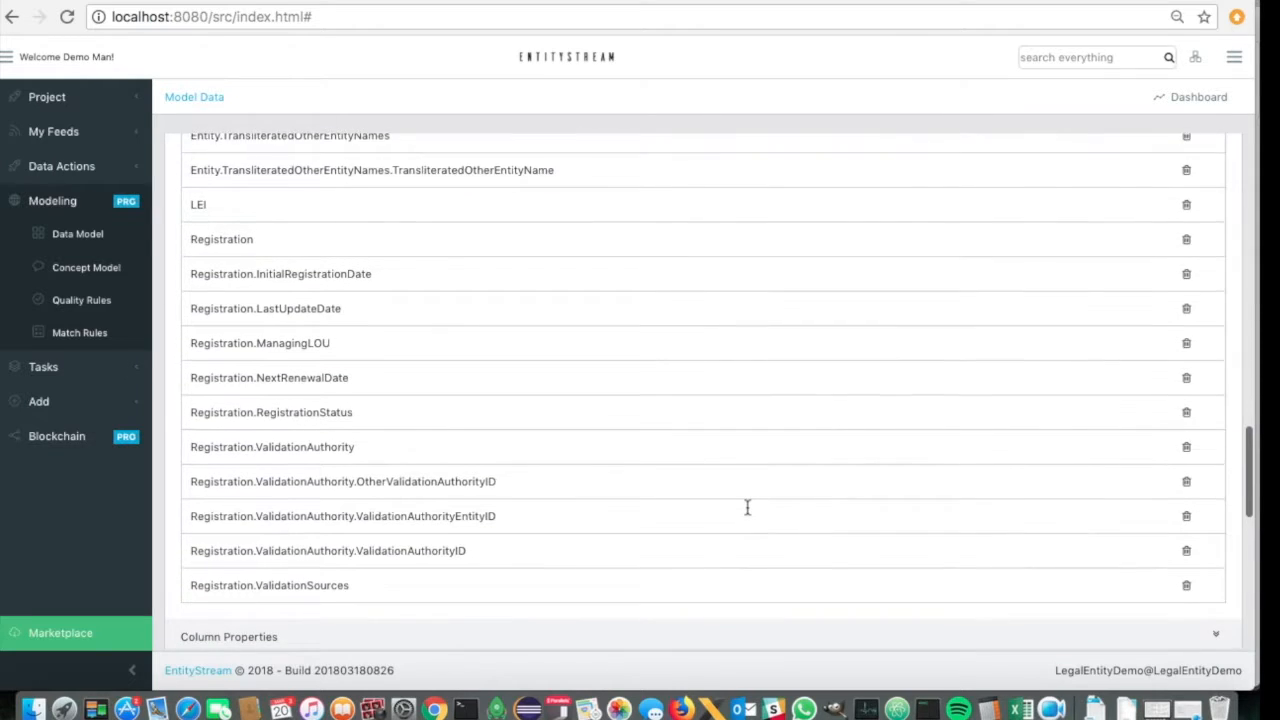
{"action": "scroll", "coordinate": [747, 508], "scroll_direction": "up", "scroll_amount": 1}
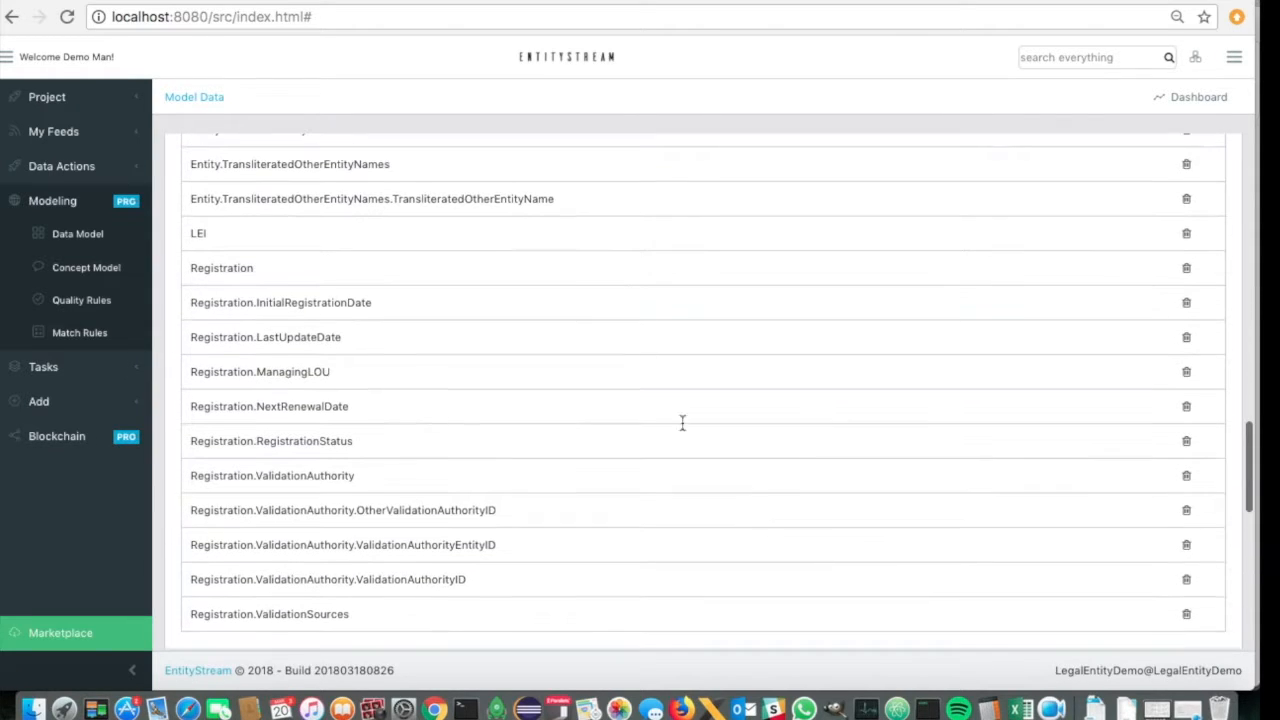
{"action": "left_click", "coordinate": [548, 232]}
{"action": "scroll", "coordinate": [645, 517], "scroll_direction": "down", "scroll_amount": 5}
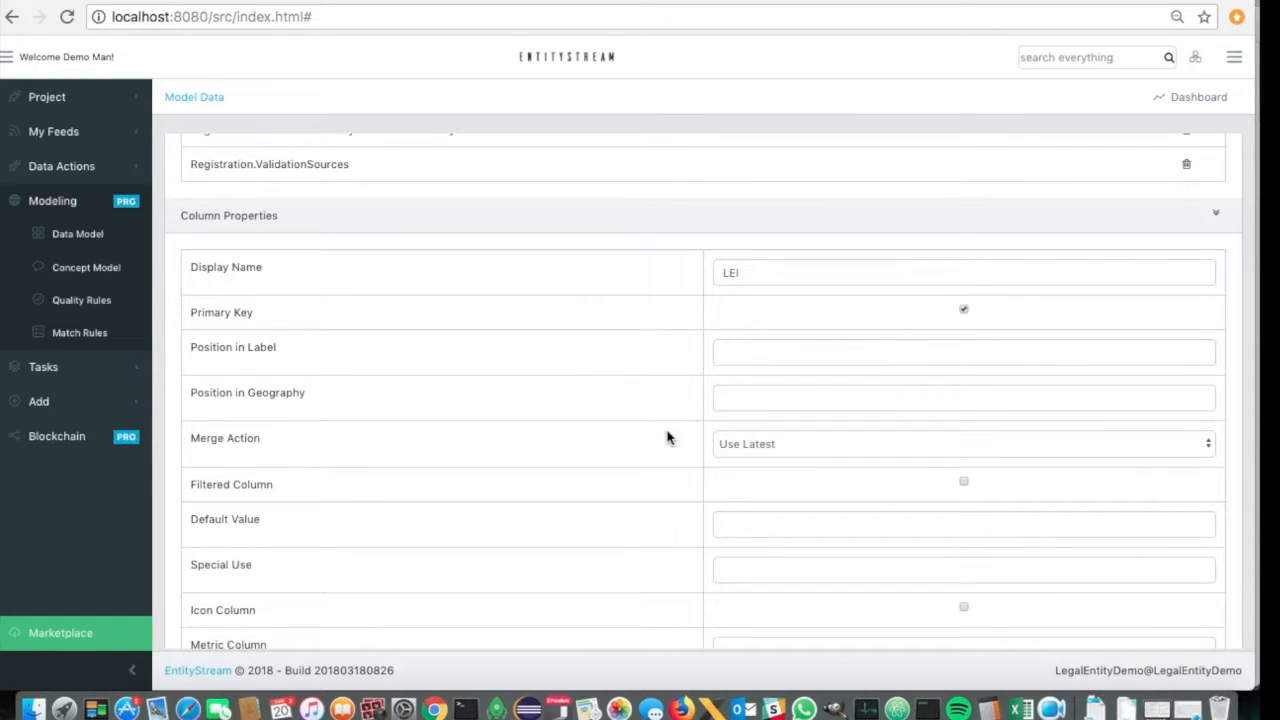
{"action": "scroll", "coordinate": [668, 438], "scroll_direction": "down", "scroll_amount": 5}
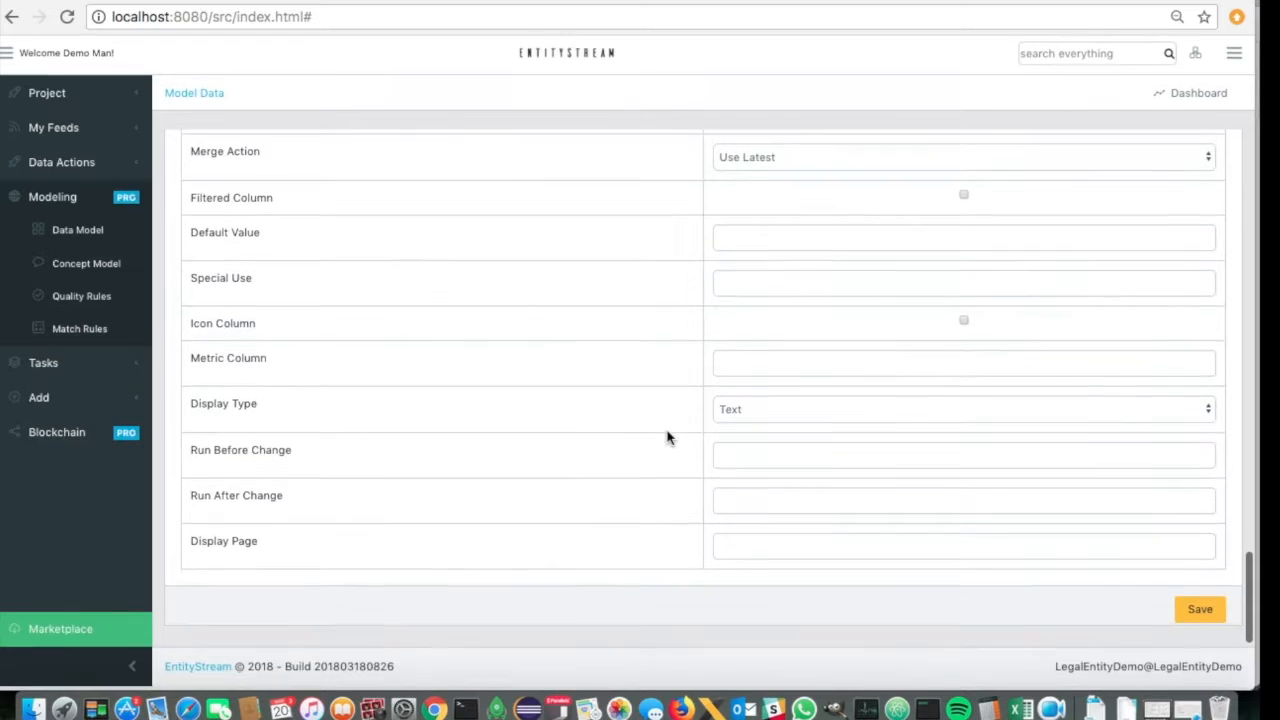
{"action": "left_click", "coordinate": [1201, 616]}
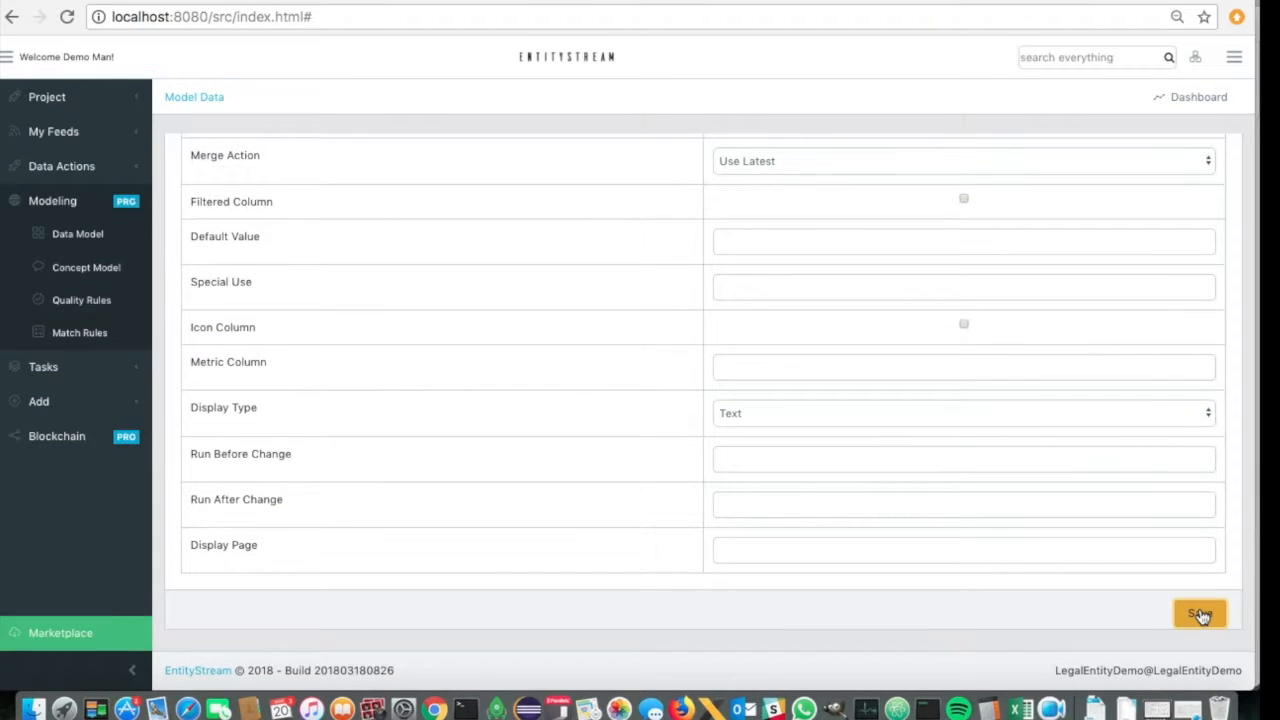
- Open the concept model and add a concept group named Address
{"action": "left_click", "coordinate": [72, 275]}
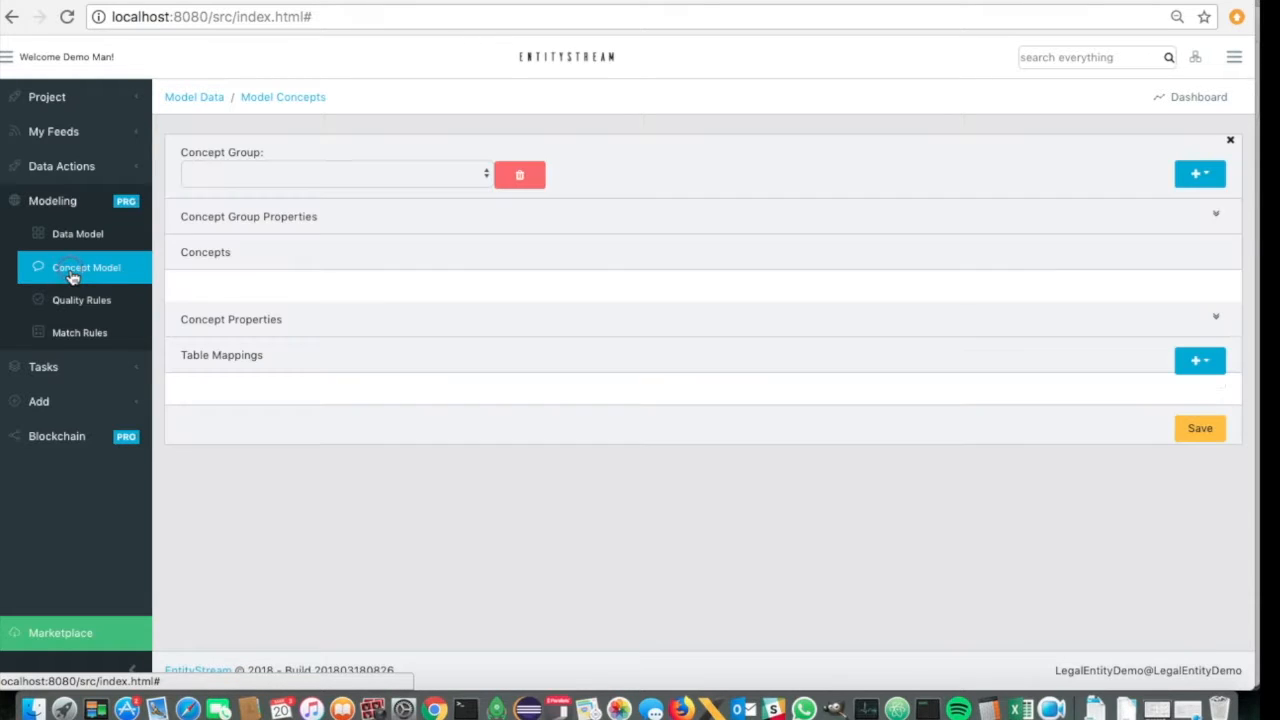
{"action": "left_click", "coordinate": [1207, 175]}
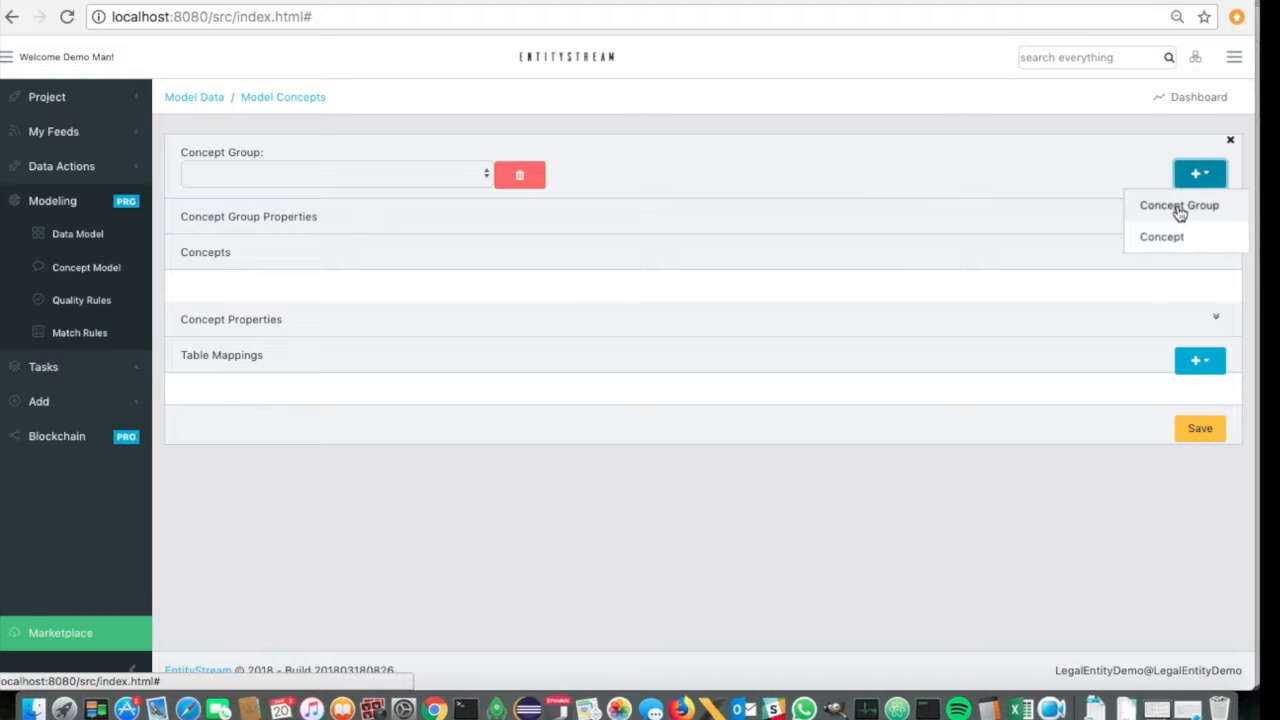
{"action": "left_click", "coordinate": [1180, 207]}
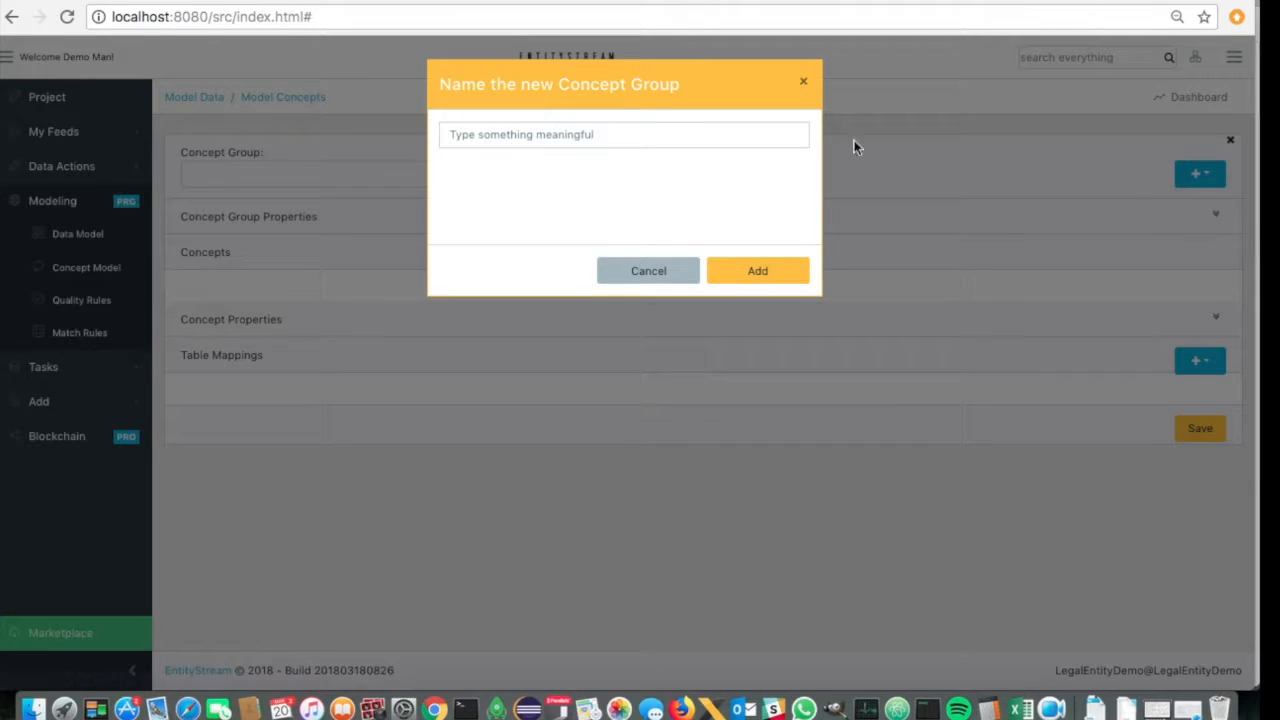
{"action": "left_click", "coordinate": [612, 134]}
{"action": "type", "text": "Add"}
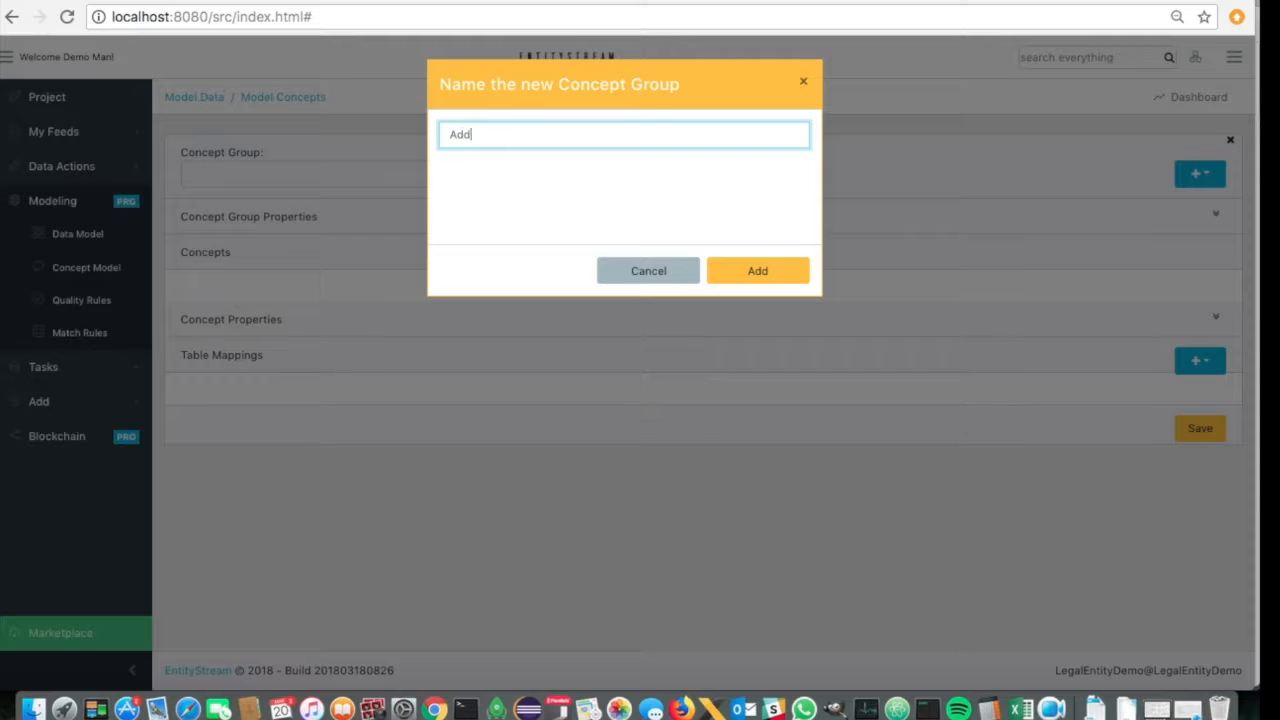
{"action": "left_click", "coordinate": [755, 276]}
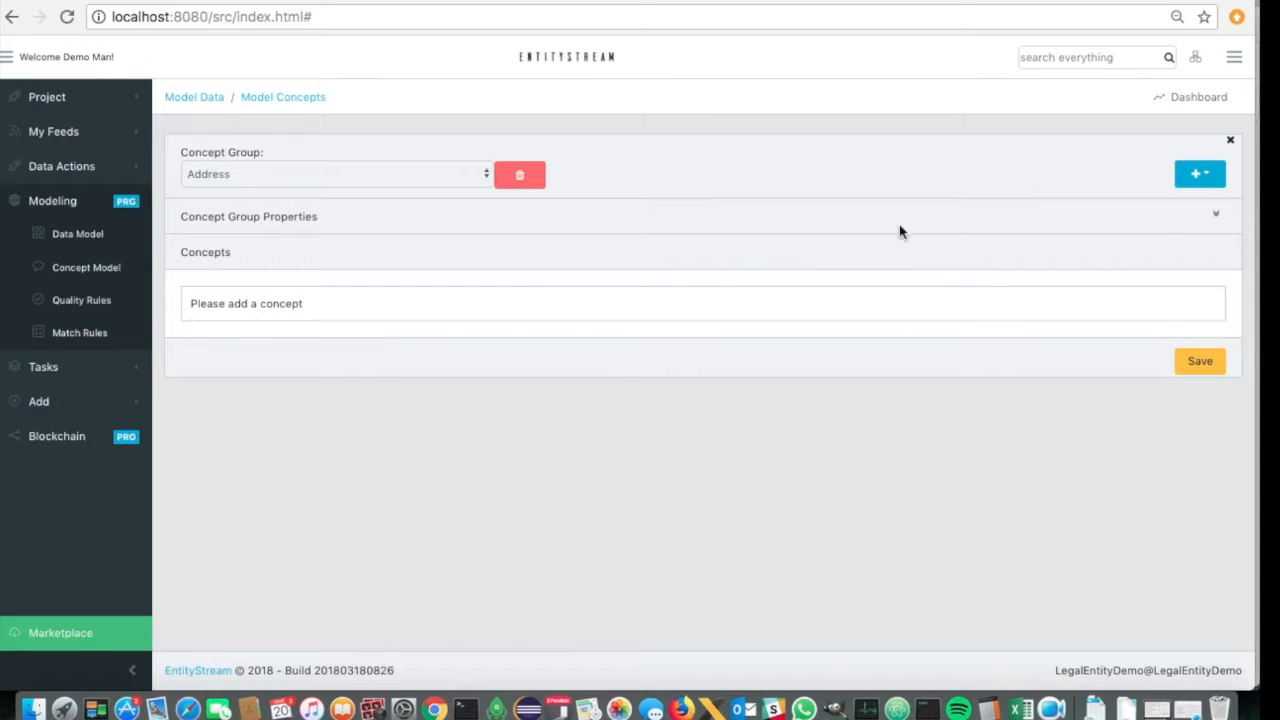
- Add the concept group Address a second time
{"action": "left_click", "coordinate": [1200, 174]}
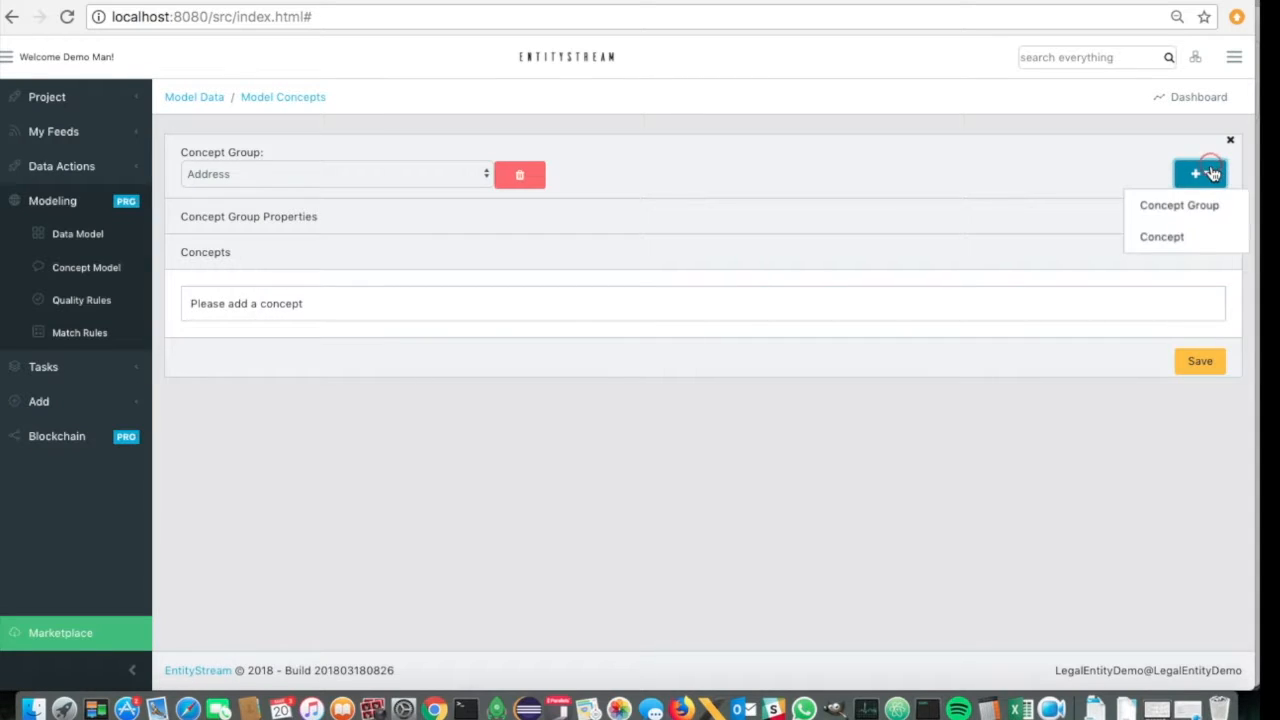
{"action": "left_click", "coordinate": [1170, 212]}
{"action": "left_click", "coordinate": [704, 138]}
{"action": "type", "text": "Address"}
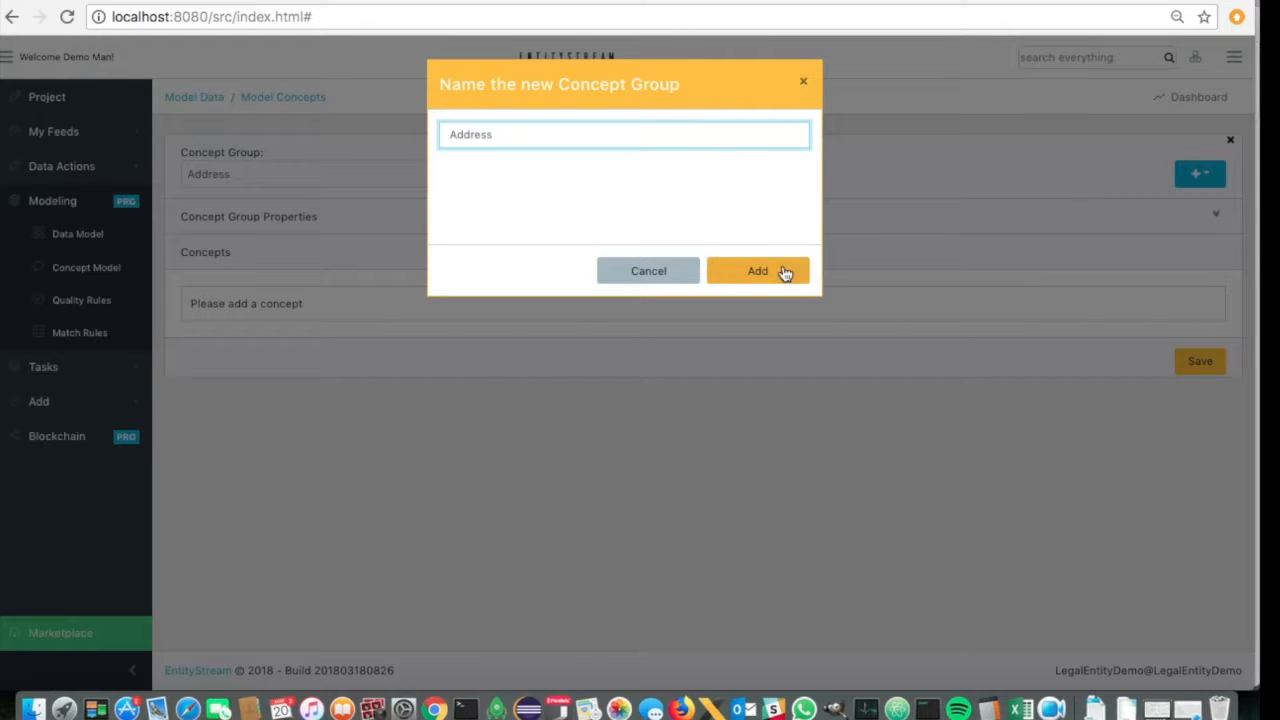
{"action": "left_click", "coordinate": [777, 273]}
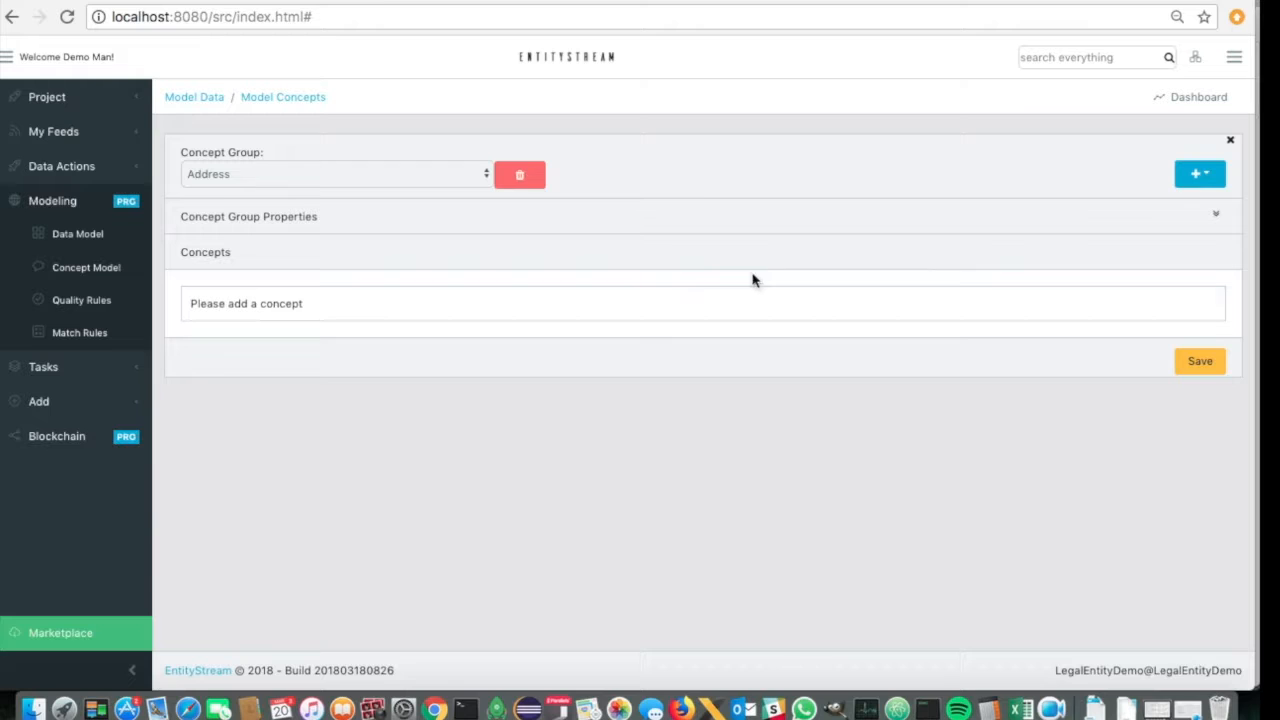
- Add a new concept to the Address group and name it Address
{"action": "left_click", "coordinate": [1195, 176]}
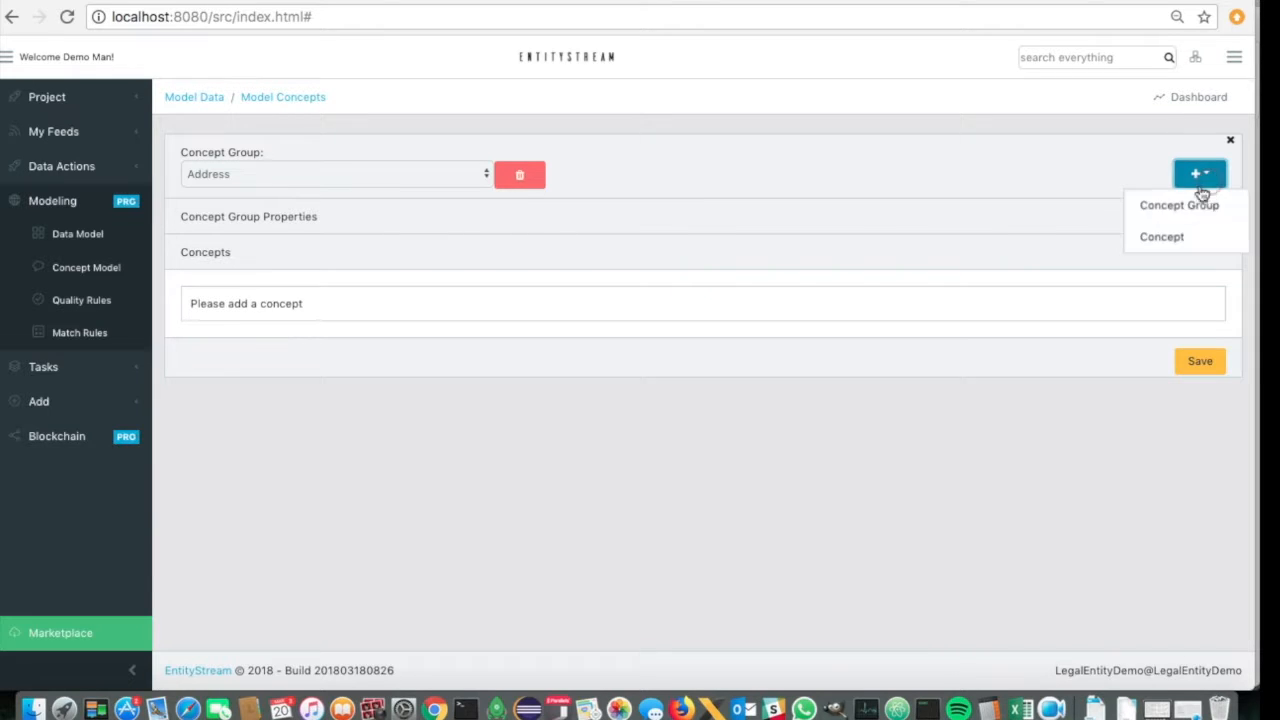
{"action": "left_click", "coordinate": [1161, 239]}
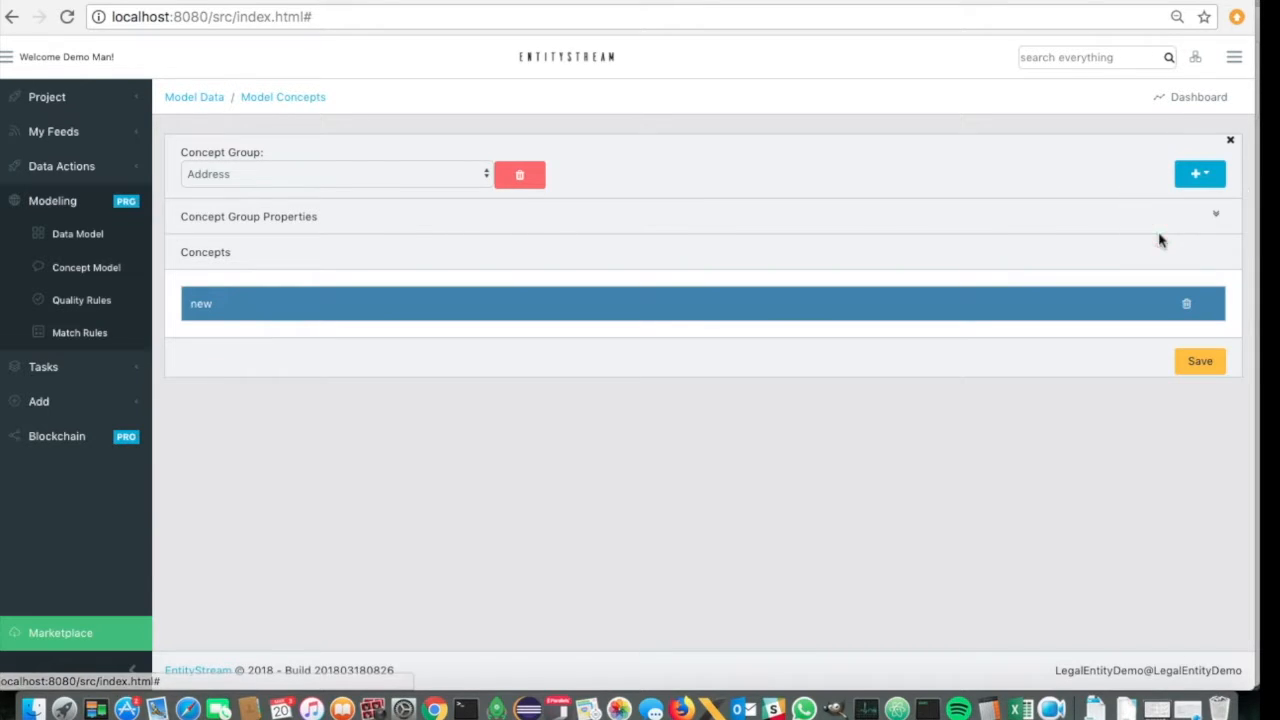
{"action": "left_click", "coordinate": [669, 309]}
{"action": "key", "text": "BackSpace"}
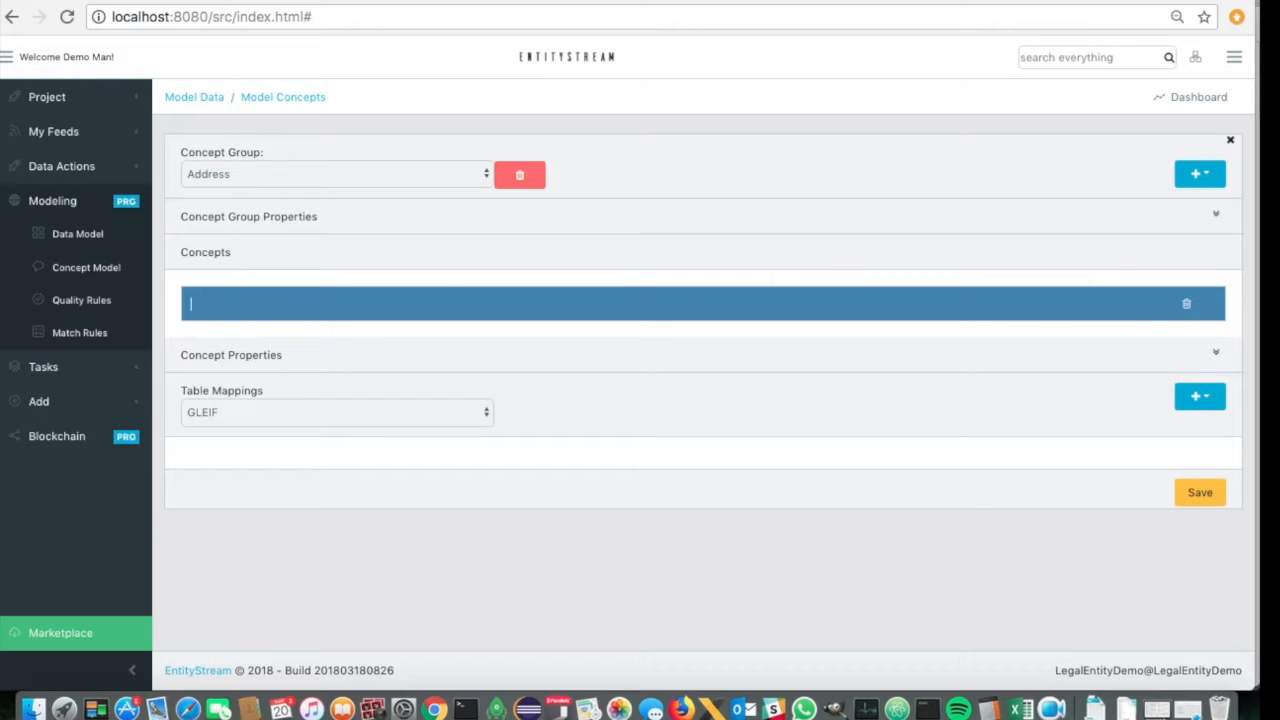
{"action": "type", "text": "Address"}
{"action": "left_click", "coordinate": [790, 405]}
- Map the Address concept to the GLEIF table's Entity HeadquartersAddress FirstAddressLine column
{"action": "left_click", "coordinate": [454, 414]}
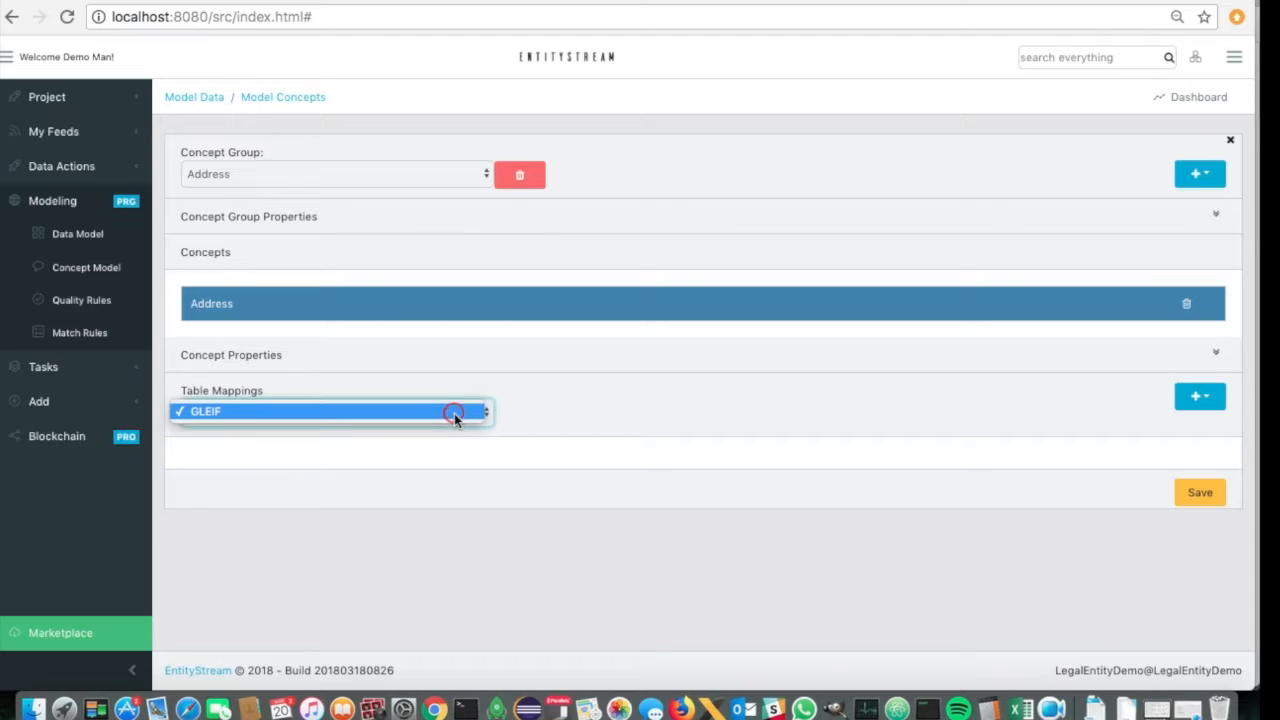
{"action": "left_click", "coordinate": [454, 413]}
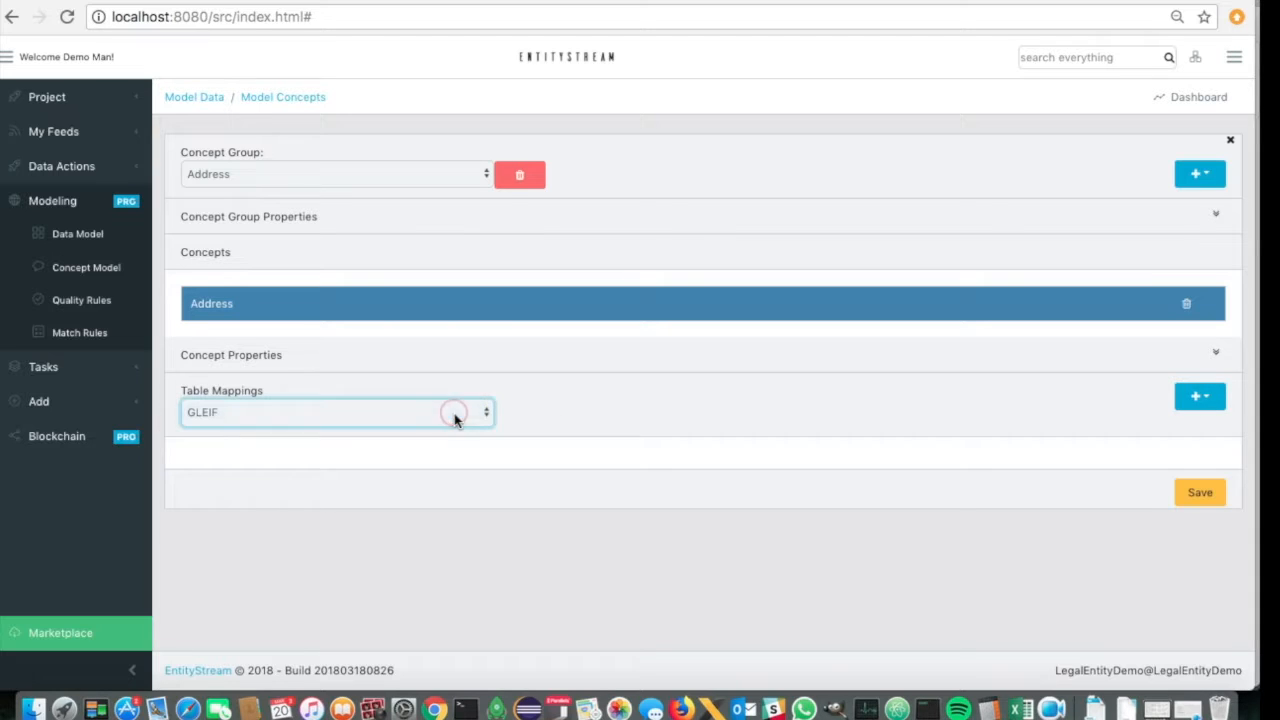
{"action": "left_click", "coordinate": [1205, 397]}
{"action": "scroll", "coordinate": [1030, 325], "scroll_direction": "down", "scroll_amount": 5}
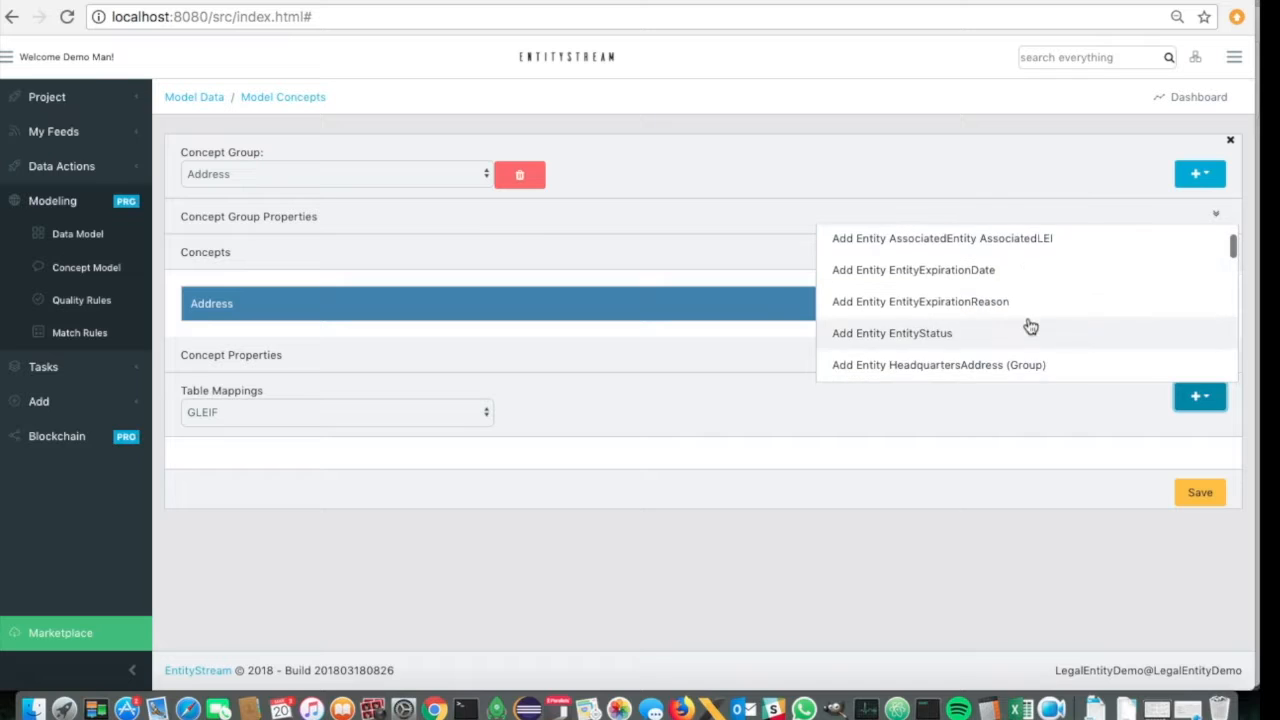
{"action": "scroll", "coordinate": [1030, 327], "scroll_direction": "down", "scroll_amount": 6}
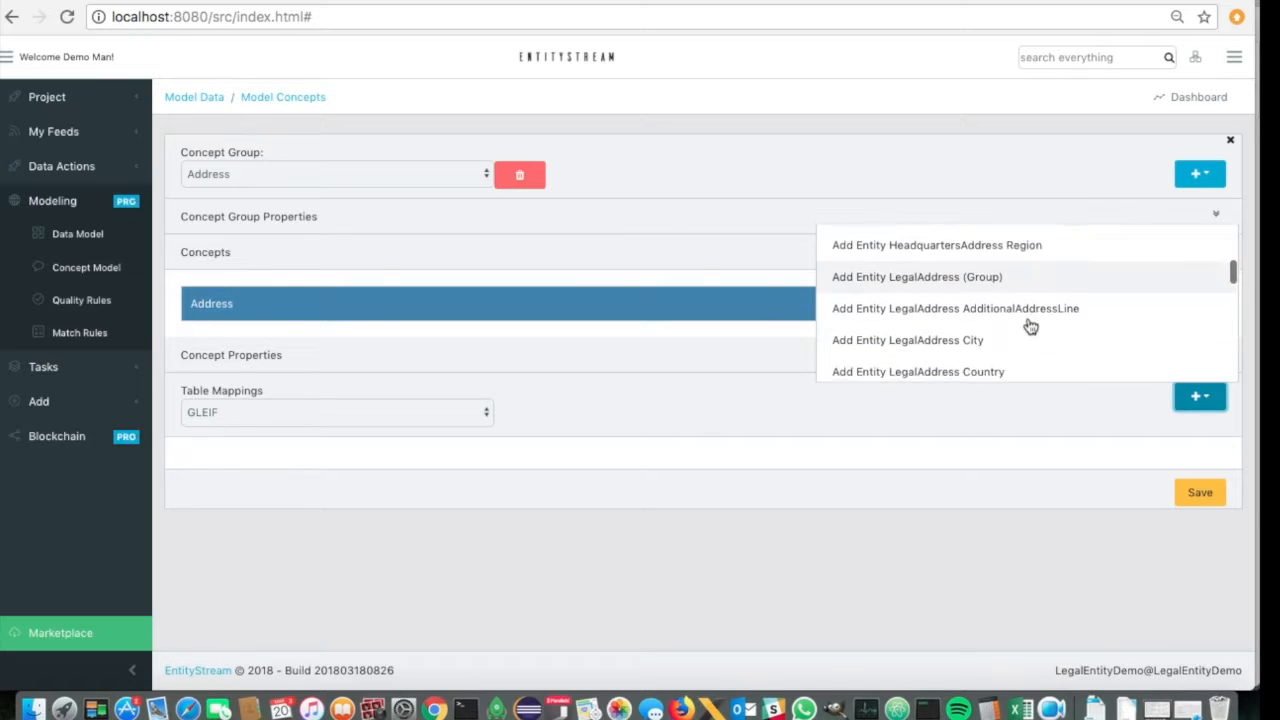
{"action": "scroll", "coordinate": [1030, 327], "scroll_direction": "down", "scroll_amount": 6}
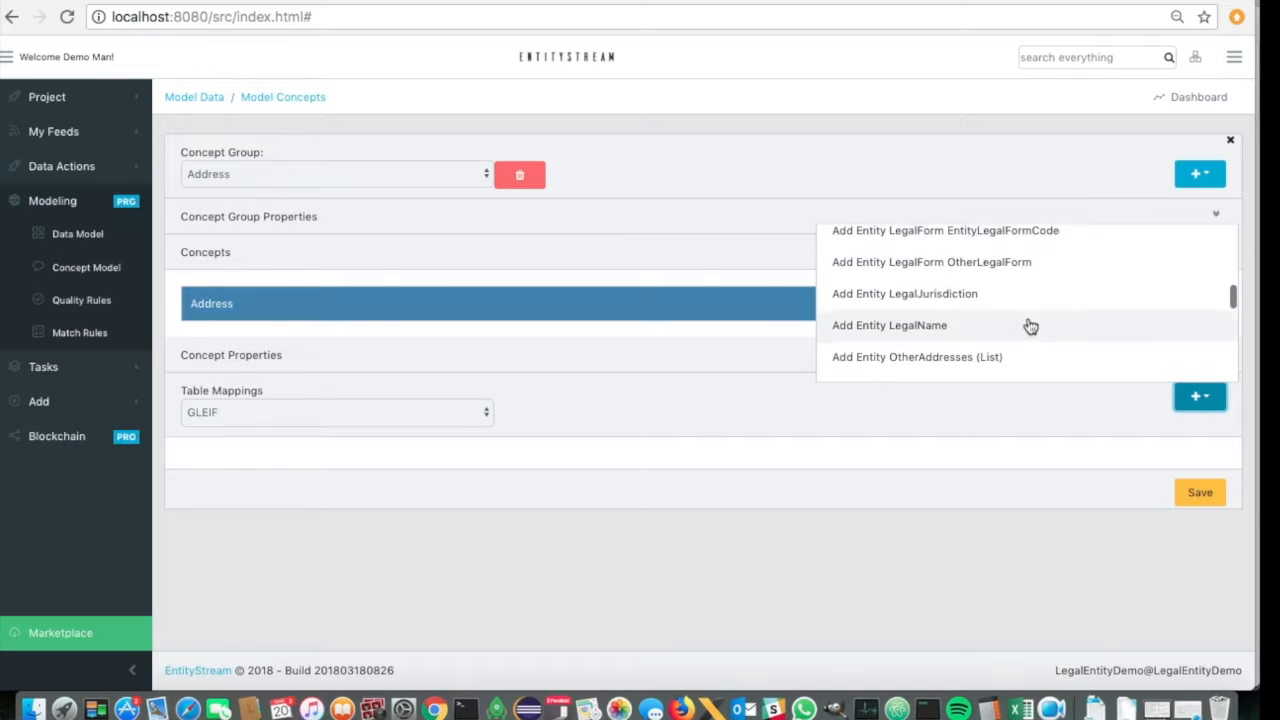
{"action": "scroll", "coordinate": [1030, 327], "scroll_direction": "up", "scroll_amount": 4}
{"action": "scroll", "coordinate": [1030, 327], "scroll_direction": "up", "scroll_amount": 5}
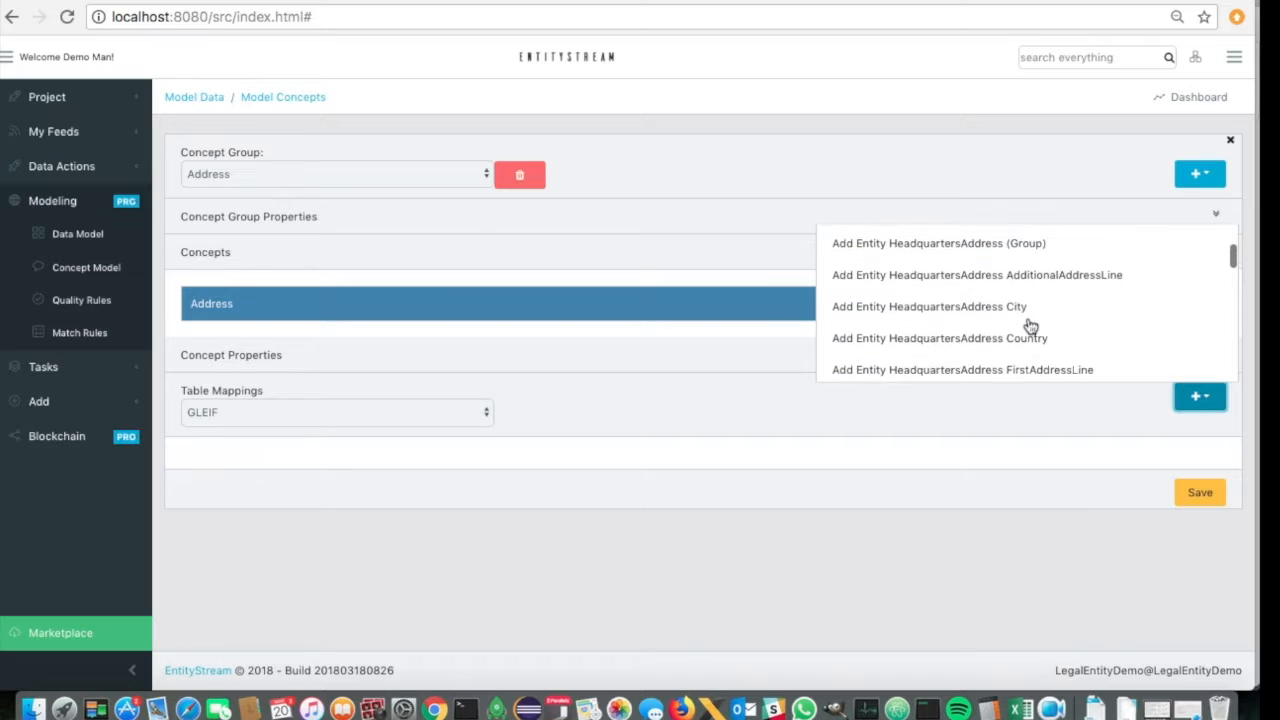
{"action": "scroll", "coordinate": [1030, 327], "scroll_direction": "down", "scroll_amount": 3}
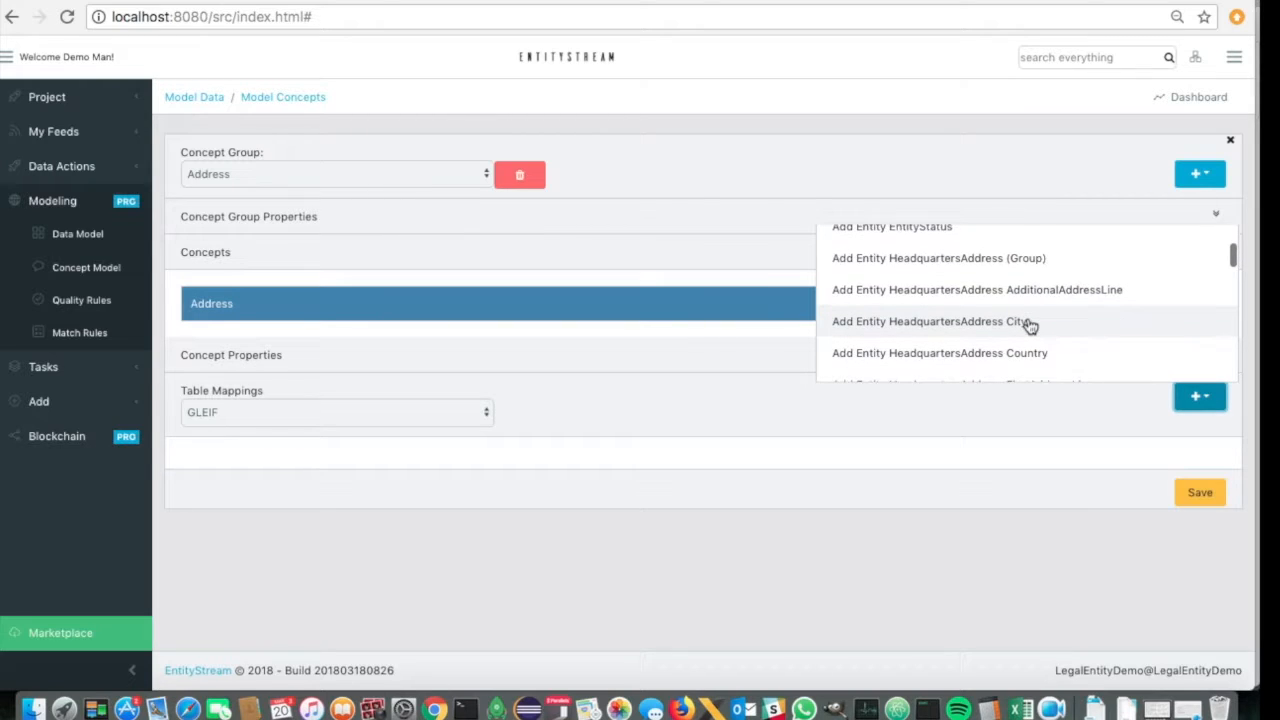
{"action": "scroll", "coordinate": [1030, 327], "scroll_direction": "down", "scroll_amount": 1}
{"action": "left_click", "coordinate": [1028, 312]}
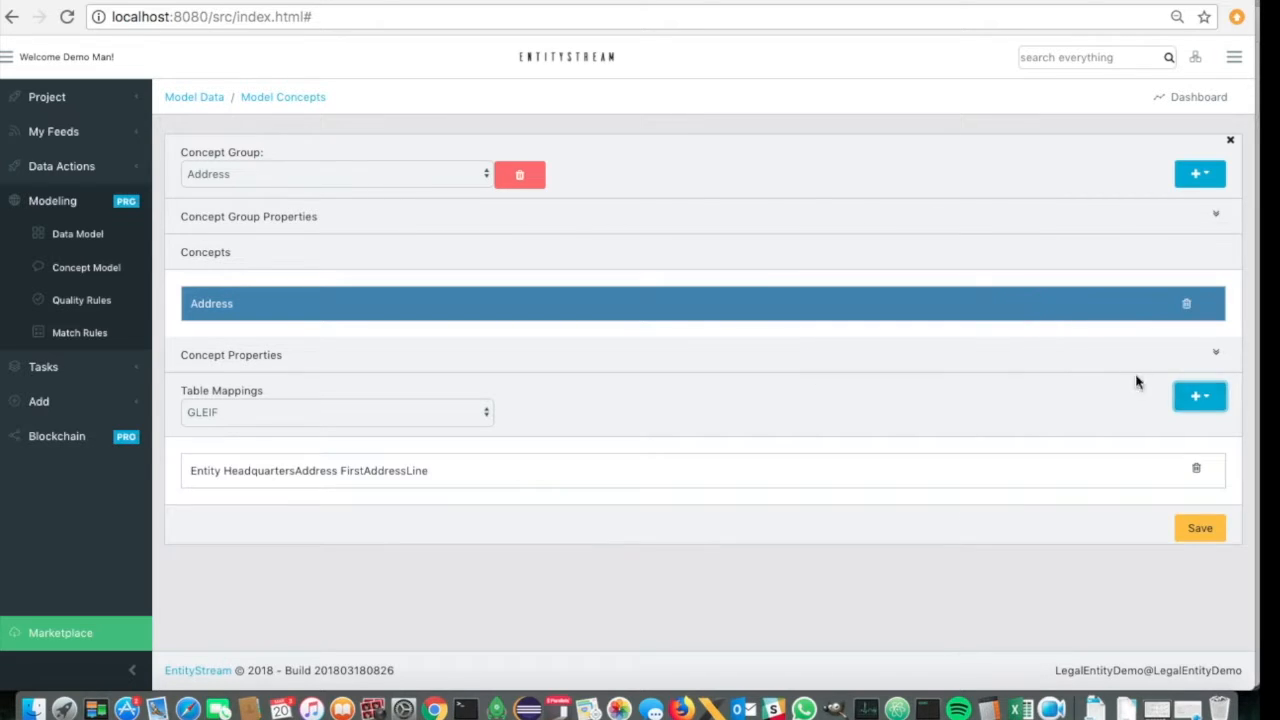
- Add the Entity HeadquartersAddress City and PostalCode columns to the Address concept's GLEIF mappings
{"action": "left_click", "coordinate": [1197, 400]}
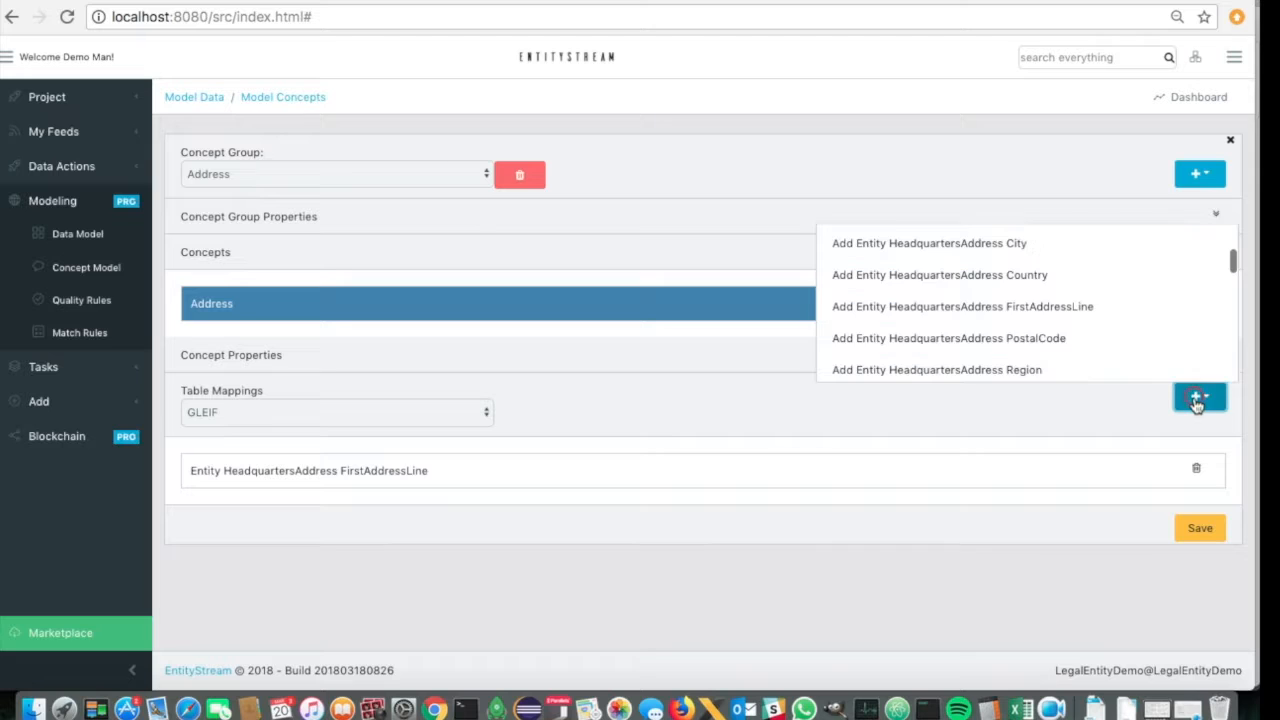
{"action": "left_click", "coordinate": [996, 250]}
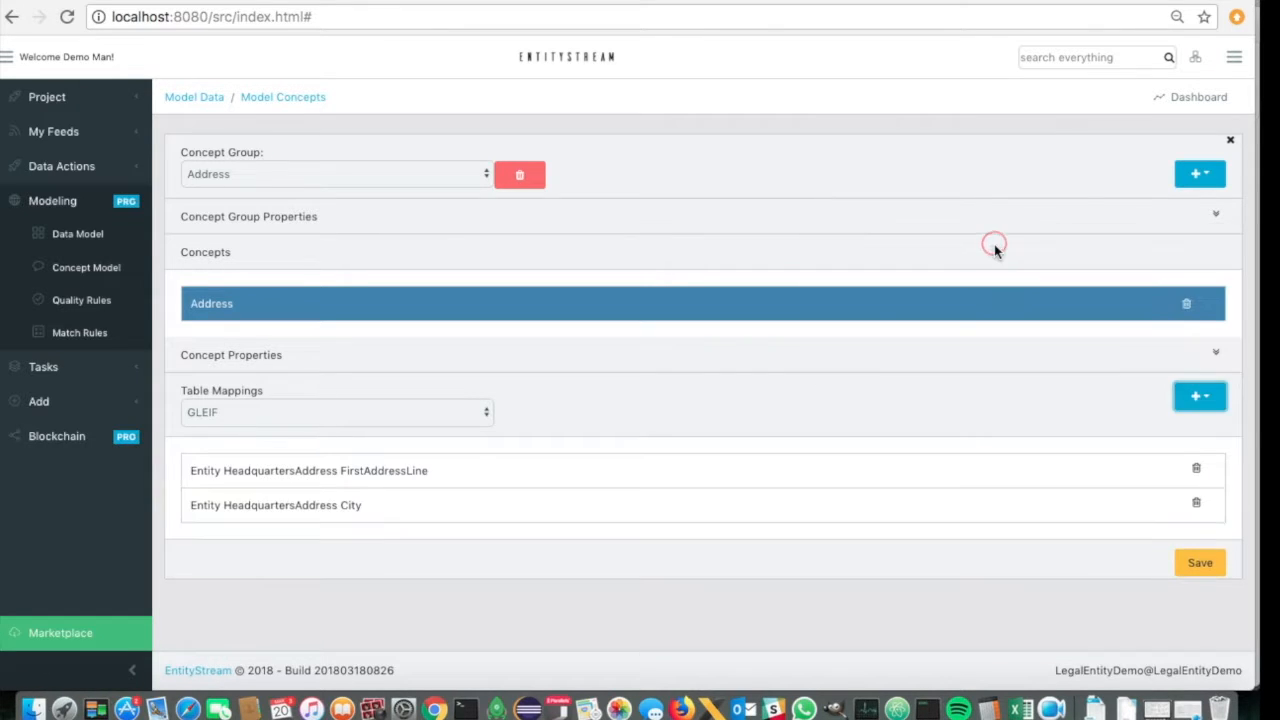
{"action": "left_click", "coordinate": [1222, 402]}
{"action": "left_click", "coordinate": [1034, 343]}
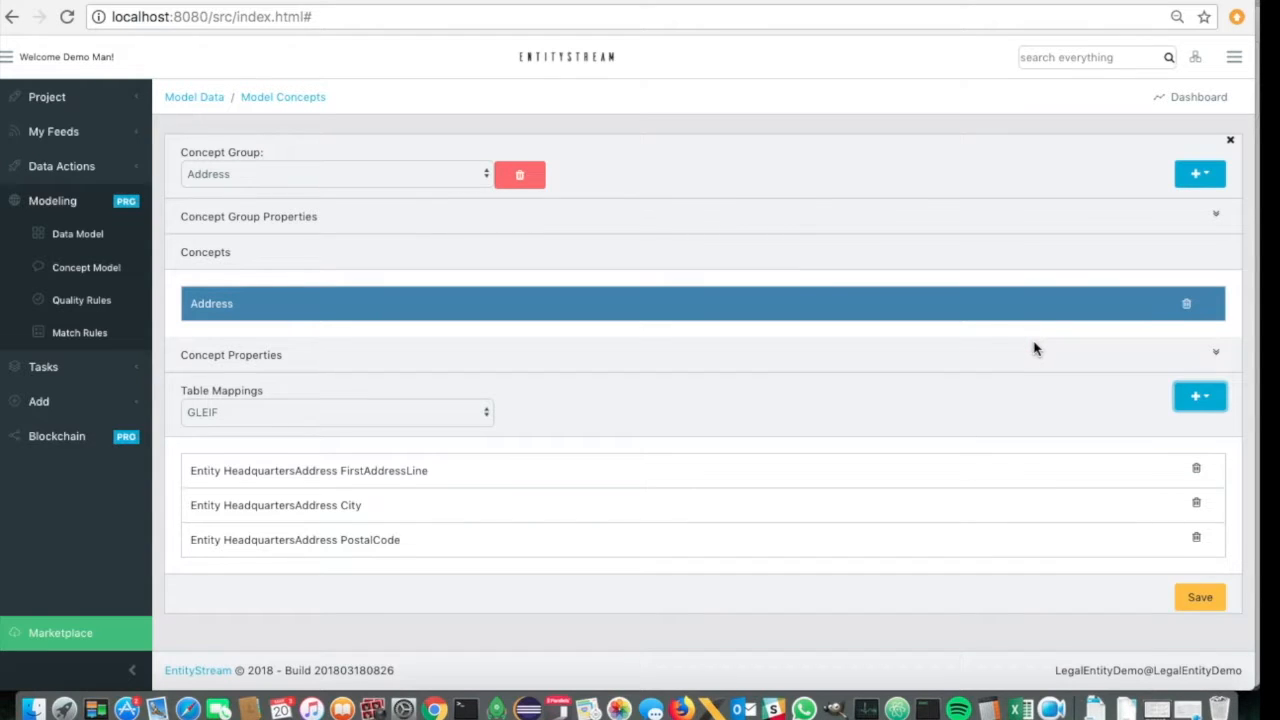
- Set the Address concept's data type to Address and save the concept model
{"action": "left_click", "coordinate": [1218, 356]}
{"action": "left_click", "coordinate": [892, 422]}
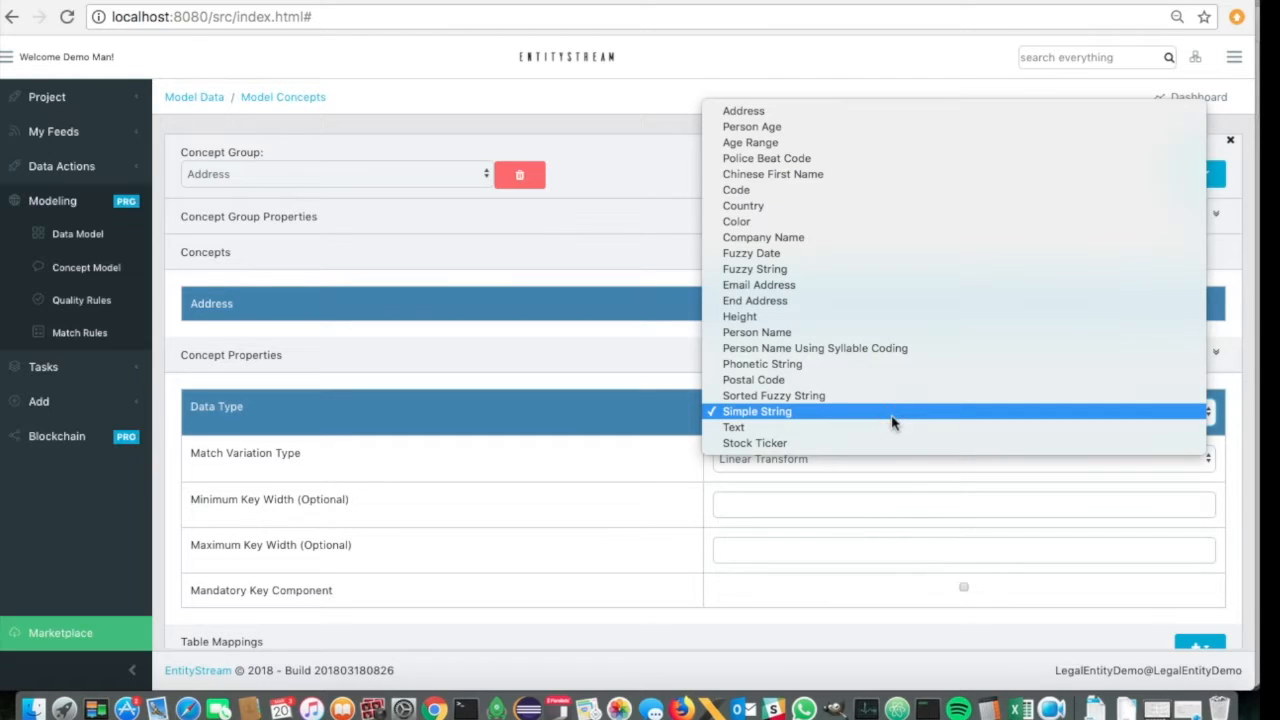
{"action": "left_click", "coordinate": [755, 112]}
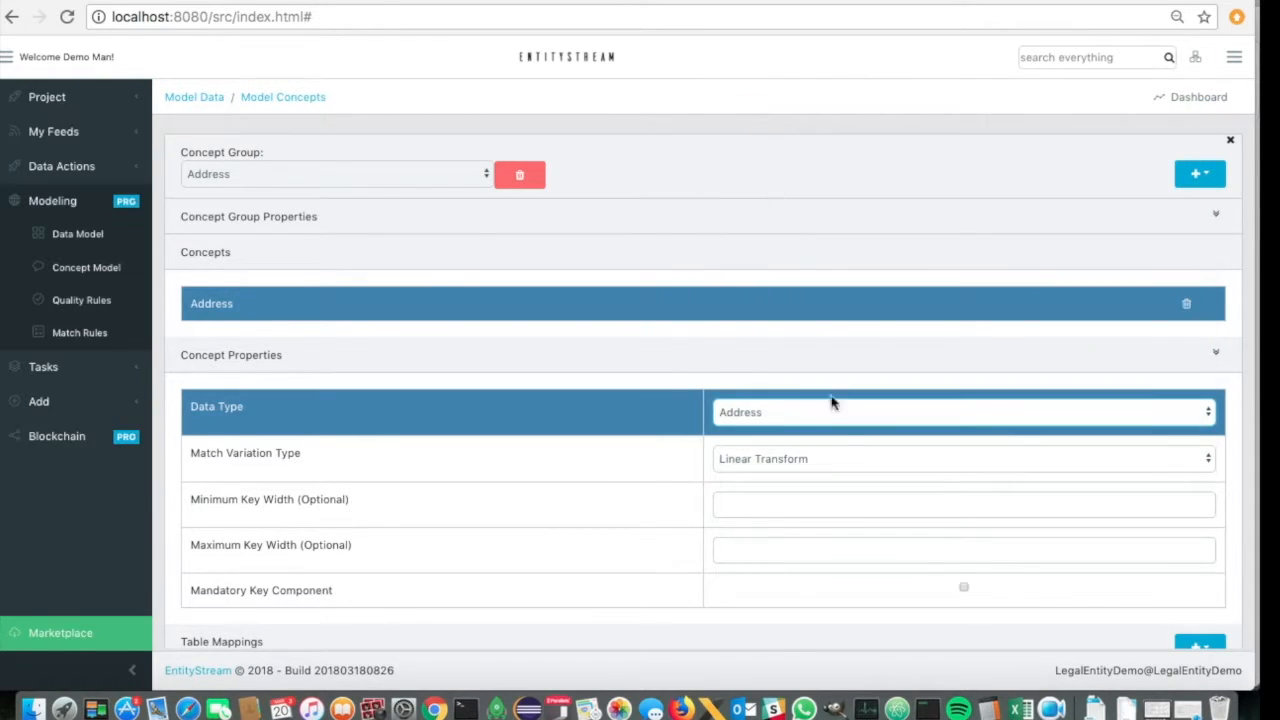
{"action": "scroll", "coordinate": [656, 500], "scroll_direction": "down", "scroll_amount": 2}
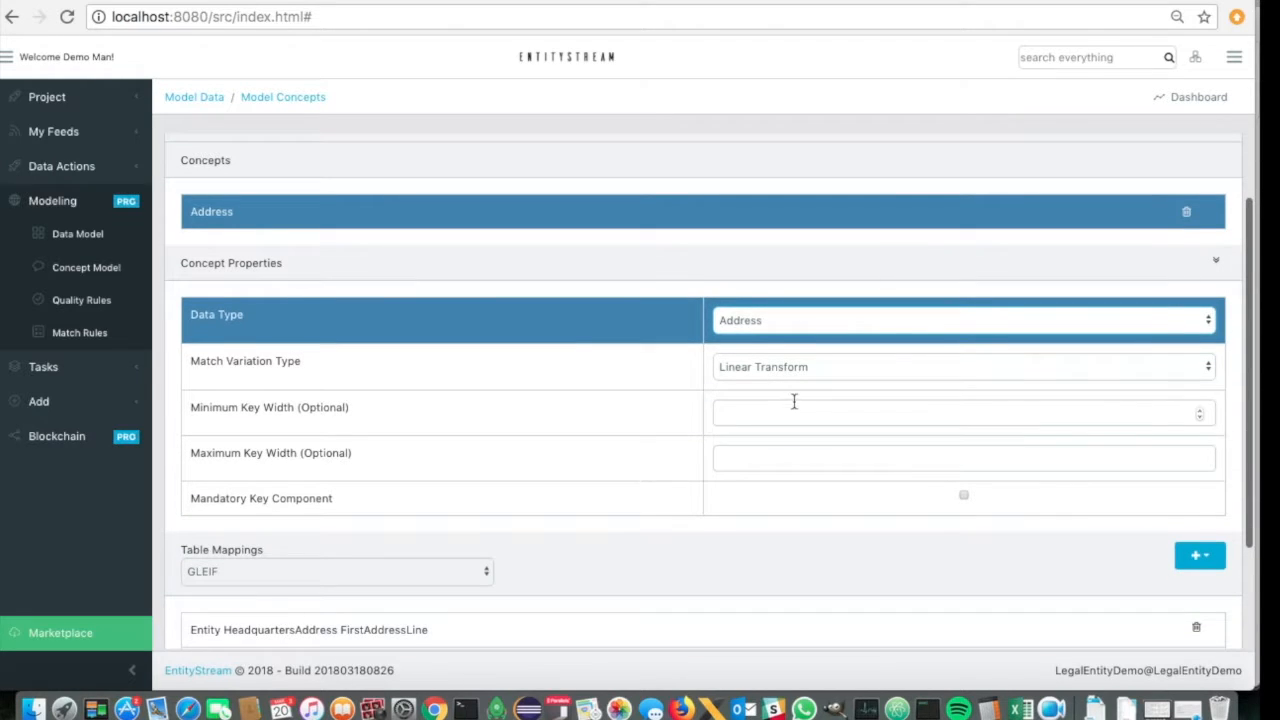
{"action": "left_click", "coordinate": [785, 412]}
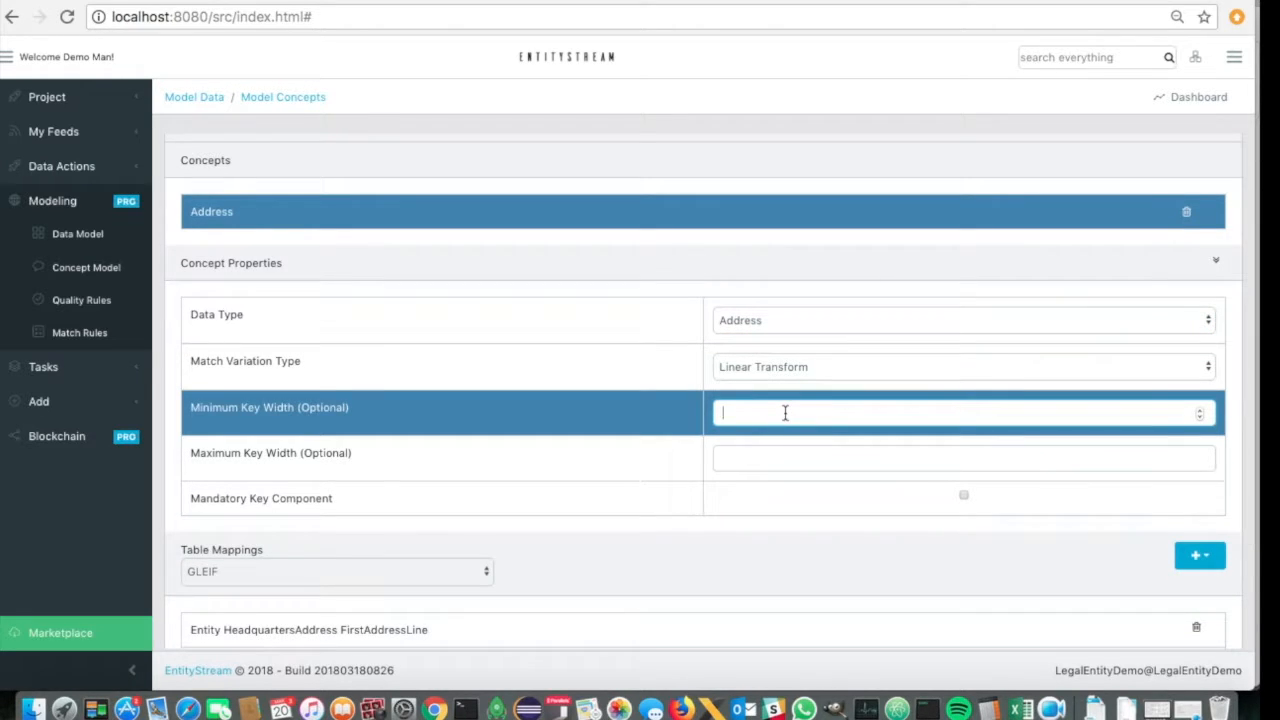
{"action": "scroll", "coordinate": [686, 477], "scroll_direction": "down", "scroll_amount": 2}
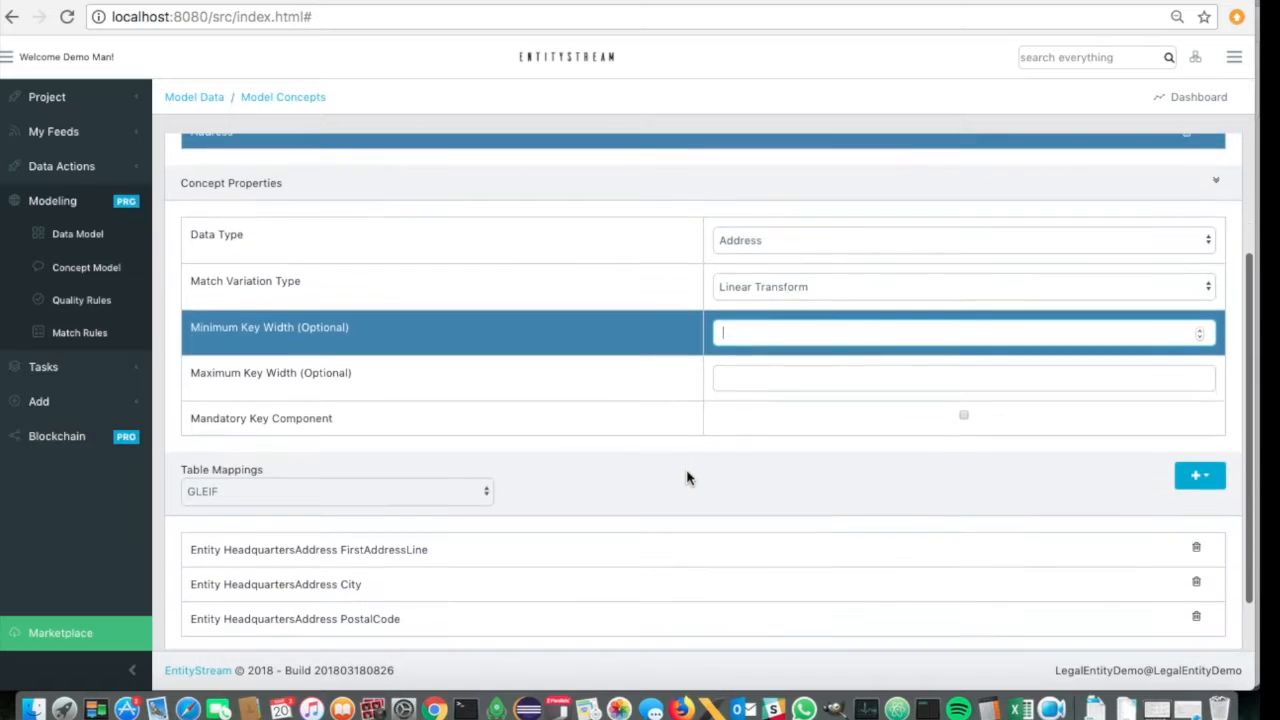
{"action": "scroll", "coordinate": [686, 477], "scroll_direction": "down", "scroll_amount": 2}
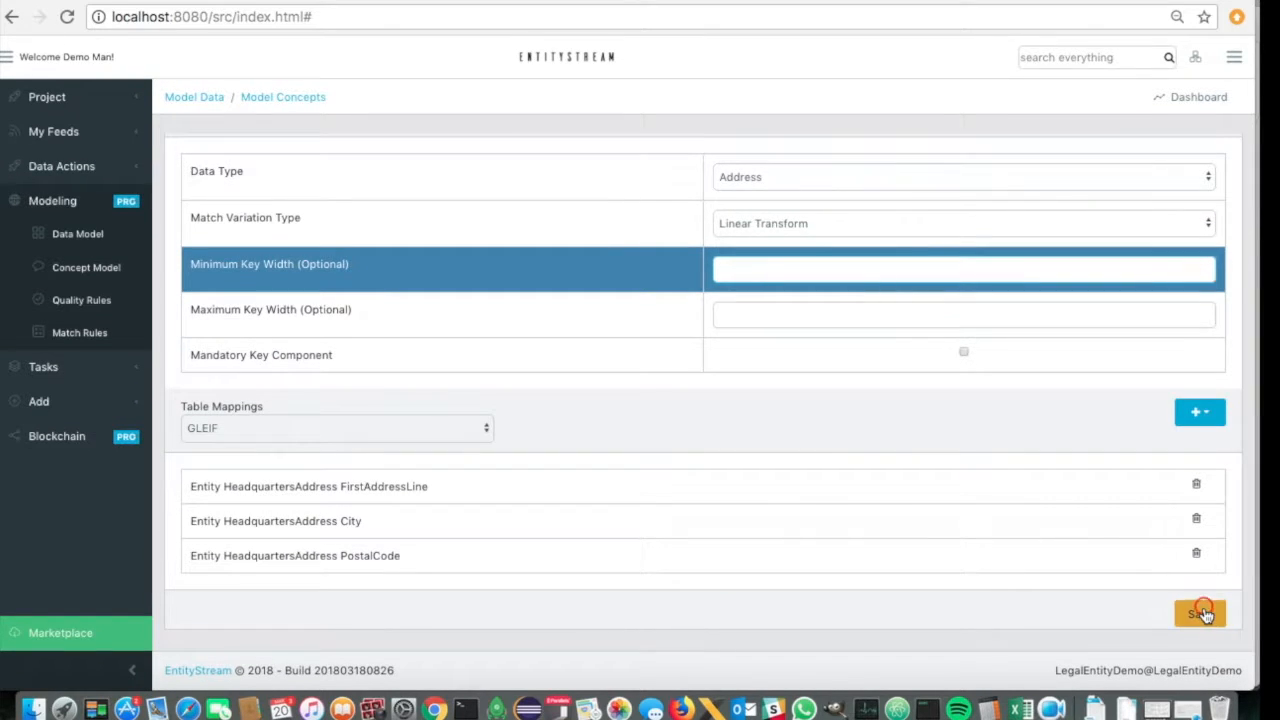
{"action": "left_click", "coordinate": [1203, 611]}
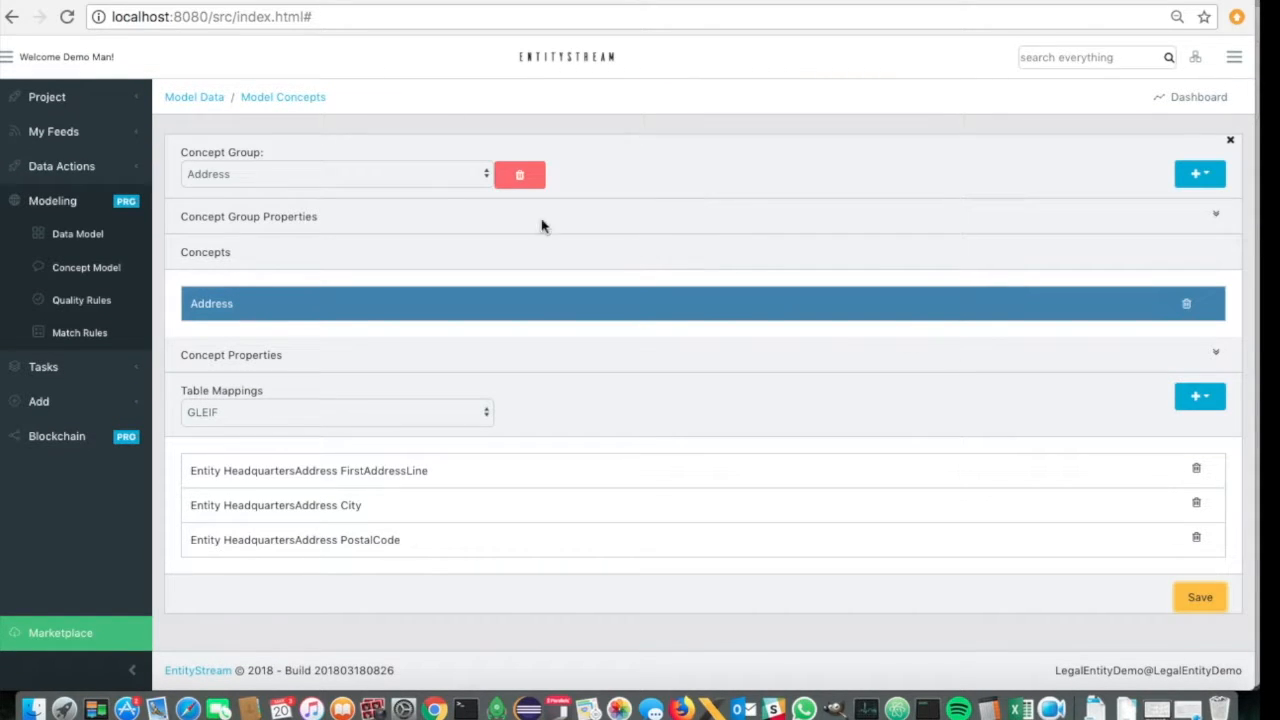
{"action": "left_click", "coordinate": [413, 180]}
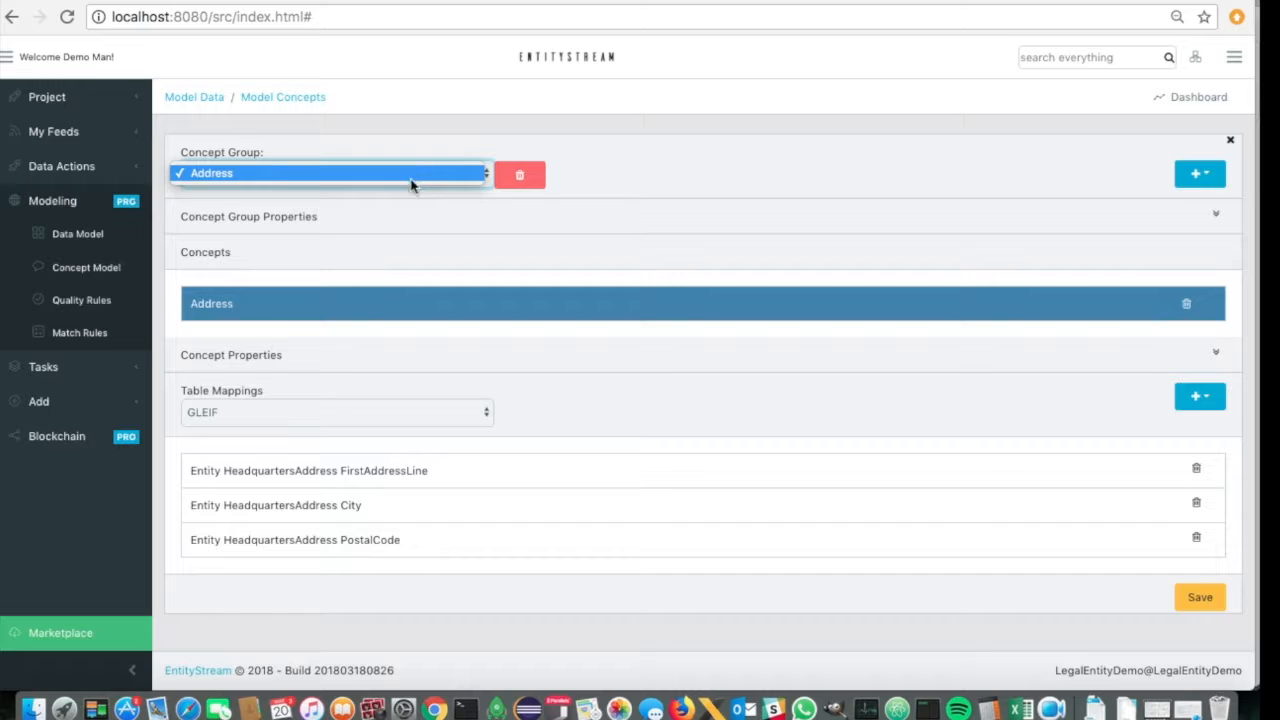
{"action": "left_click", "coordinate": [413, 174]}
{"action": "left_click", "coordinate": [390, 303]}
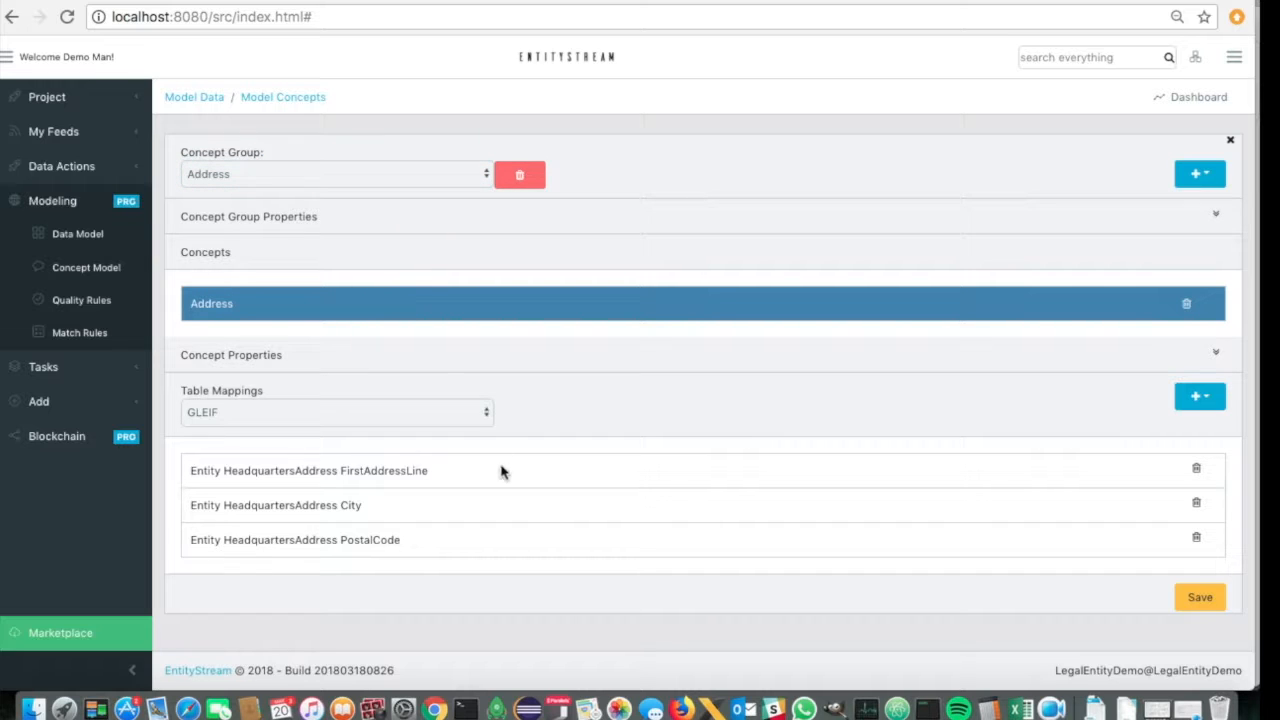
- Add a new concept group named RegCoNum
{"action": "left_click", "coordinate": [1216, 176]}
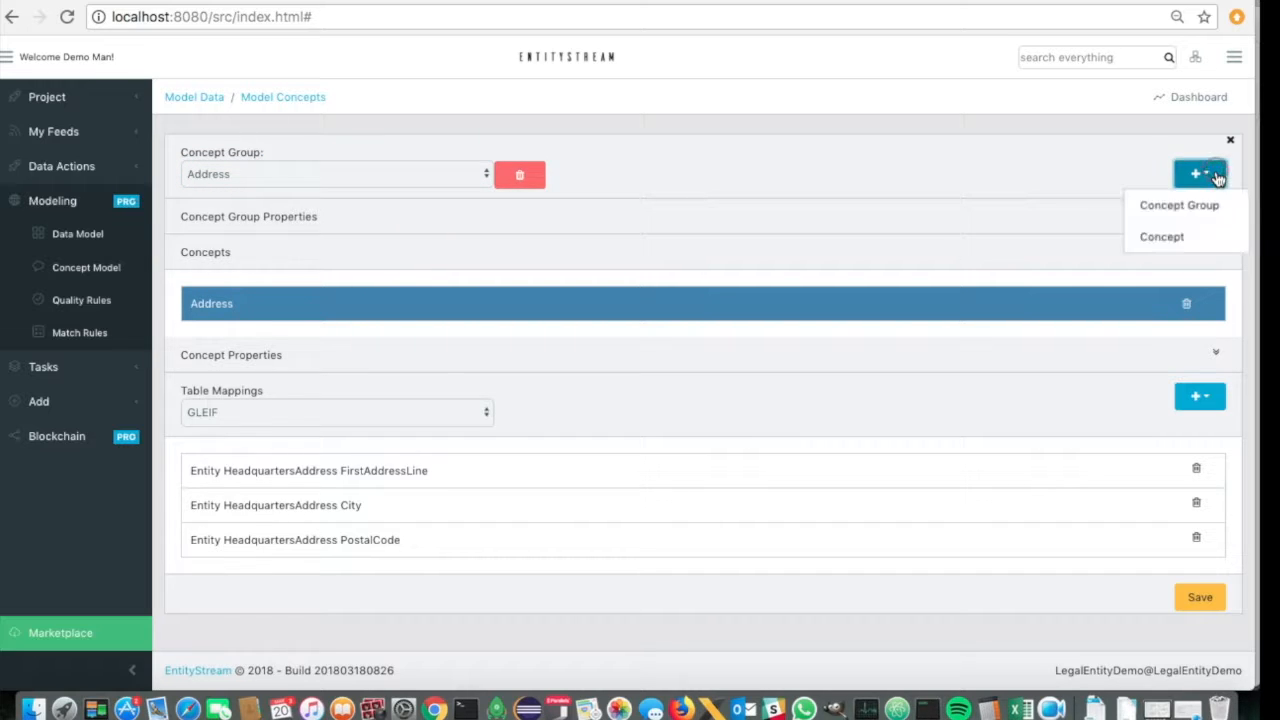
{"action": "left_click", "coordinate": [1186, 205]}
{"action": "left_click", "coordinate": [523, 134]}
{"action": "type", "text": "RegCoNum"}
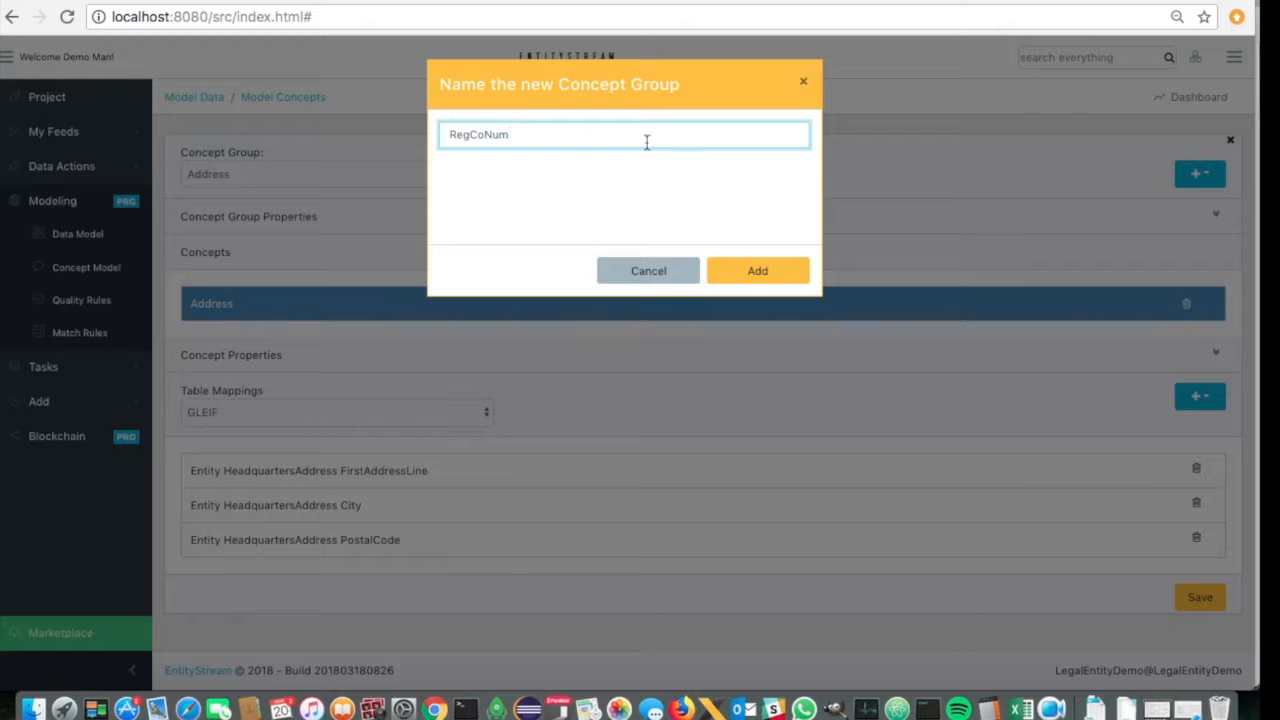
{"action": "left_click", "coordinate": [758, 274]}
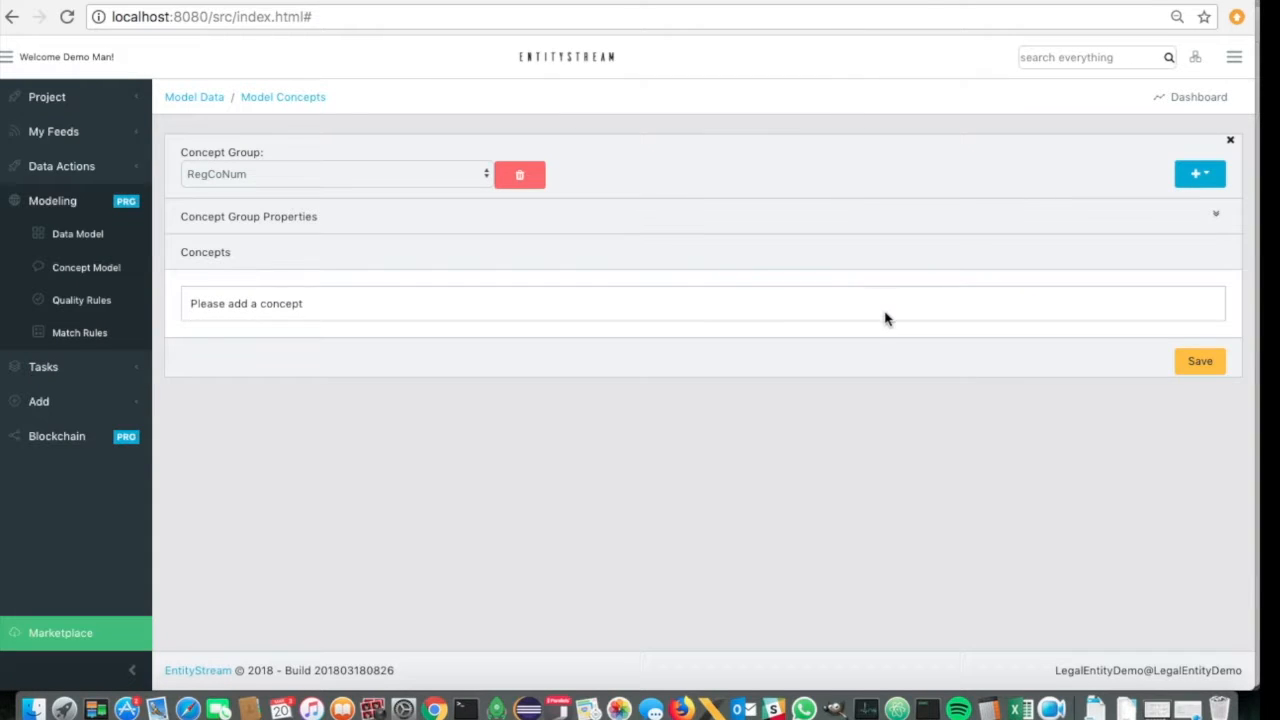
- Add a concept to the RegCoNum group and name it RegCoNum
{"action": "left_click", "coordinate": [1200, 176]}
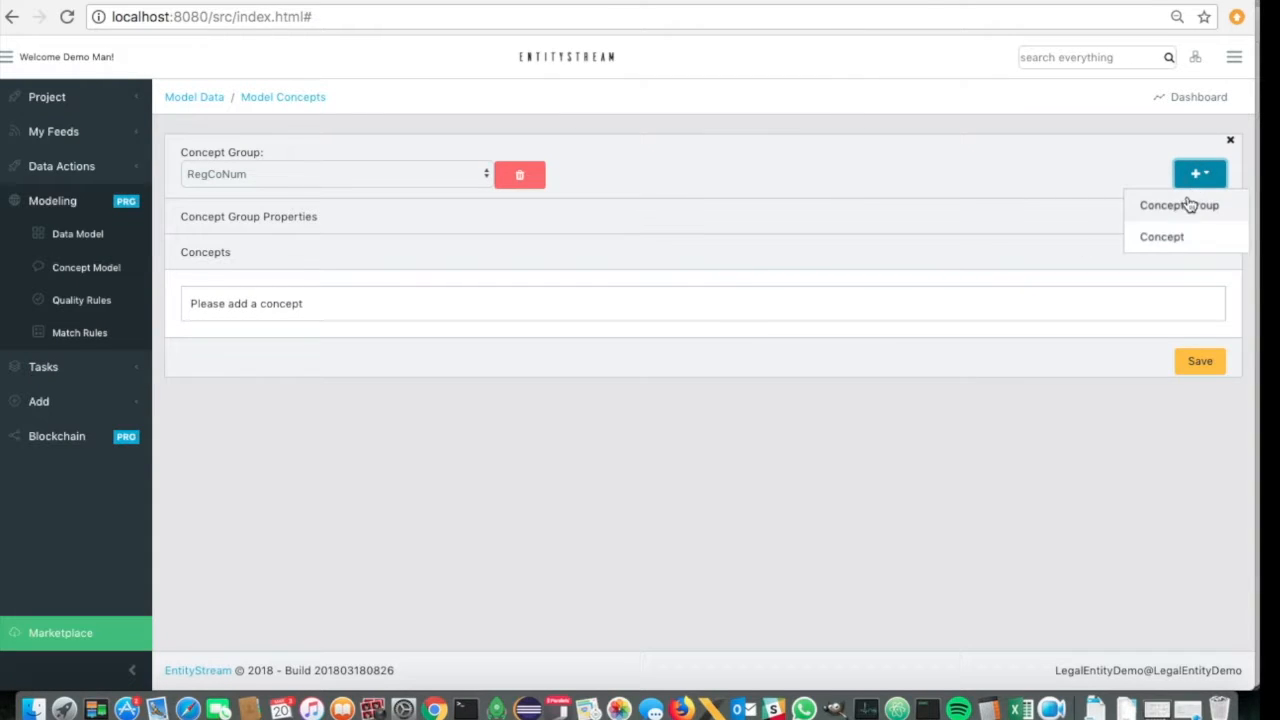
{"action": "left_click", "coordinate": [1170, 234]}
{"action": "left_click", "coordinate": [468, 296]}
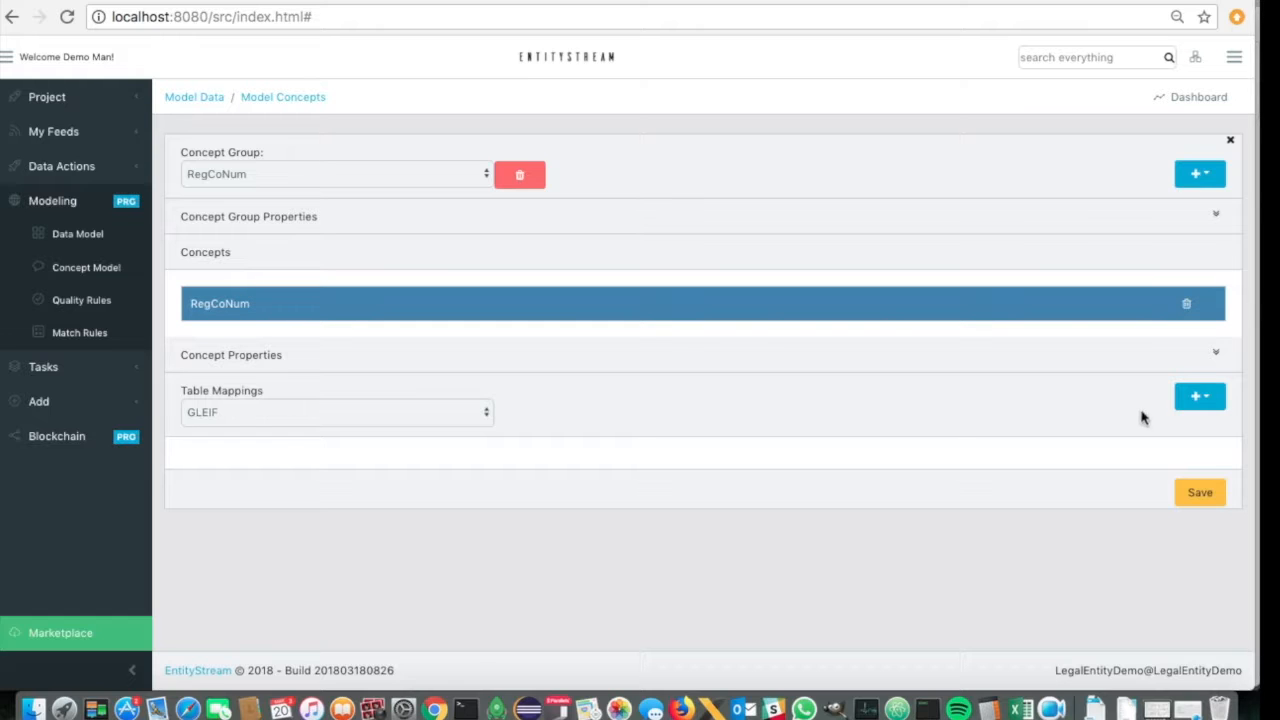
- Map the RegCoNum concept to GLEIF's Entity RegistrationAuthority RegistrationAuthorityEntityID column and save the concept model
{"action": "left_click", "coordinate": [1209, 405]}
{"action": "scroll", "coordinate": [1100, 332], "scroll_direction": "down", "scroll_amount": 5}
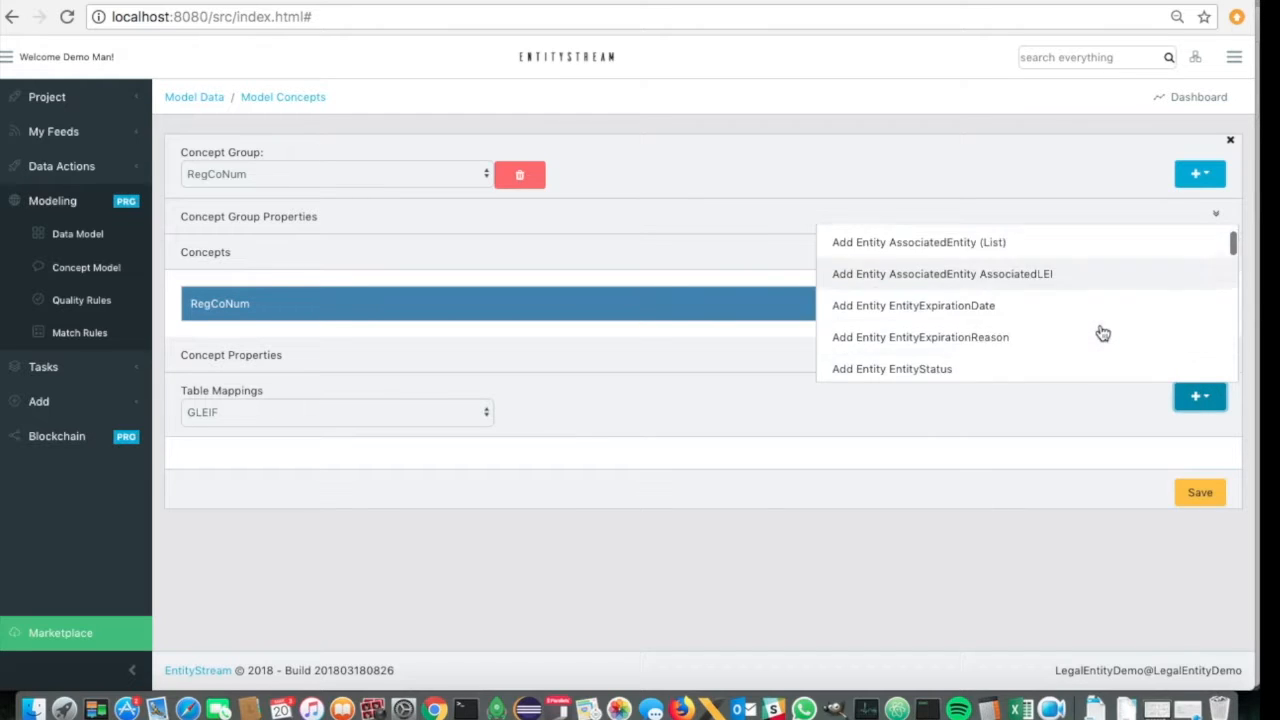
{"action": "scroll", "coordinate": [1102, 332], "scroll_direction": "down", "scroll_amount": 8}
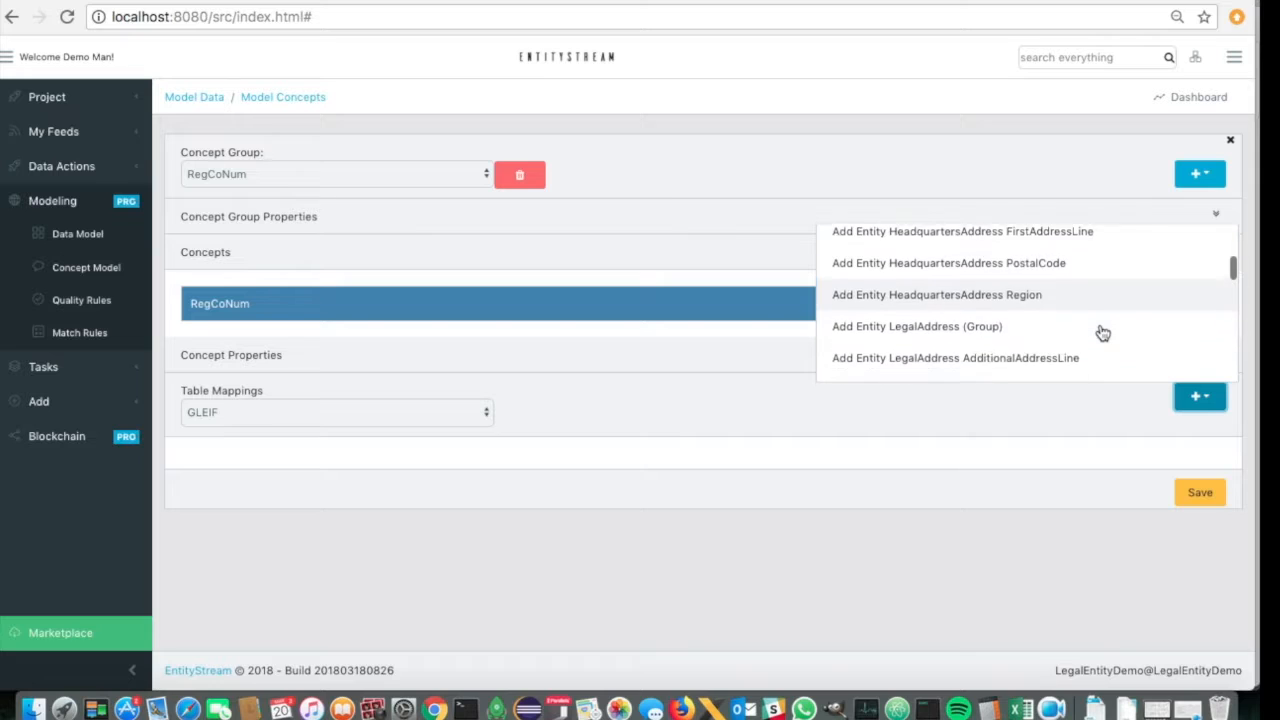
{"action": "scroll", "coordinate": [1102, 332], "scroll_direction": "down", "scroll_amount": 8}
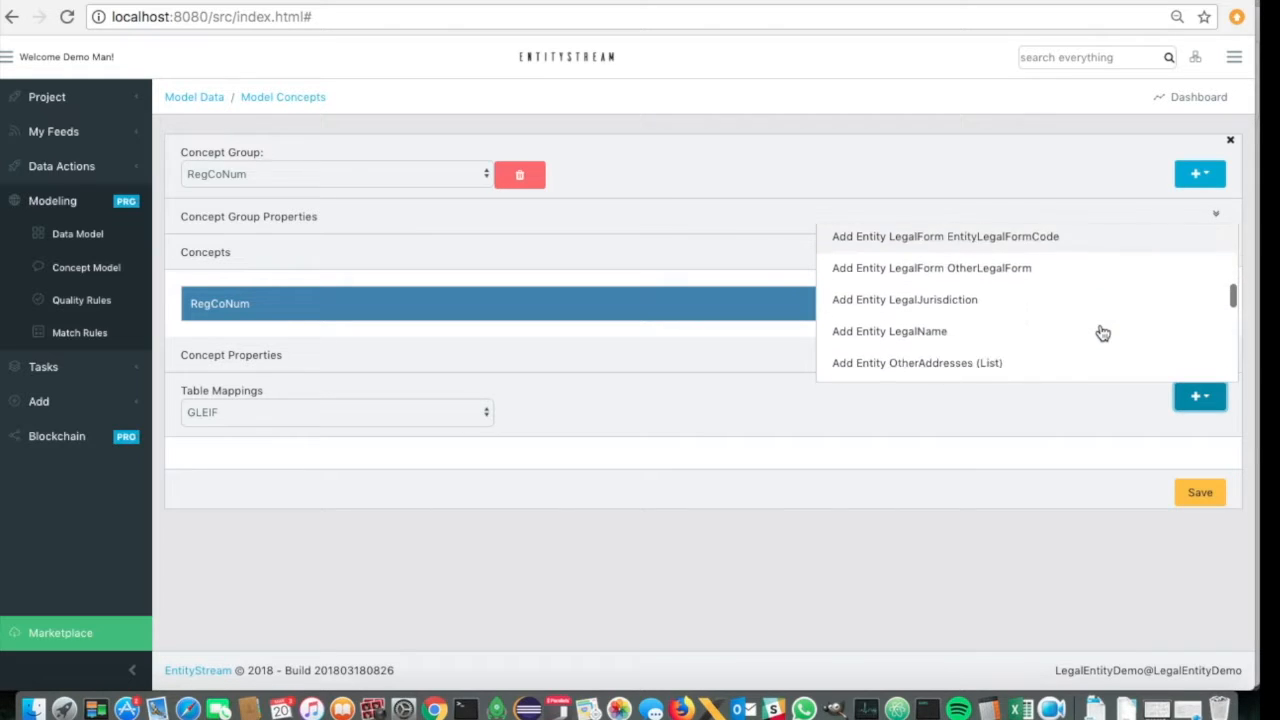
{"action": "scroll", "coordinate": [1102, 332], "scroll_direction": "down", "scroll_amount": 8}
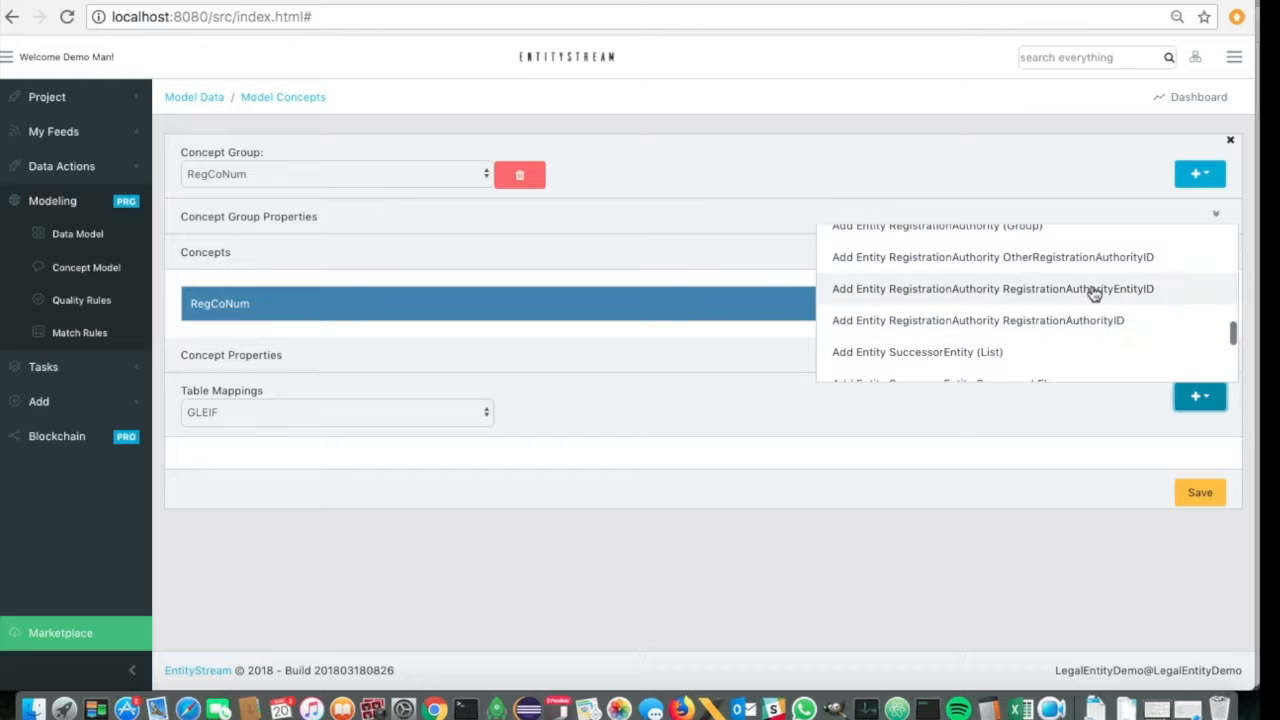
{"action": "left_click", "coordinate": [1094, 289]}
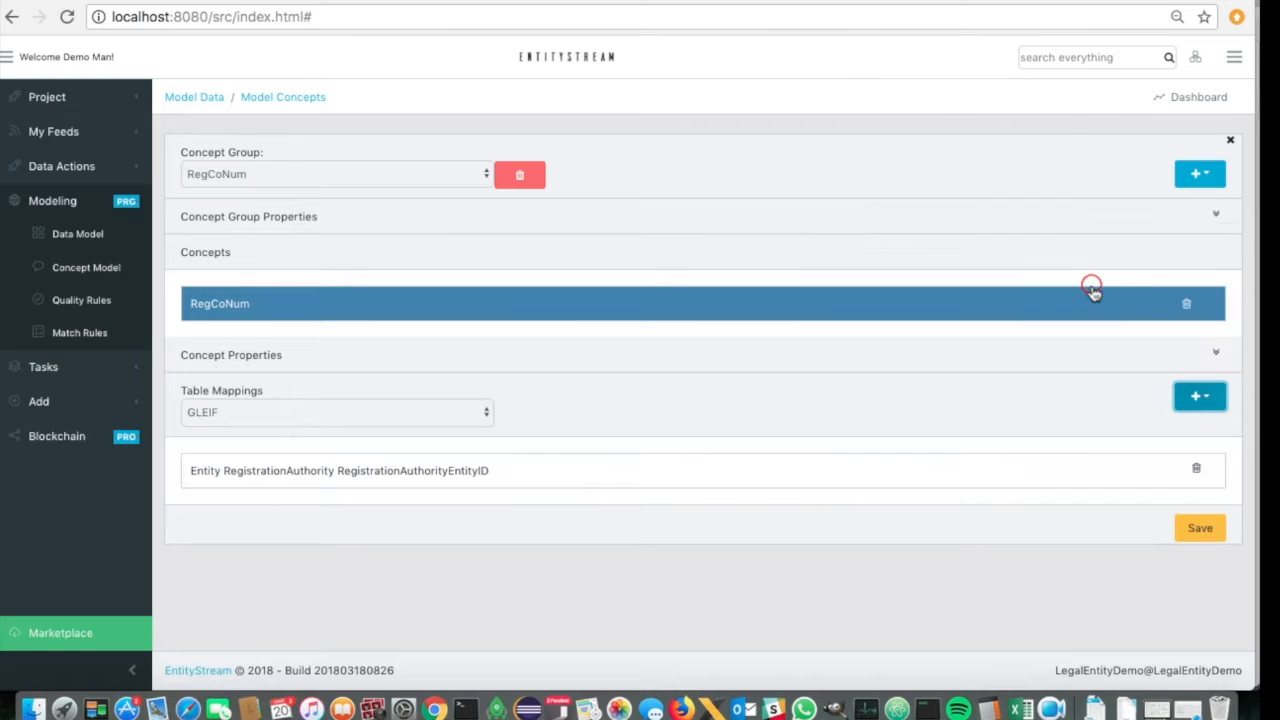
{"action": "left_click", "coordinate": [1200, 528]}
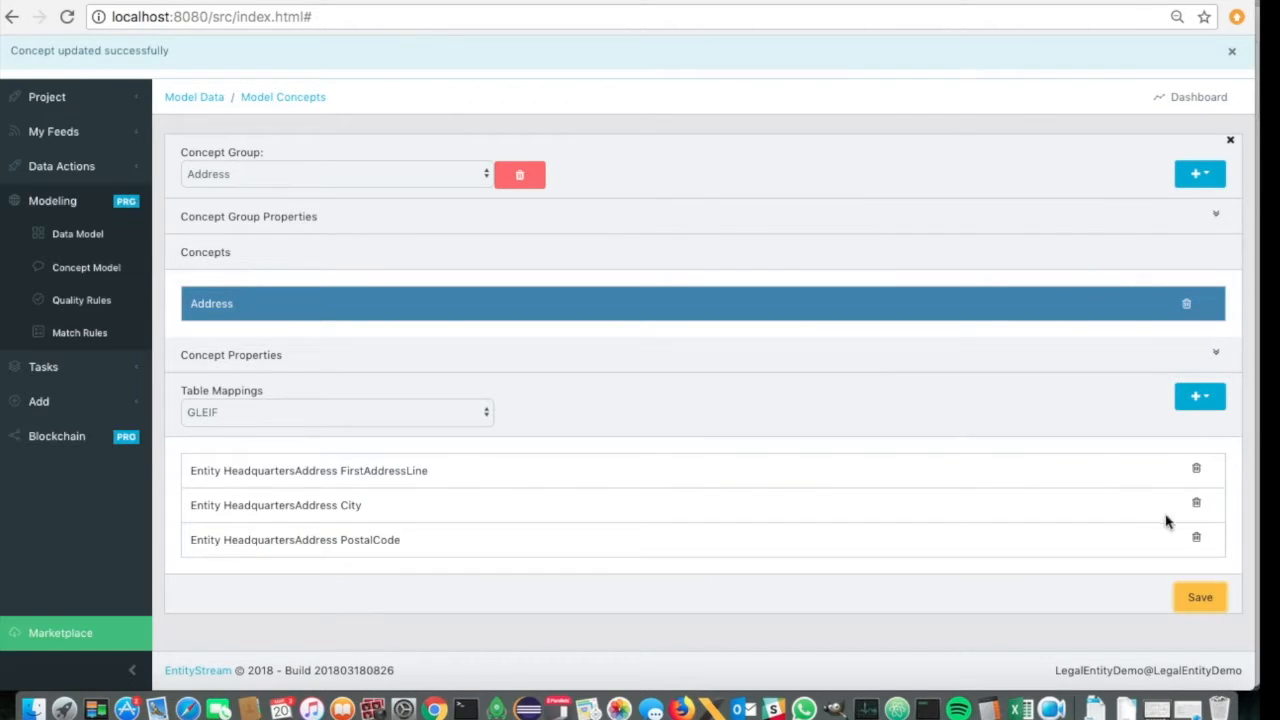
- Add a new concept group named Company_Search
{"action": "left_click", "coordinate": [1199, 174]}
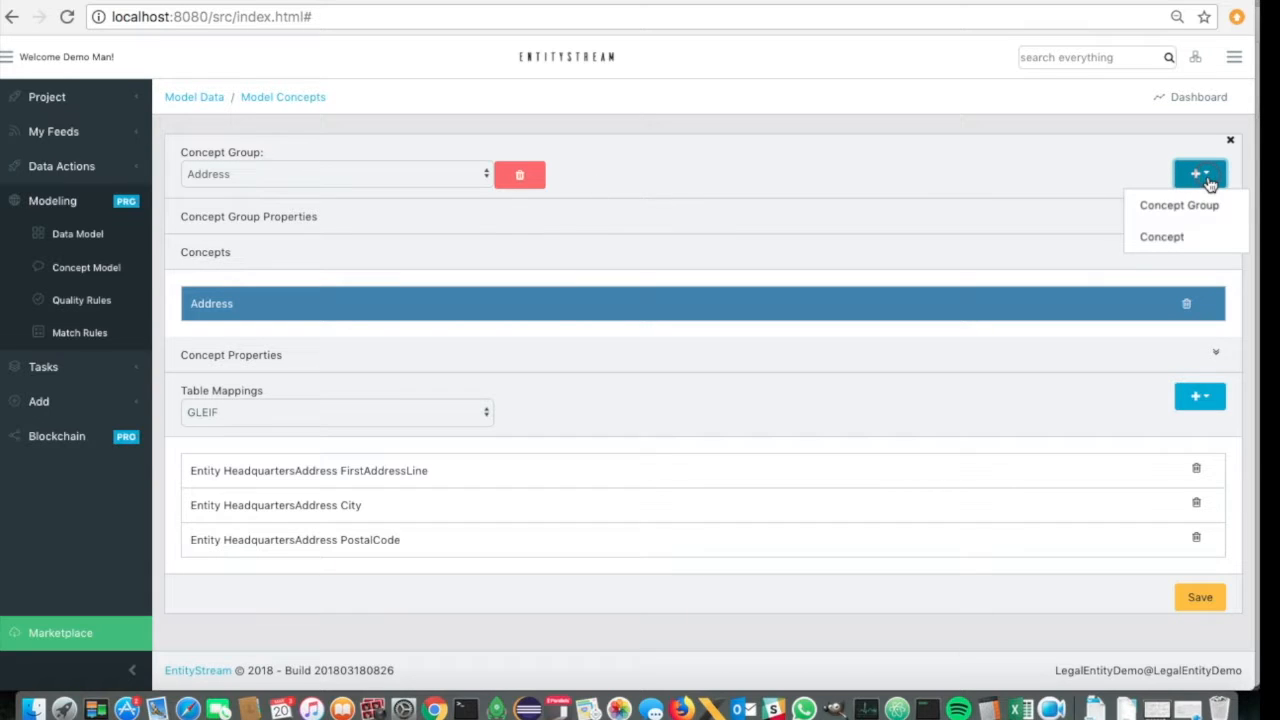
{"action": "left_click", "coordinate": [1172, 207]}
{"action": "left_click", "coordinate": [586, 134]}
{"action": "type", "text": "C"}
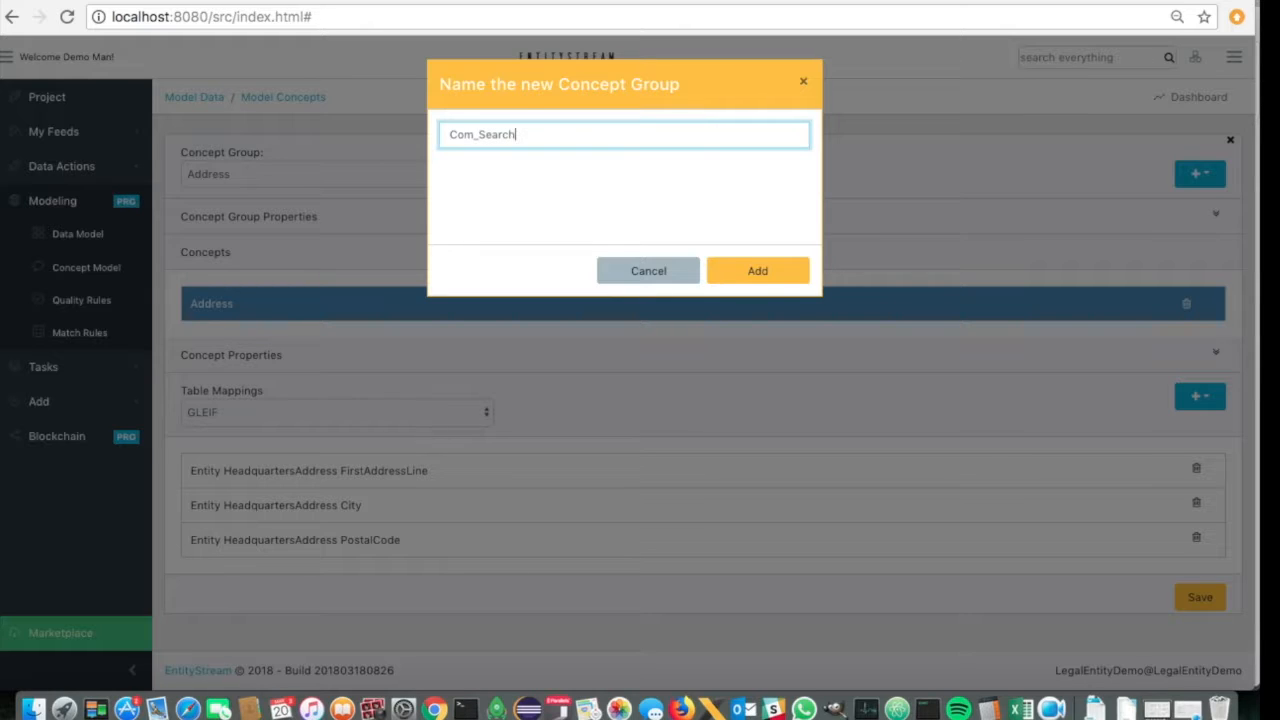
{"action": "type", "text": "ompany"}
{"action": "left_click", "coordinate": [764, 272]}
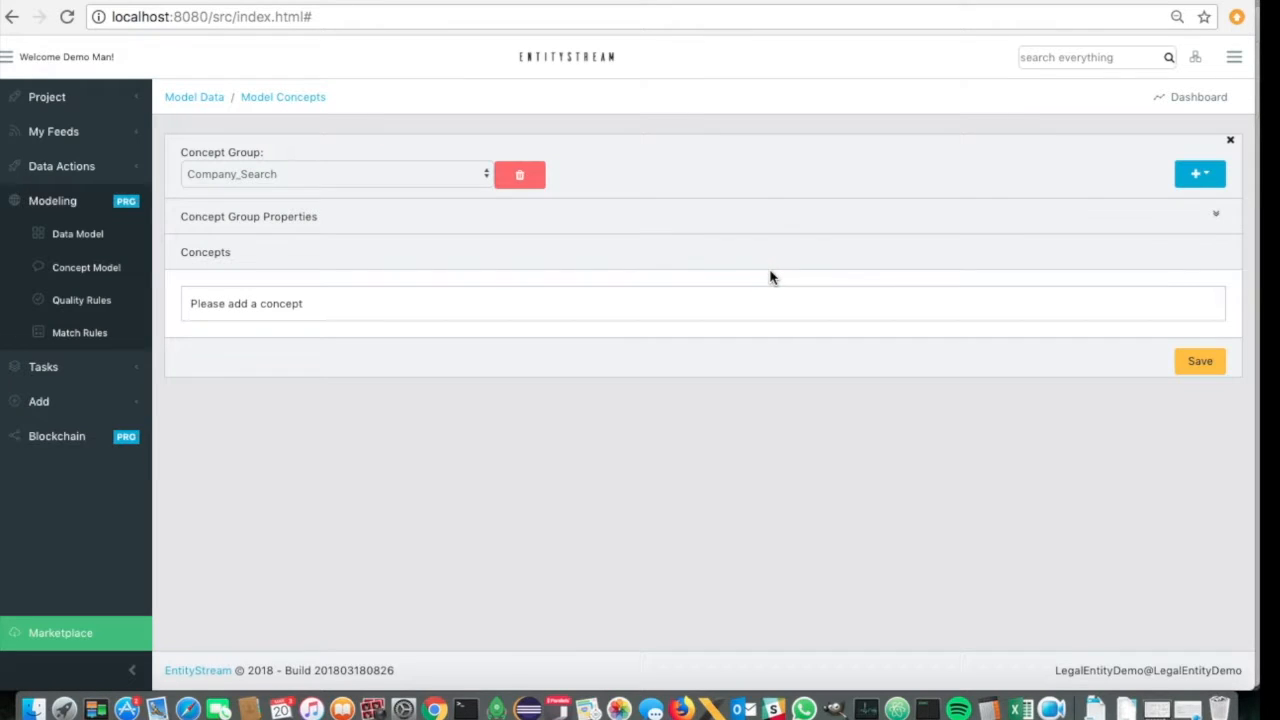
- Add a concept to the Company_Search group and name it Company_Srch
{"action": "left_click", "coordinate": [1200, 178]}
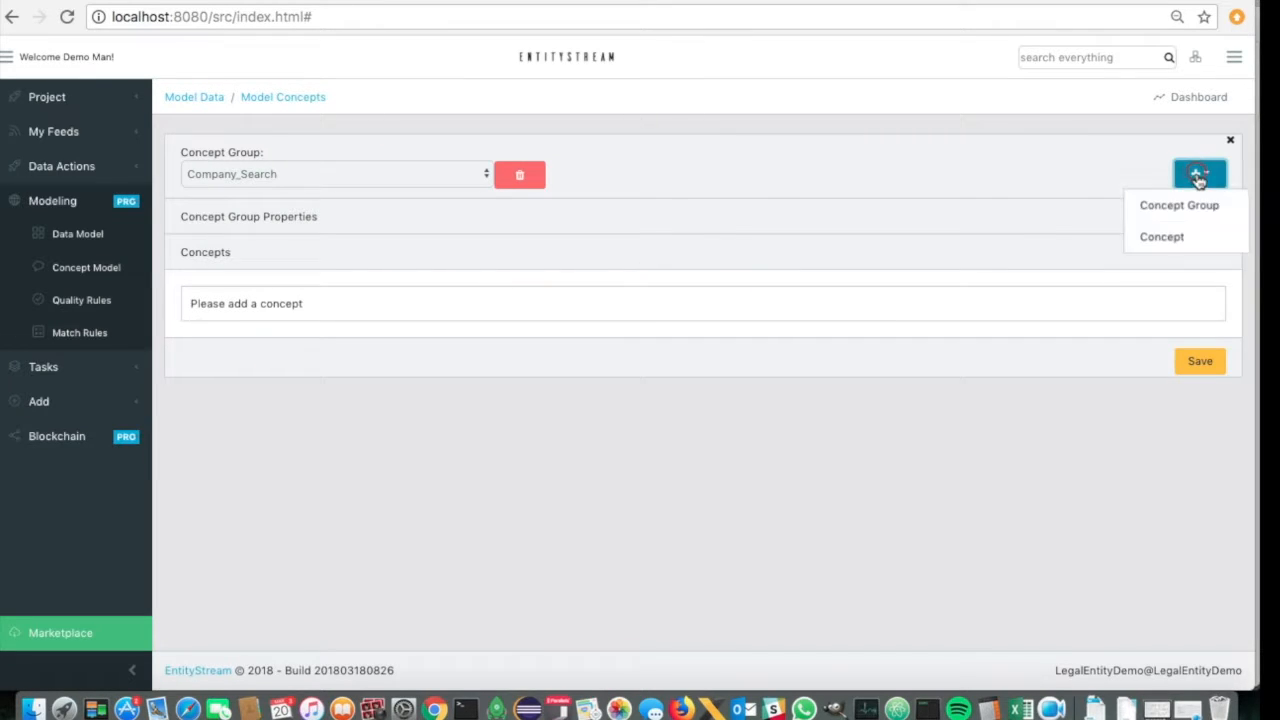
{"action": "left_click", "coordinate": [1165, 238]}
{"action": "left_click", "coordinate": [348, 306]}
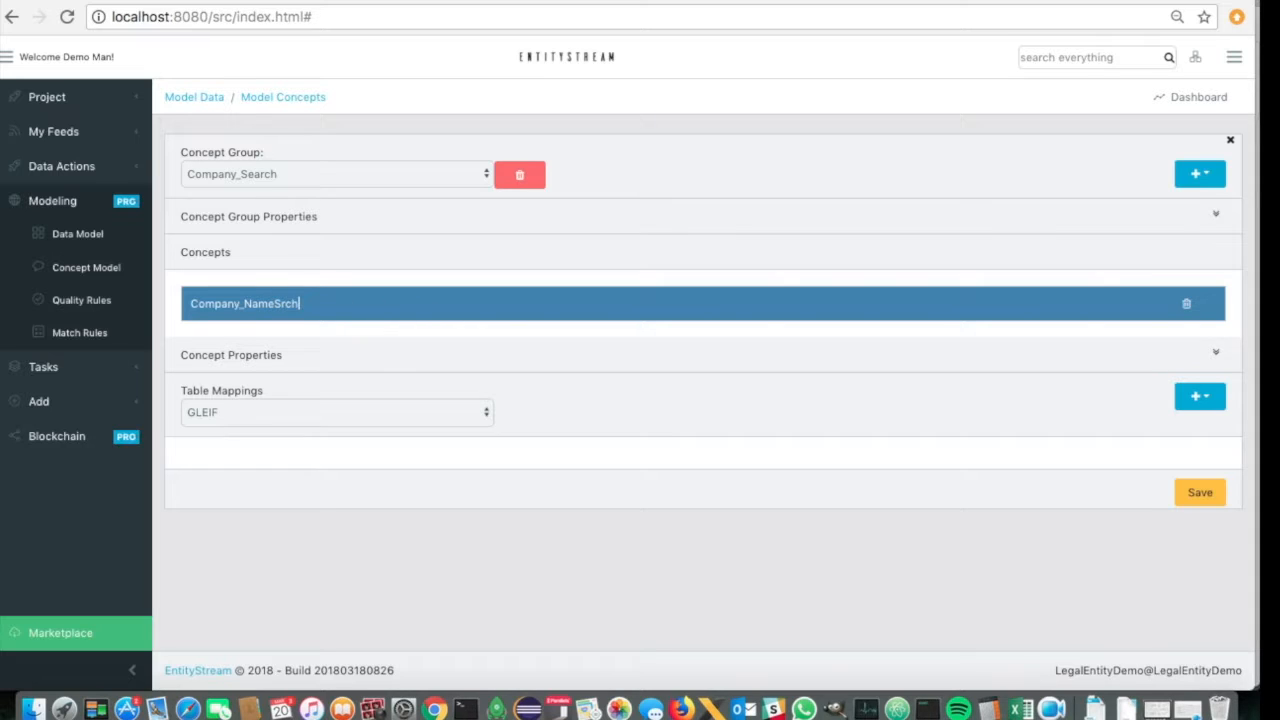
{"action": "key", "text": "Left"}
{"action": "key", "text": "BackSpace"}
{"action": "left_click", "coordinate": [553, 361]}
- Map the Company_Srch concept to GLEIF's Entity LegalName column
{"action": "left_click", "coordinate": [1197, 398]}
{"action": "scroll", "coordinate": [1063, 347], "scroll_direction": "down", "scroll_amount": 4}
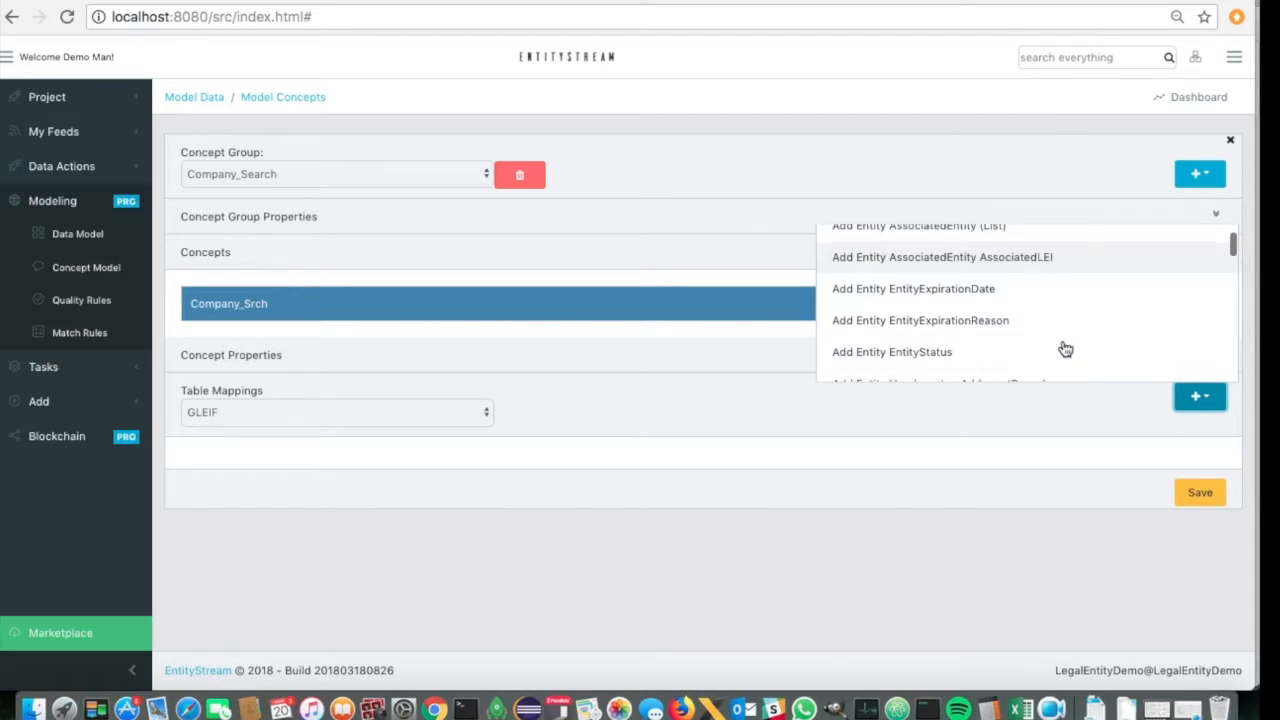
{"action": "scroll", "coordinate": [1065, 348], "scroll_direction": "down", "scroll_amount": 7}
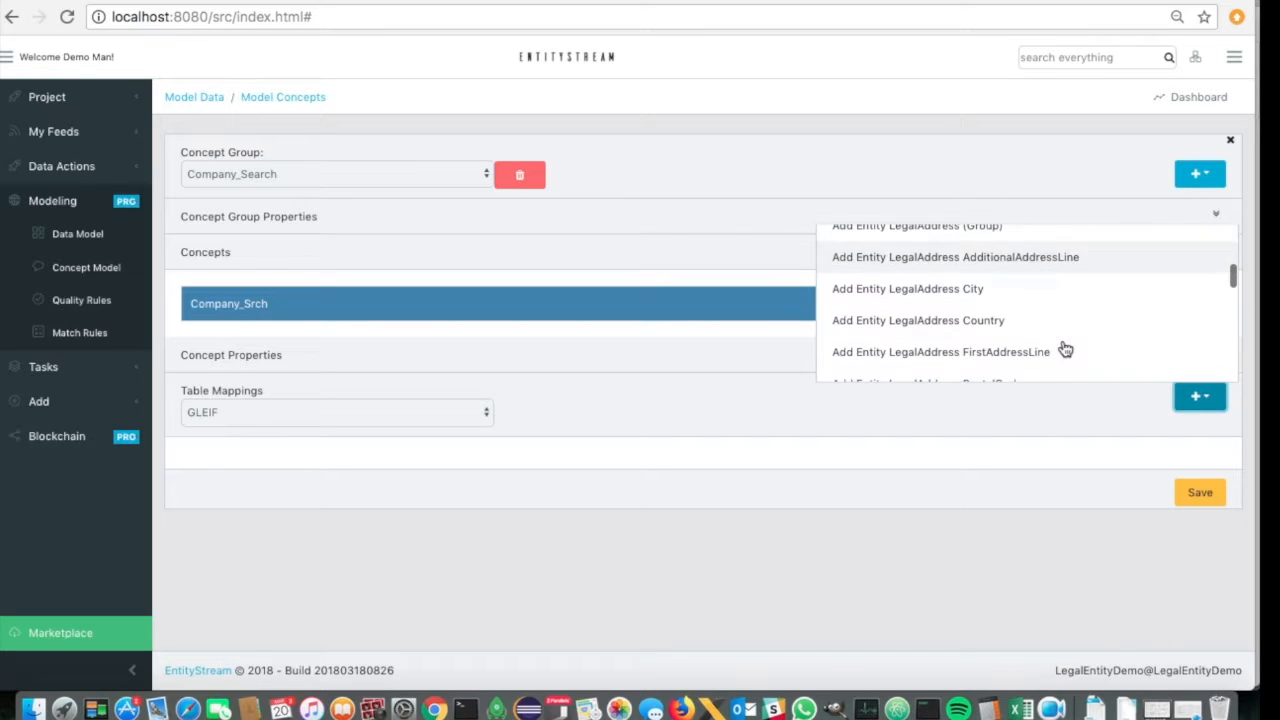
{"action": "scroll", "coordinate": [1065, 348], "scroll_direction": "down", "scroll_amount": 5}
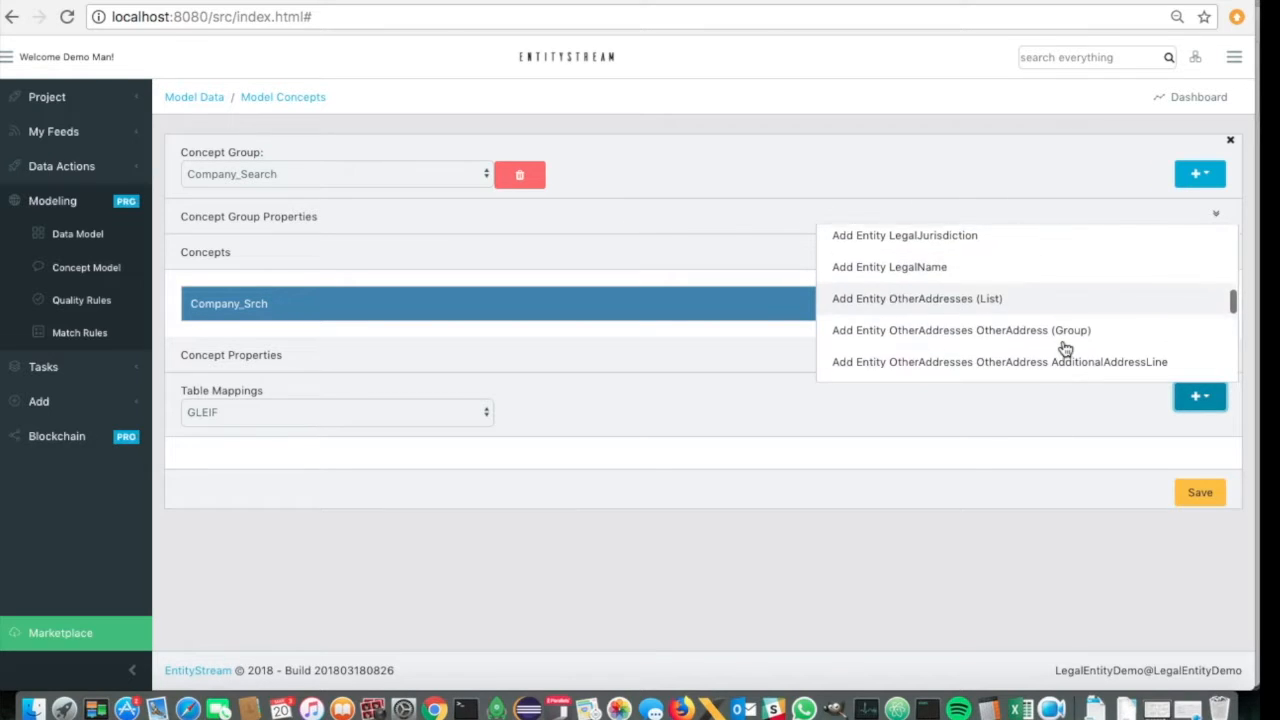
{"action": "left_click", "coordinate": [911, 266]}
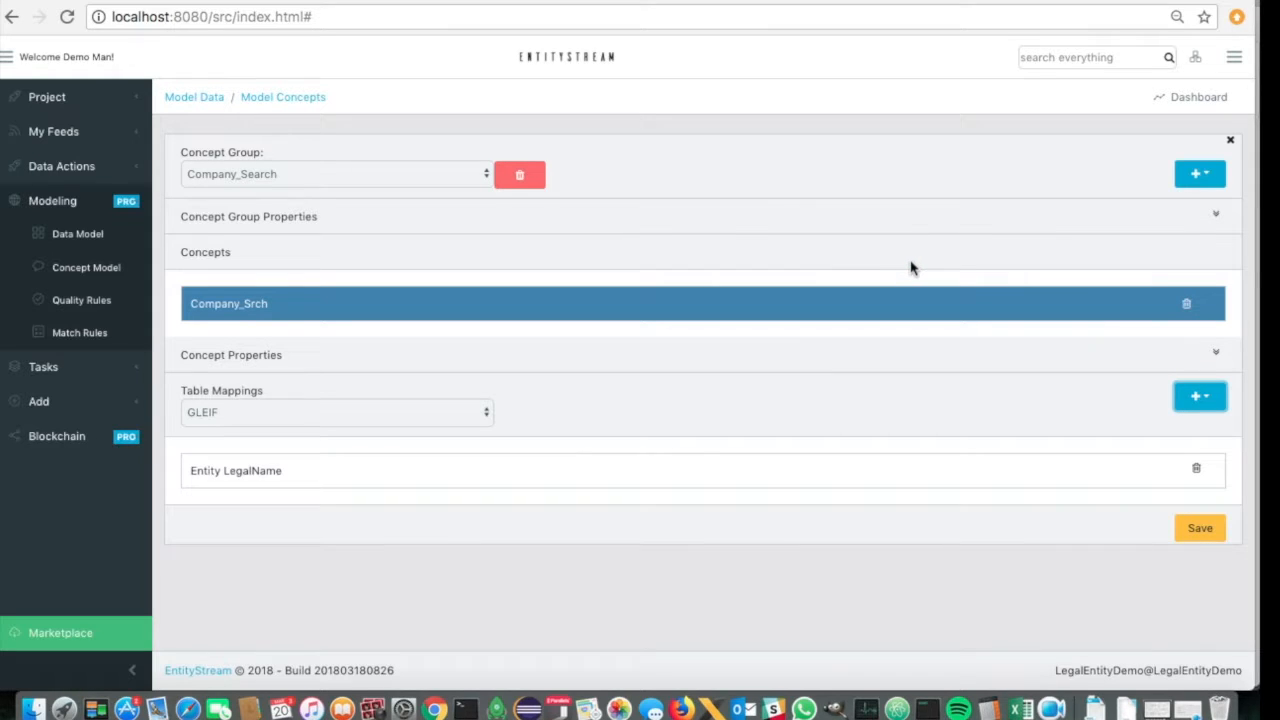
- Set the Company_Srch concept's data type to Company Name and save the concept model
{"action": "left_click", "coordinate": [1218, 358]}
{"action": "left_click", "coordinate": [880, 420]}
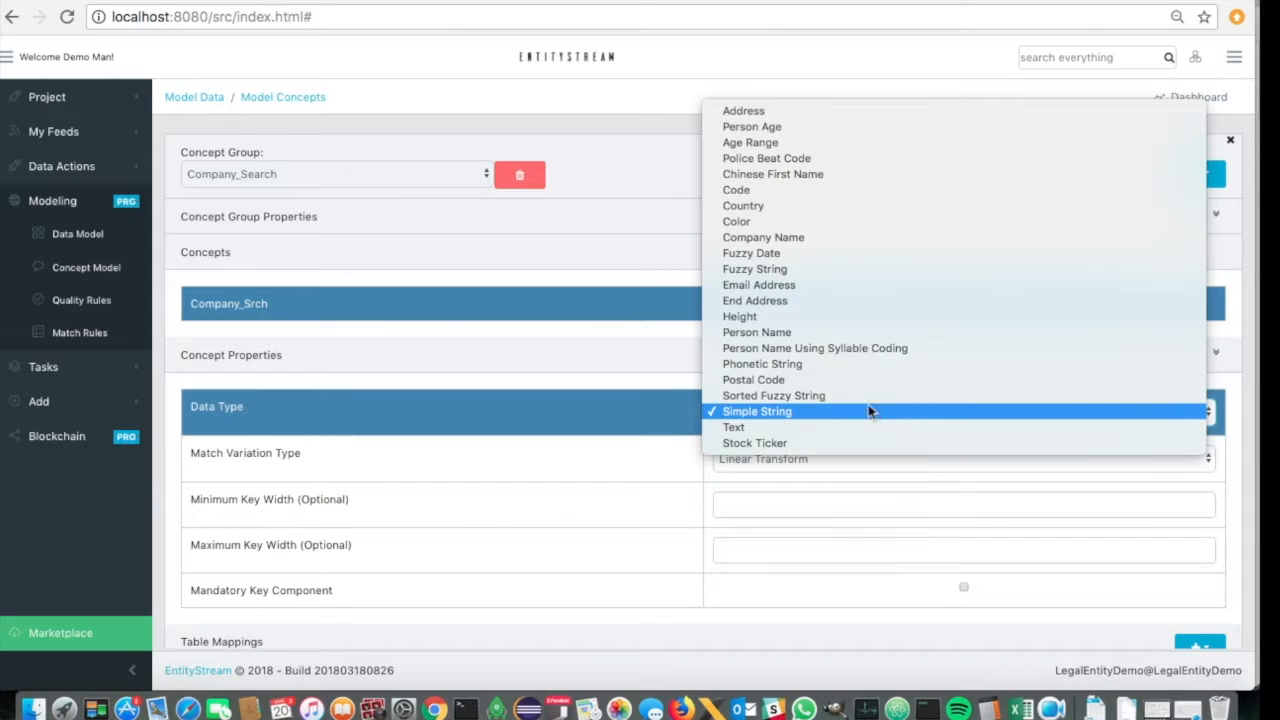
{"action": "left_click", "coordinate": [805, 237]}
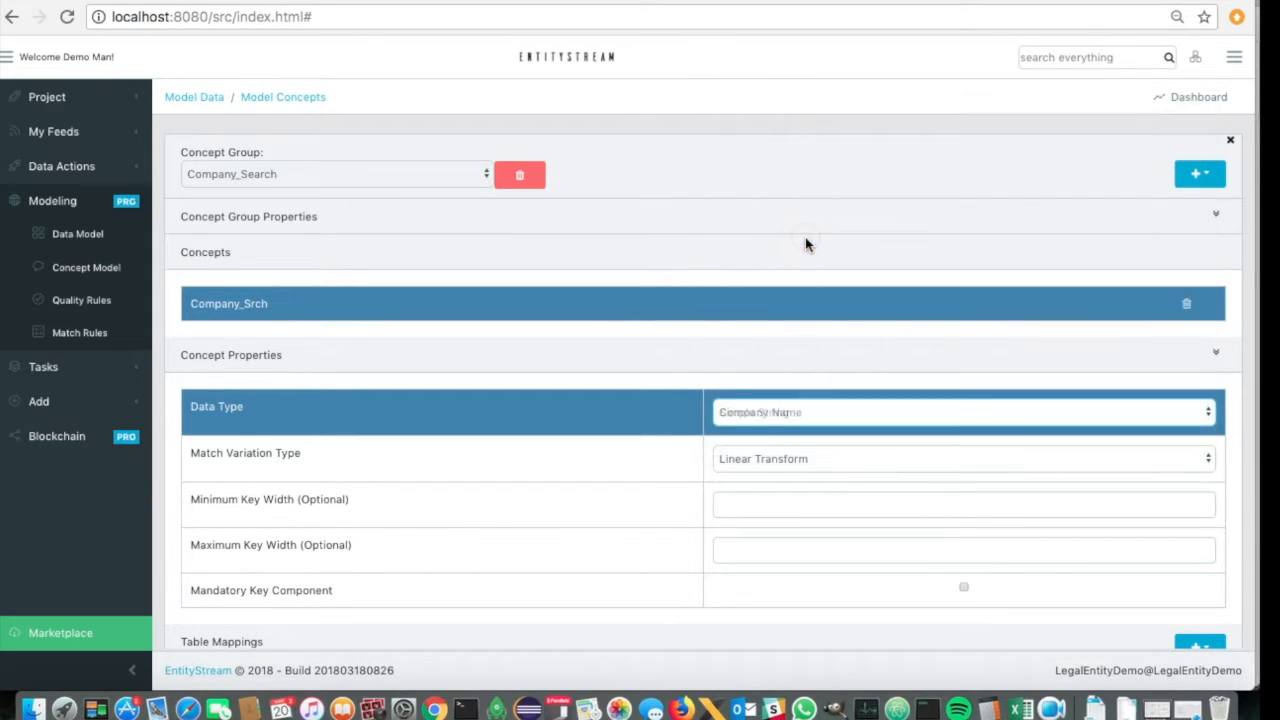
{"action": "scroll", "coordinate": [1138, 540], "scroll_direction": "down", "scroll_amount": 2}
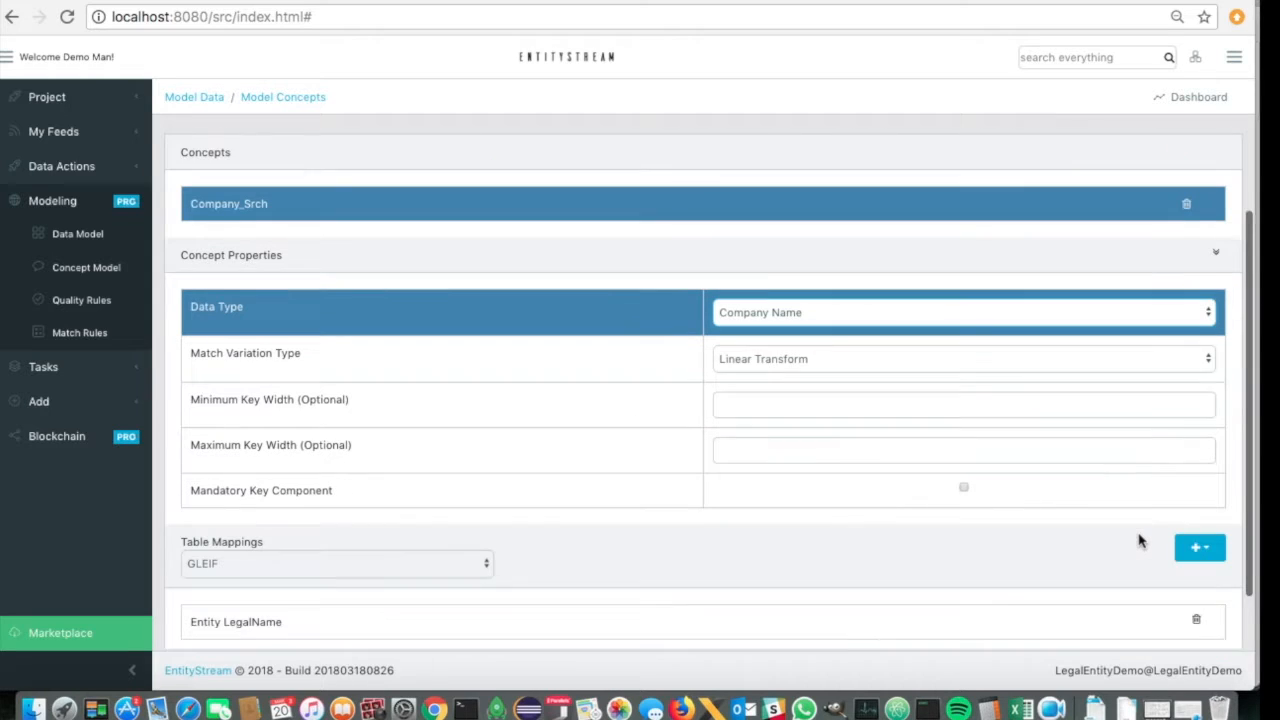
{"action": "scroll", "coordinate": [1120, 490], "scroll_direction": "down", "scroll_amount": 1}
{"action": "left_click", "coordinate": [1196, 612]}
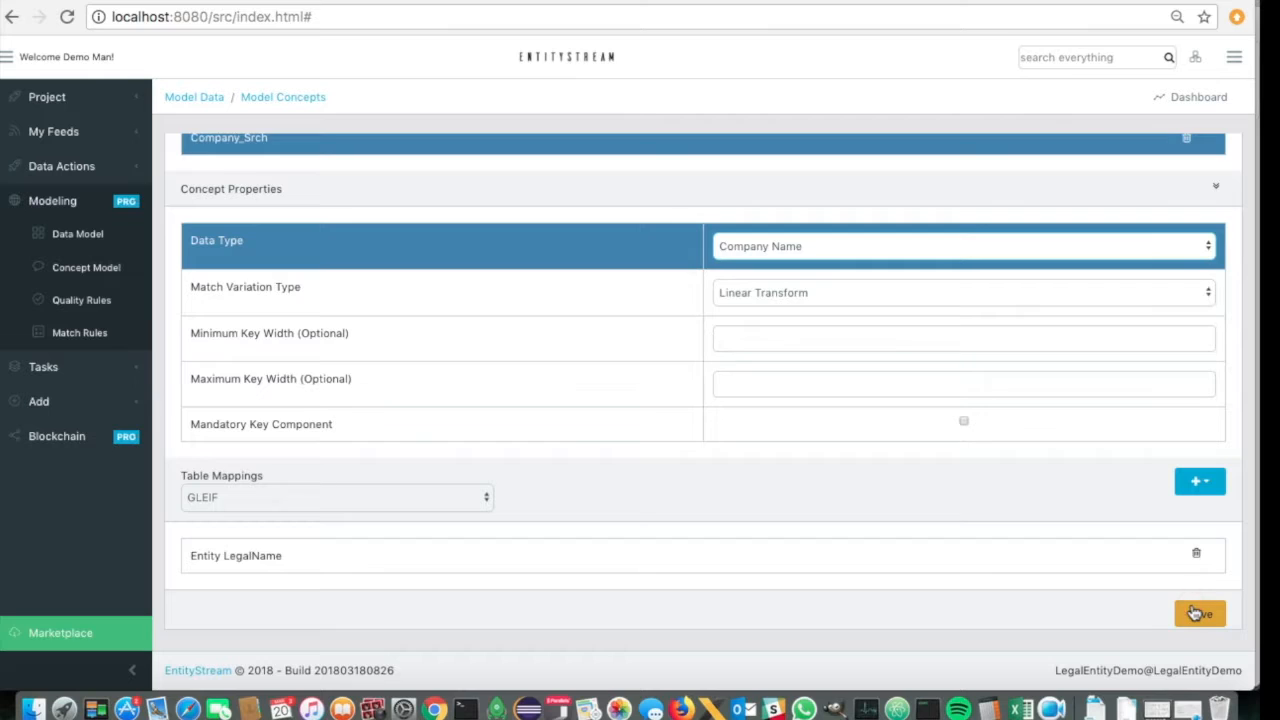
- Add a new concept group named Company_Name
{"action": "left_click", "coordinate": [1208, 173]}
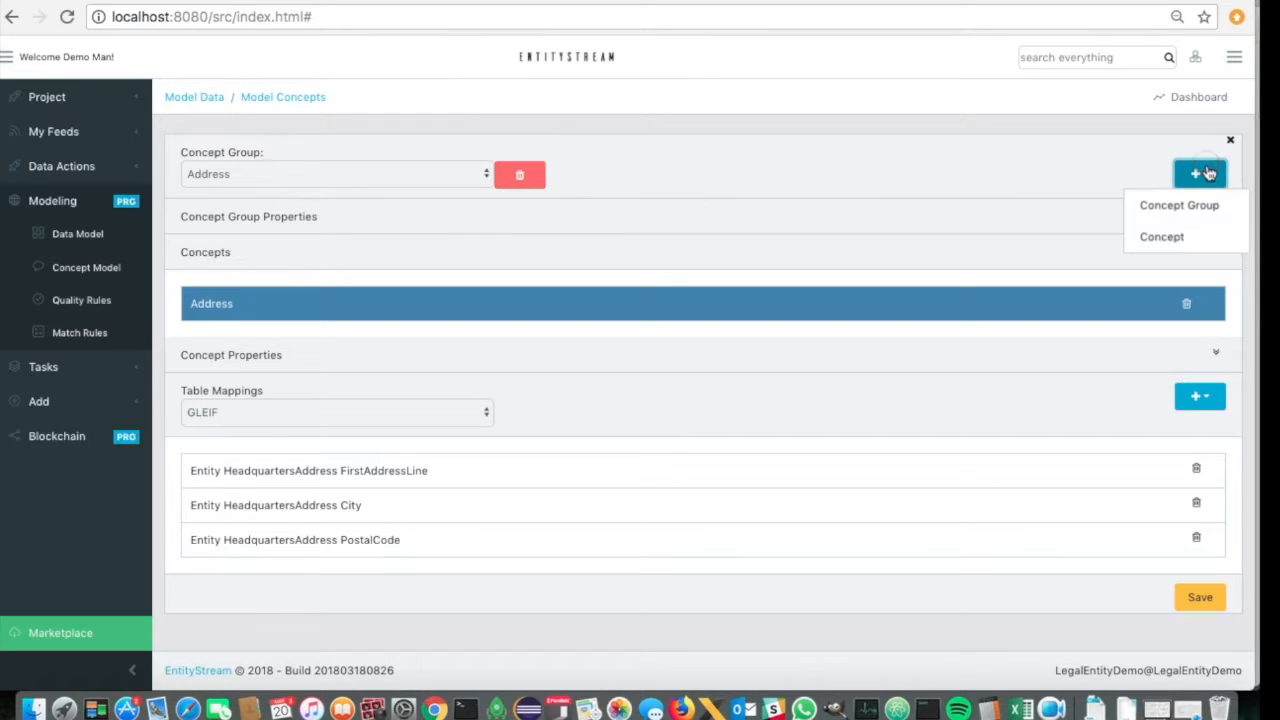
{"action": "left_click", "coordinate": [1165, 206]}
{"action": "left_click", "coordinate": [641, 134]}
{"action": "type", "text": "Company_Name"}
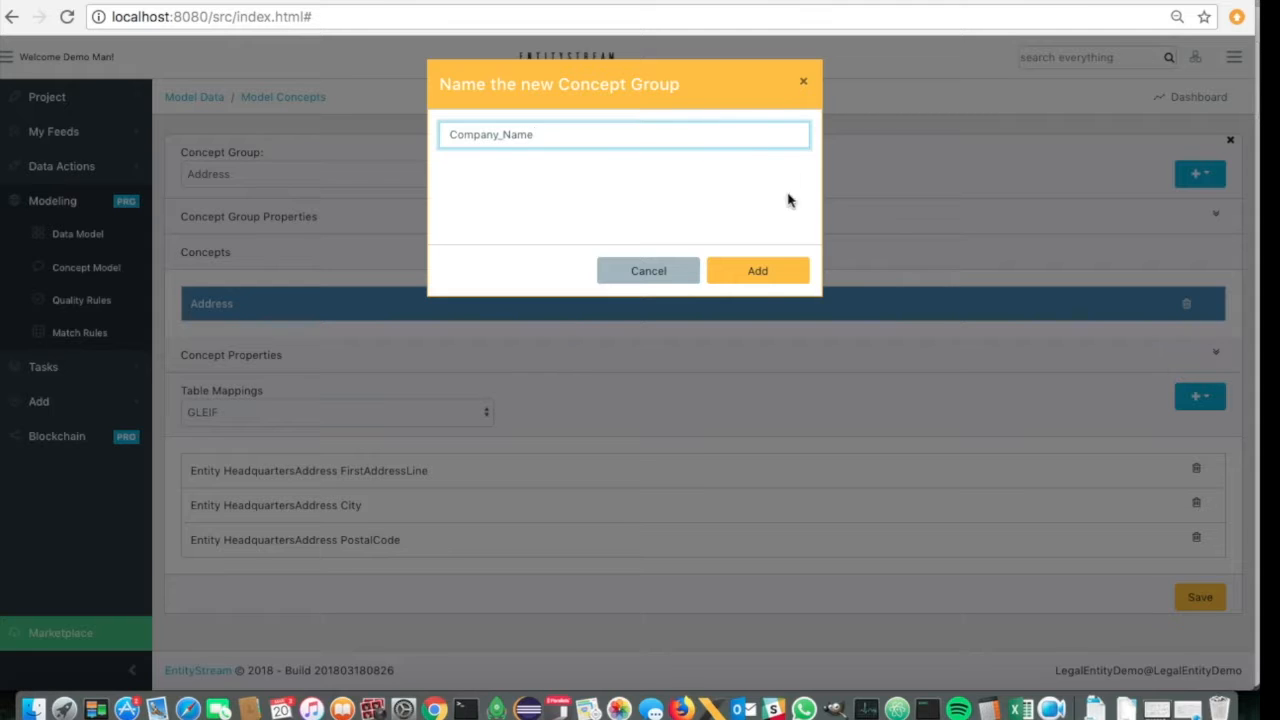
{"action": "left_click", "coordinate": [758, 273]}
- Add a concept to the Company_Name group and name it Company_Name
{"action": "left_click", "coordinate": [1193, 176]}
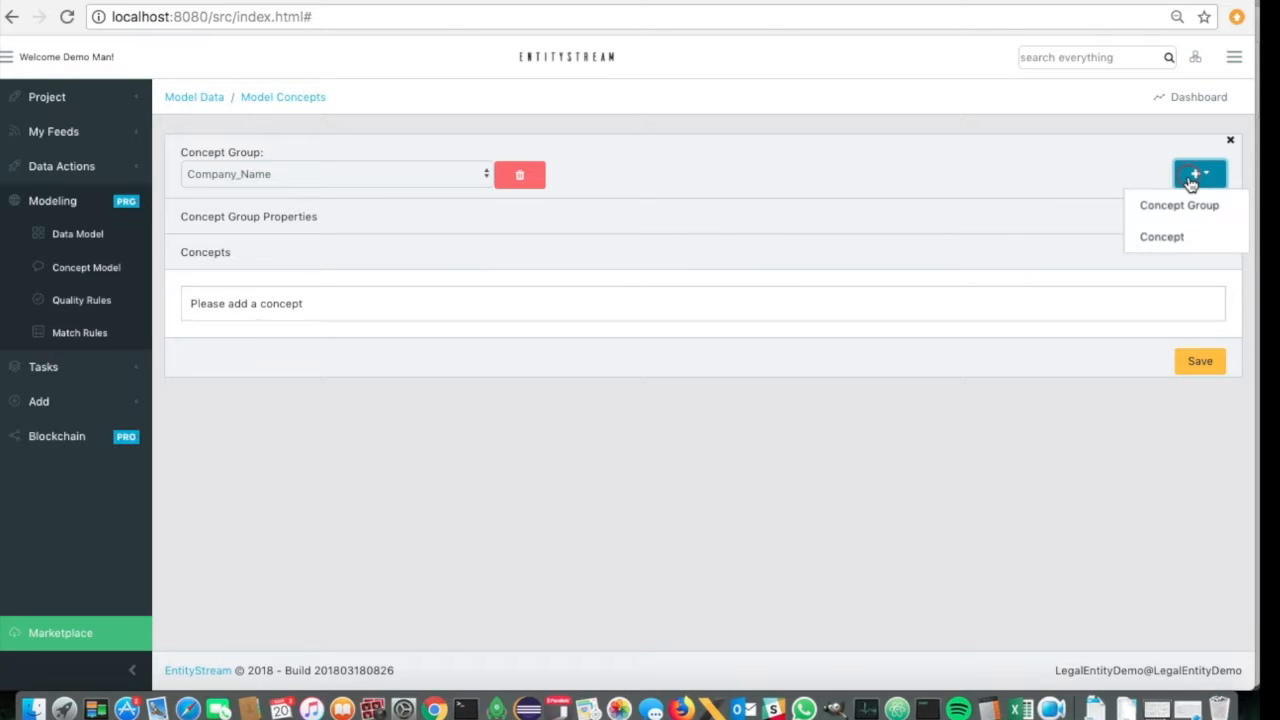
{"action": "left_click", "coordinate": [1170, 233]}
{"action": "left_click", "coordinate": [510, 305]}
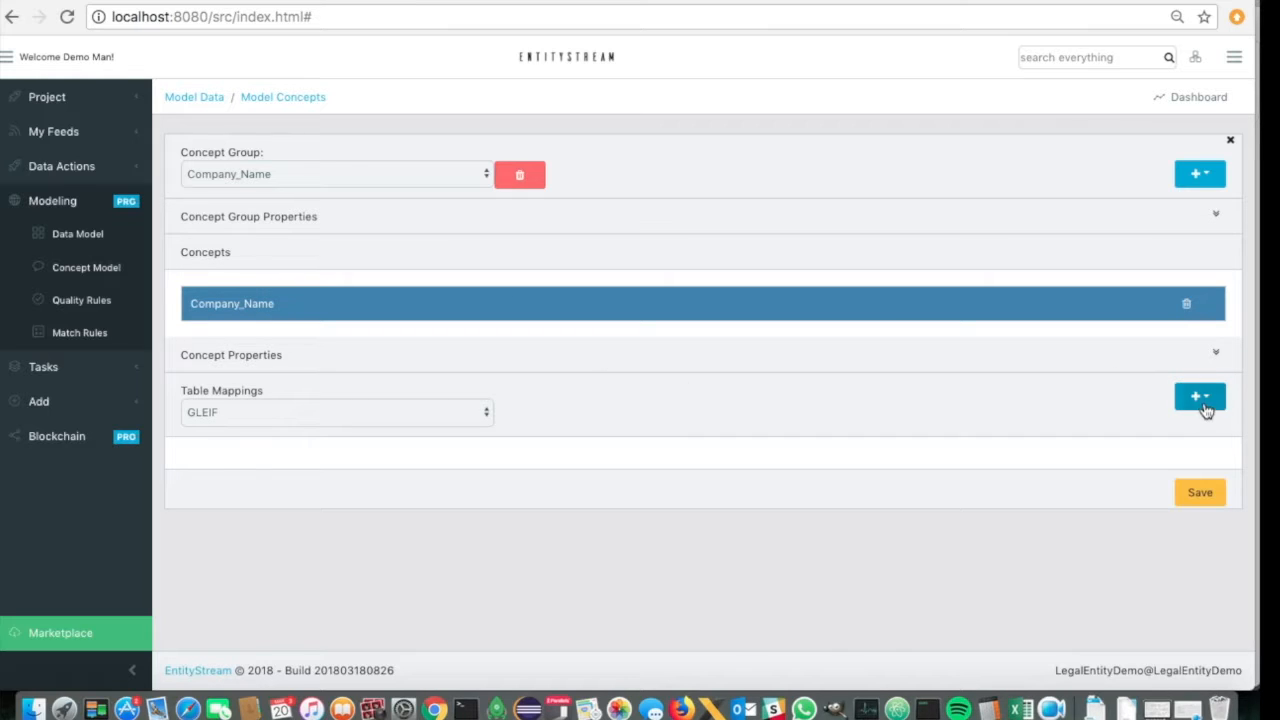
- Set the Company_Name concept's data type to Company Name and its minimum key width to 2
{"action": "left_click", "coordinate": [1215, 352]}
{"action": "left_click", "coordinate": [1008, 418]}
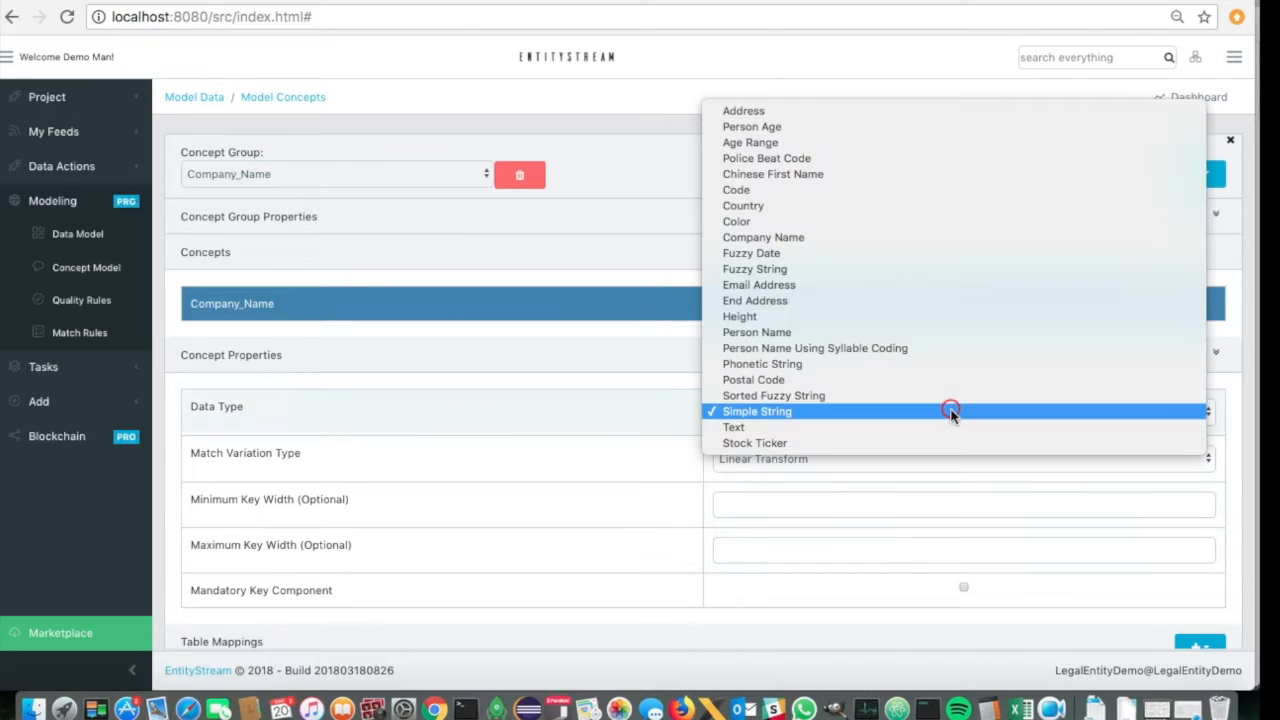
{"action": "left_click", "coordinate": [771, 238]}
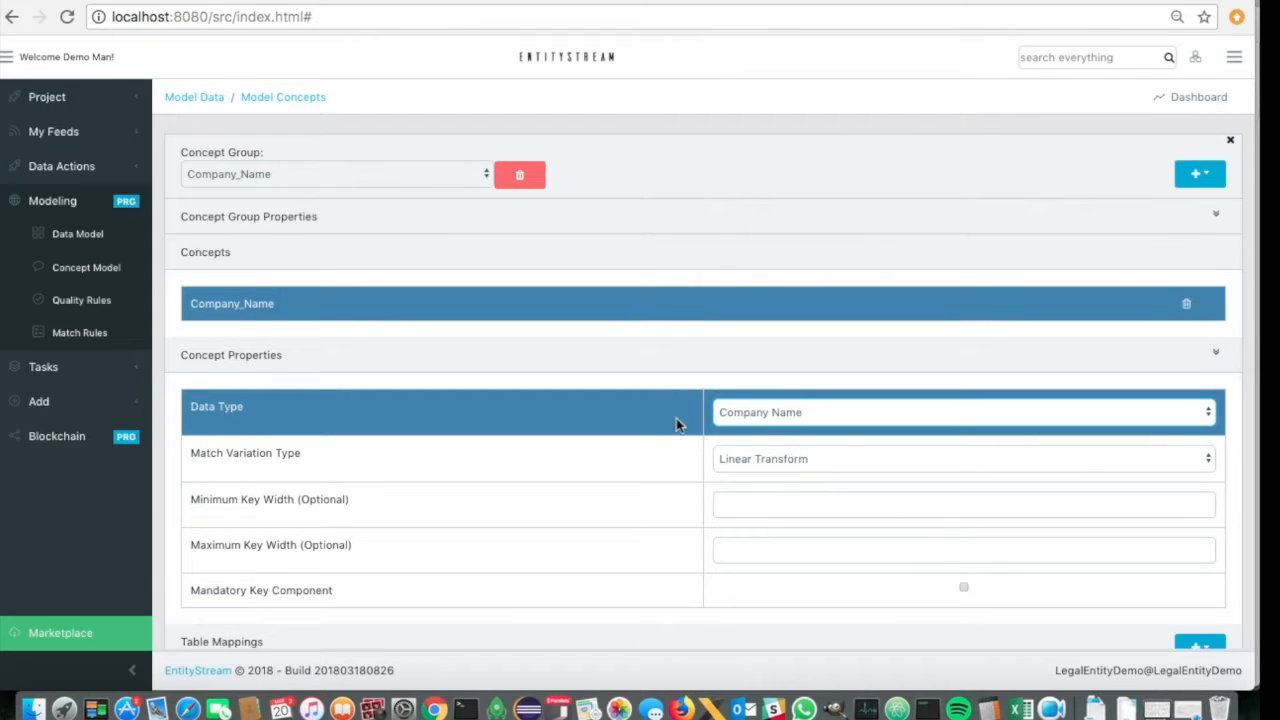
{"action": "scroll", "coordinate": [709, 362], "scroll_direction": "down", "scroll_amount": 3}
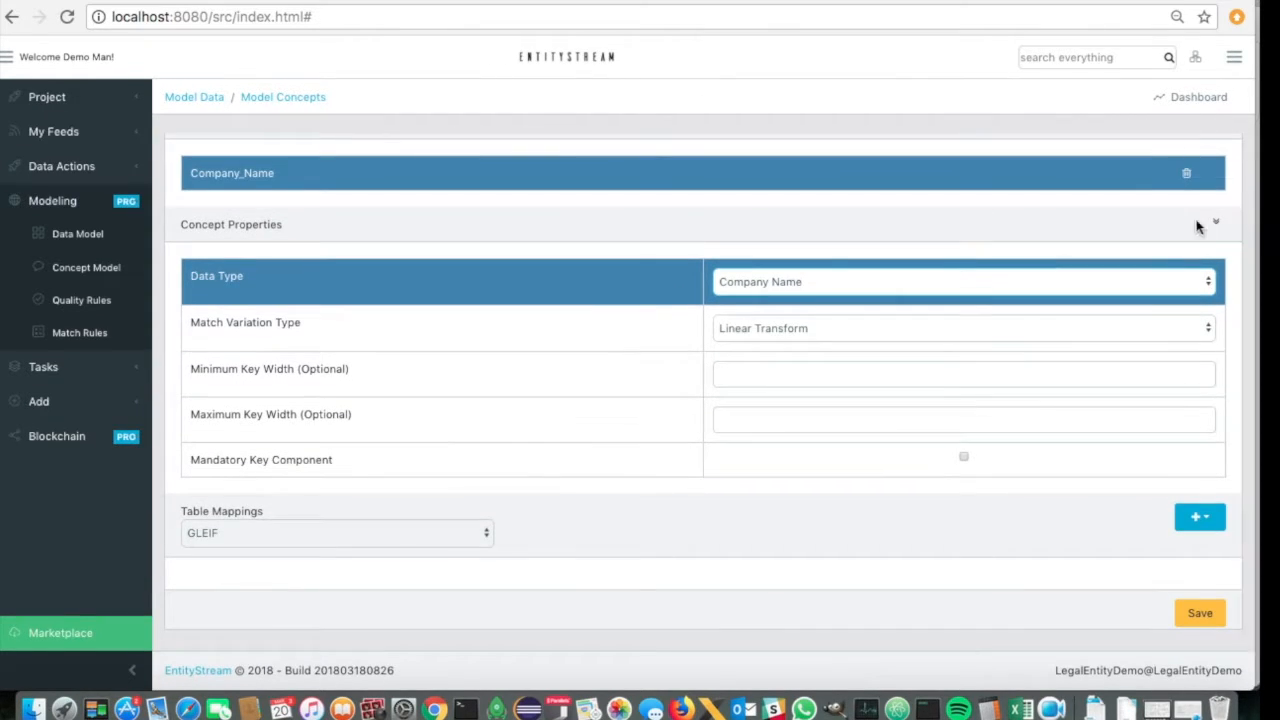
{"action": "left_click", "coordinate": [748, 377]}
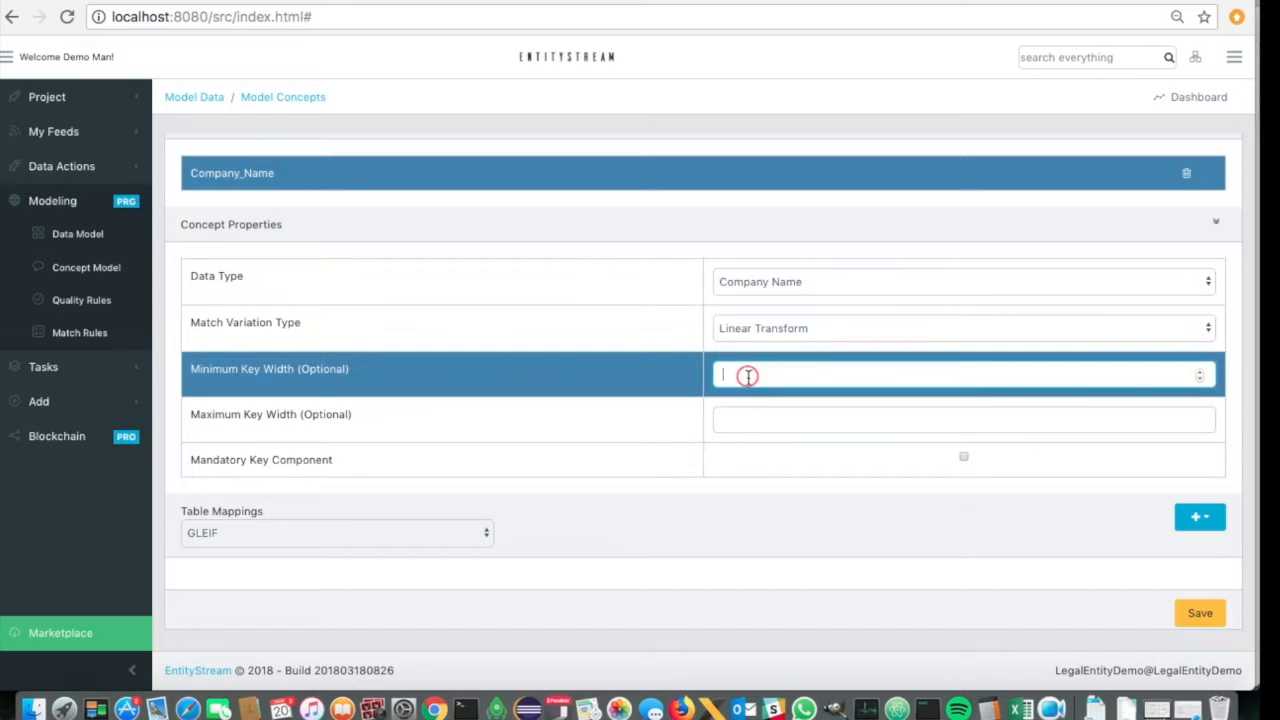
{"action": "type", "text": "2"}
{"action": "left_click", "coordinate": [741, 413]}
{"action": "left_click", "coordinate": [760, 379]}
{"action": "left_click", "coordinate": [1216, 222]}
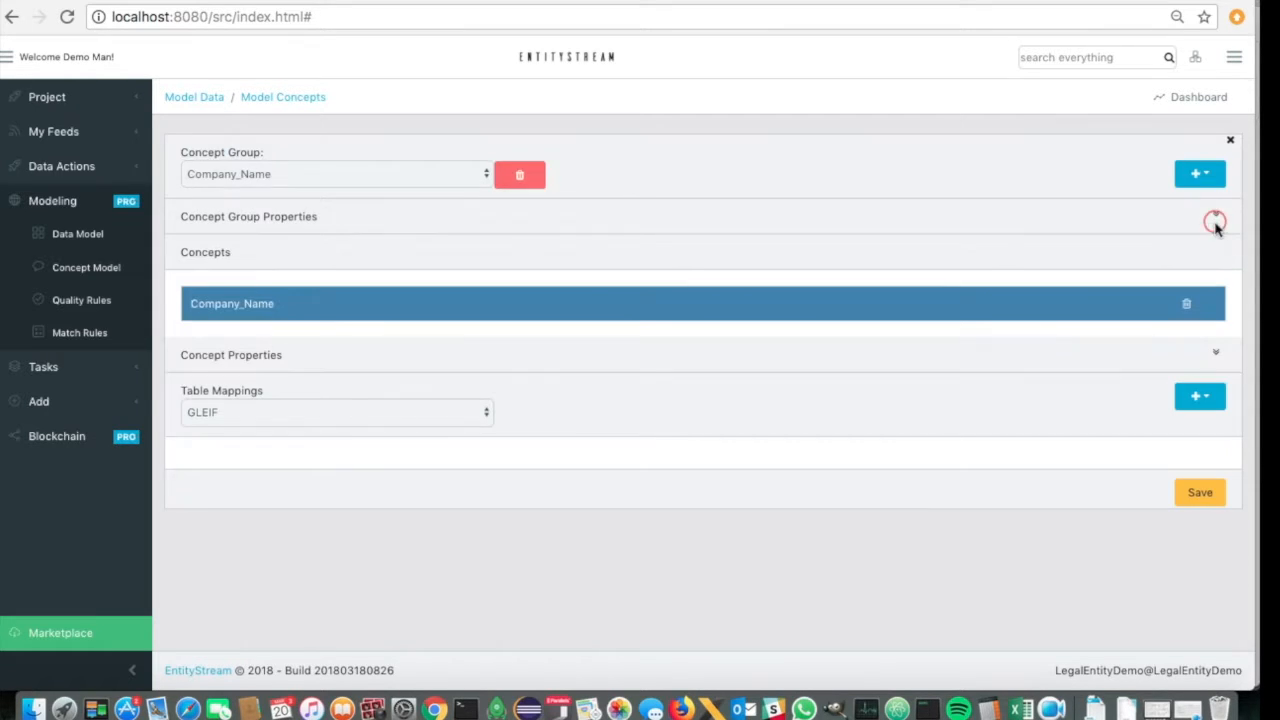
- Map the Company_Name concept to GLEIF's Entity LegalName column
{"action": "left_click", "coordinate": [1198, 398]}
{"action": "scroll", "coordinate": [1023, 366], "scroll_direction": "down", "scroll_amount": 2}
{"action": "scroll", "coordinate": [1023, 366], "scroll_direction": "down", "scroll_amount": 8}
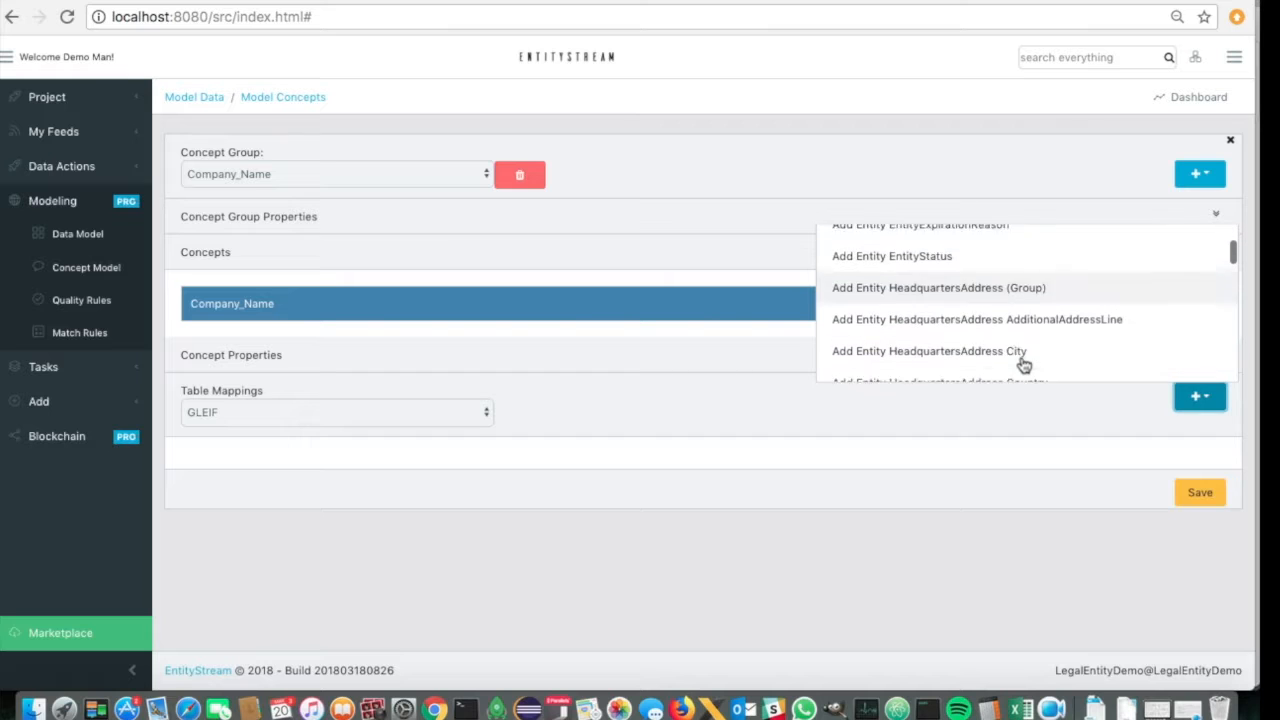
{"action": "scroll", "coordinate": [1023, 366], "scroll_direction": "down", "scroll_amount": 9}
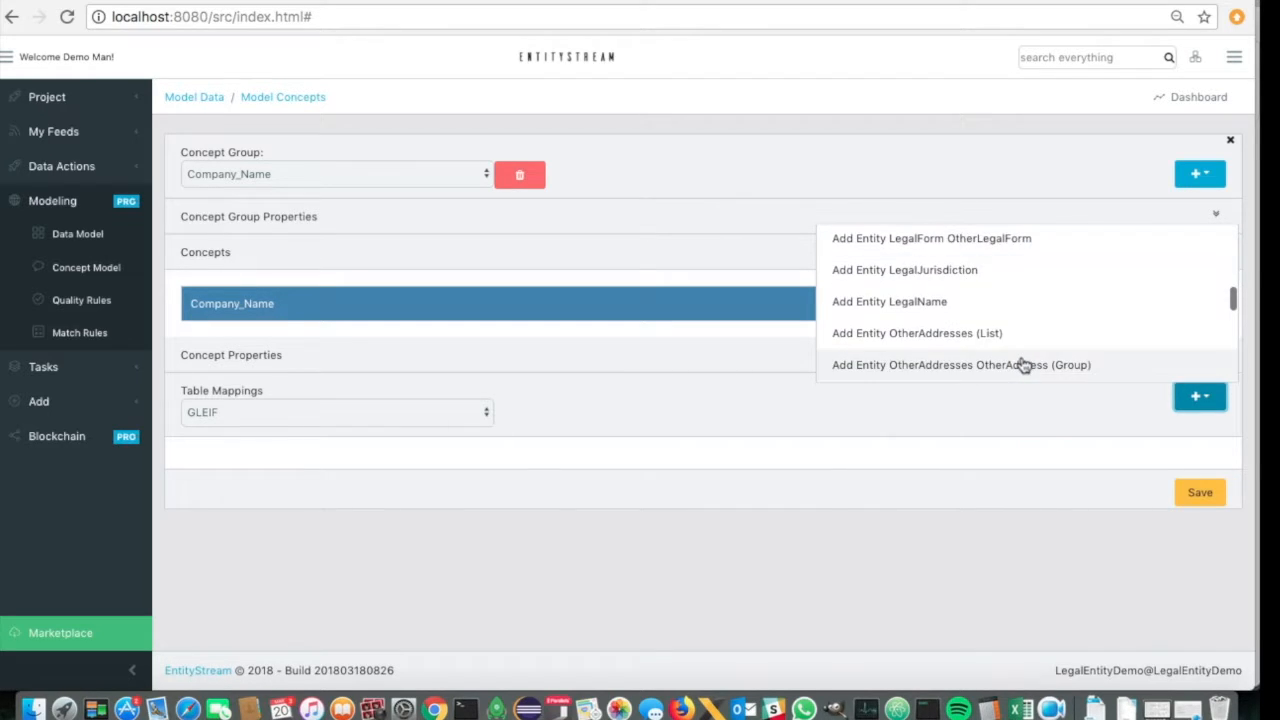
{"action": "left_click", "coordinate": [916, 301]}
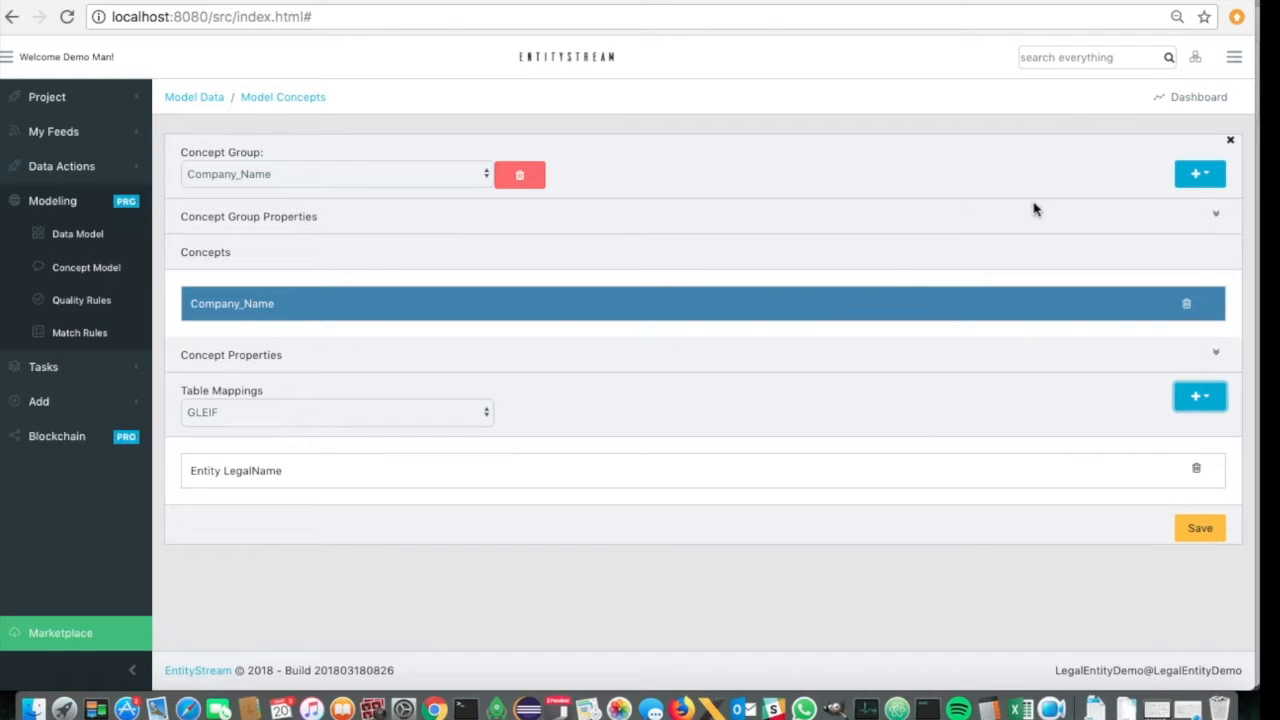
- Add a second concept to the Company_Name group and name it Country
{"action": "left_click", "coordinate": [1192, 178]}
{"action": "left_click", "coordinate": [1165, 240]}
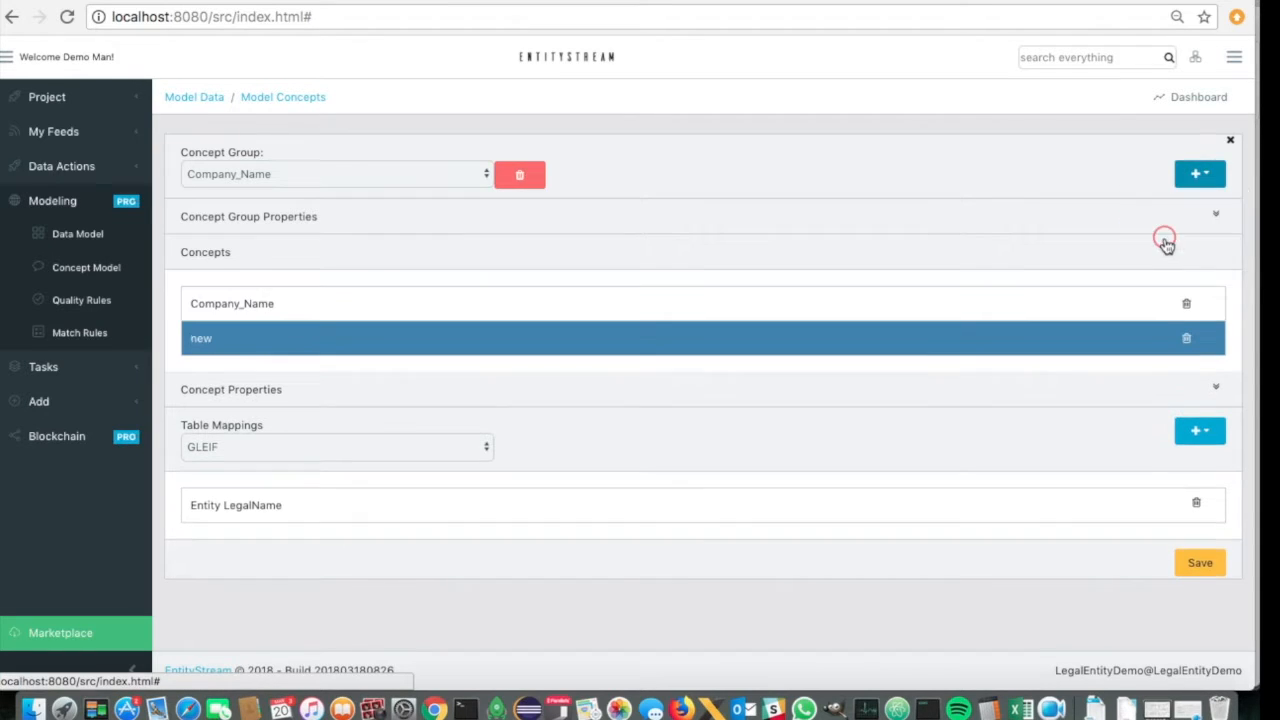
{"action": "left_click", "coordinate": [445, 345]}
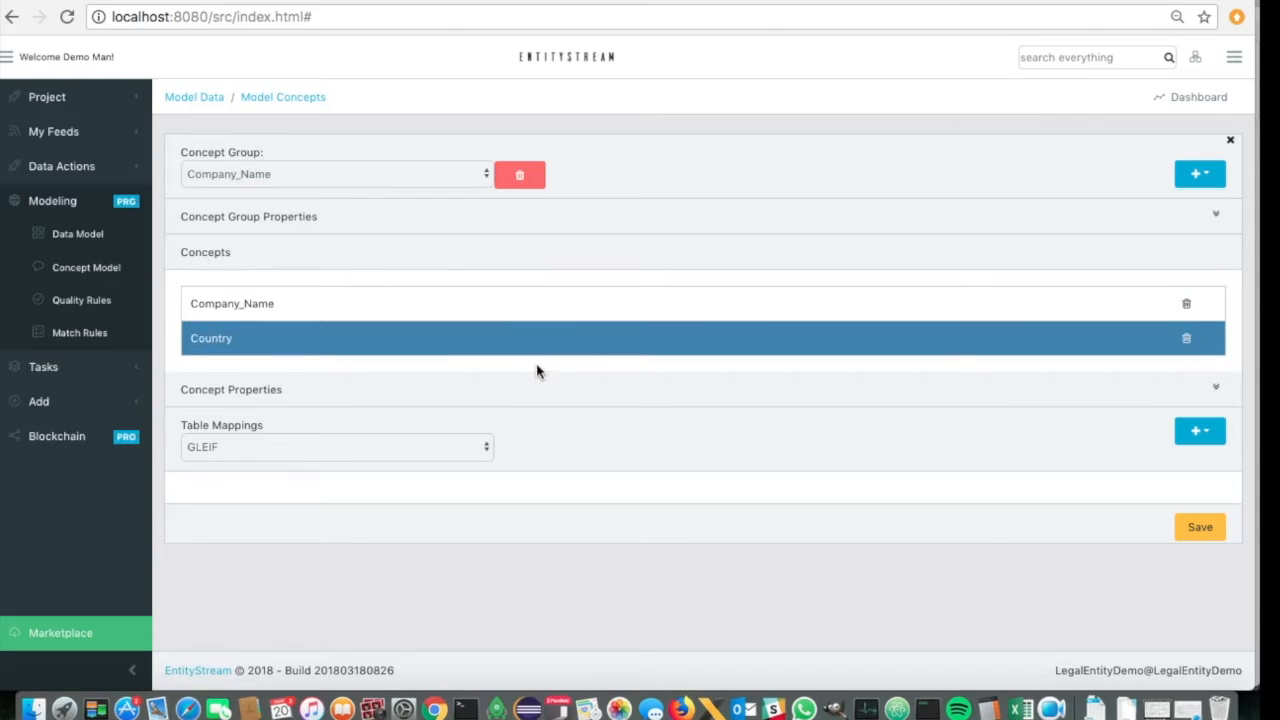
- Set the Country concept's data type to Country and both its minimum and maximum key width to 1
{"action": "left_click", "coordinate": [1216, 388]}
{"action": "left_click", "coordinate": [797, 449]}
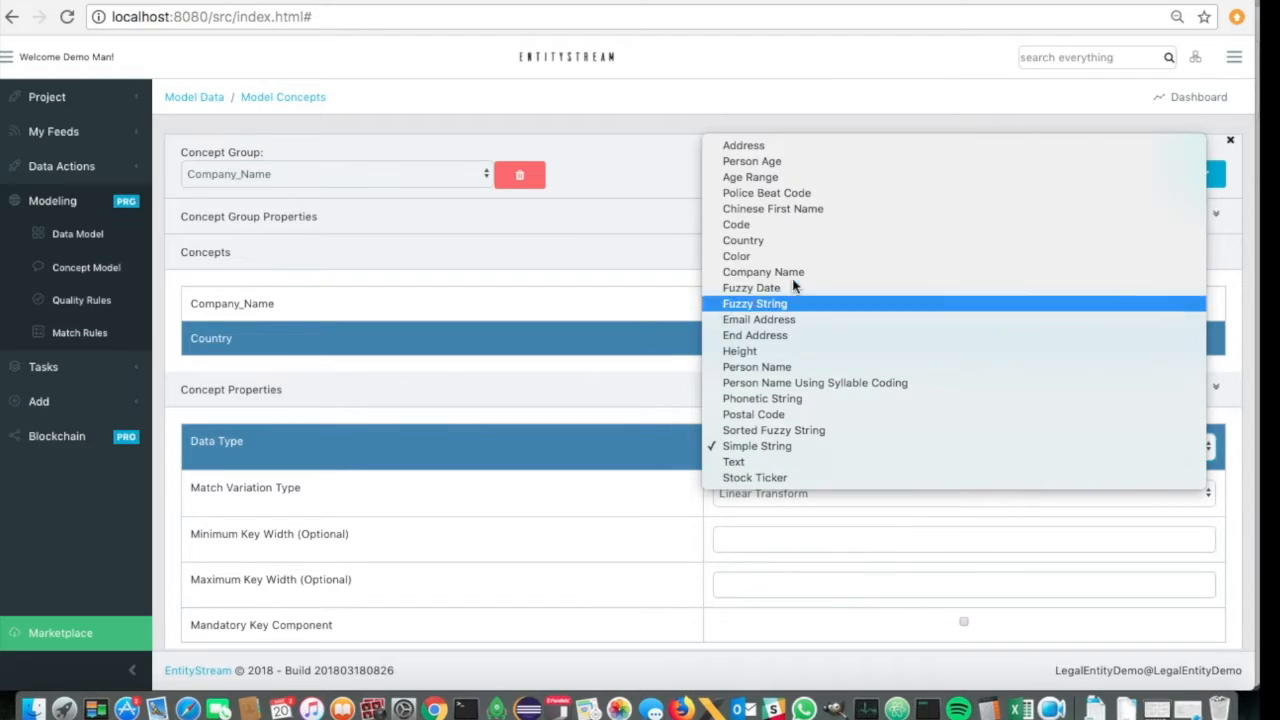
{"action": "left_click", "coordinate": [767, 248]}
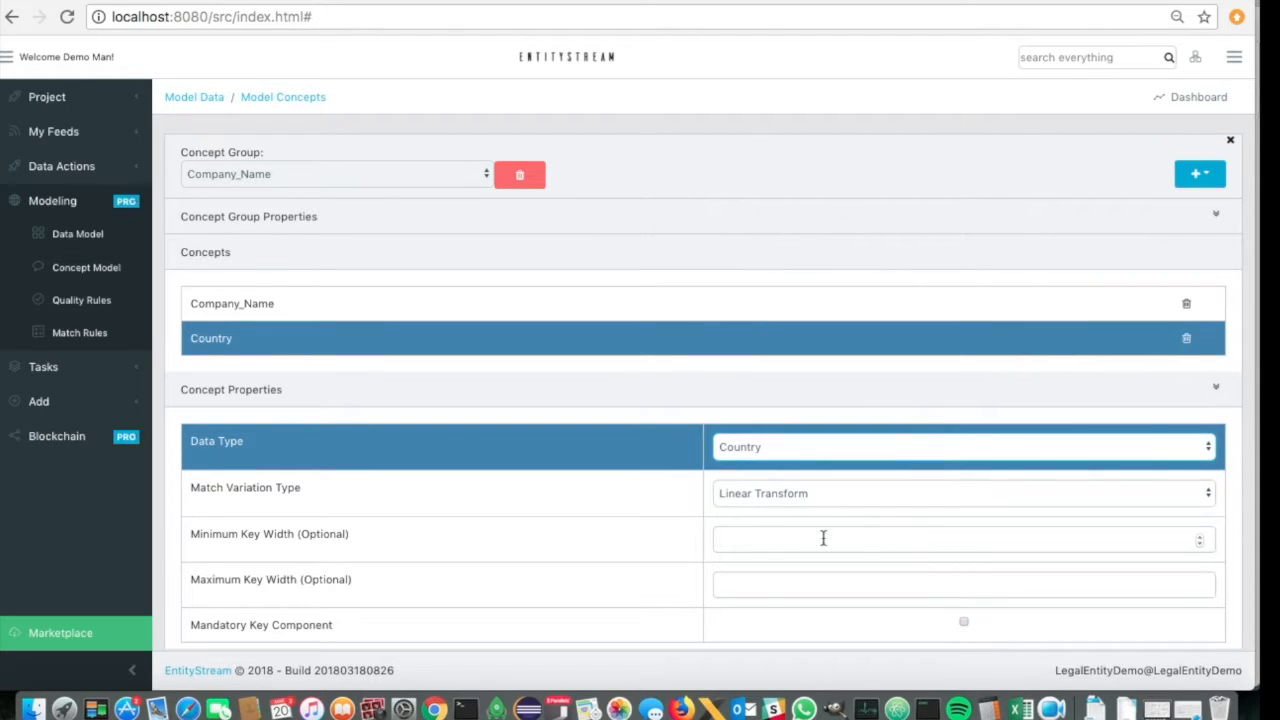
{"action": "left_click", "coordinate": [757, 549]}
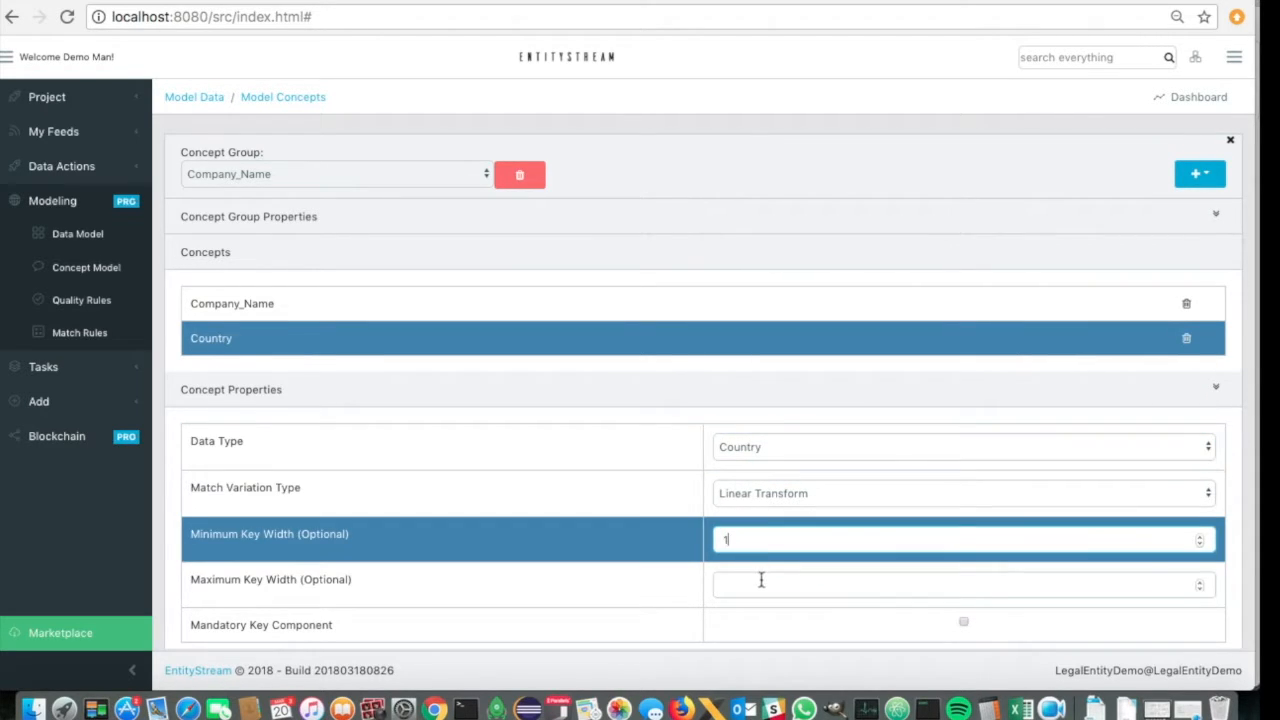
{"action": "left_click", "coordinate": [761, 582]}
{"action": "type", "text": "1"}
{"action": "left_click", "coordinate": [630, 457]}
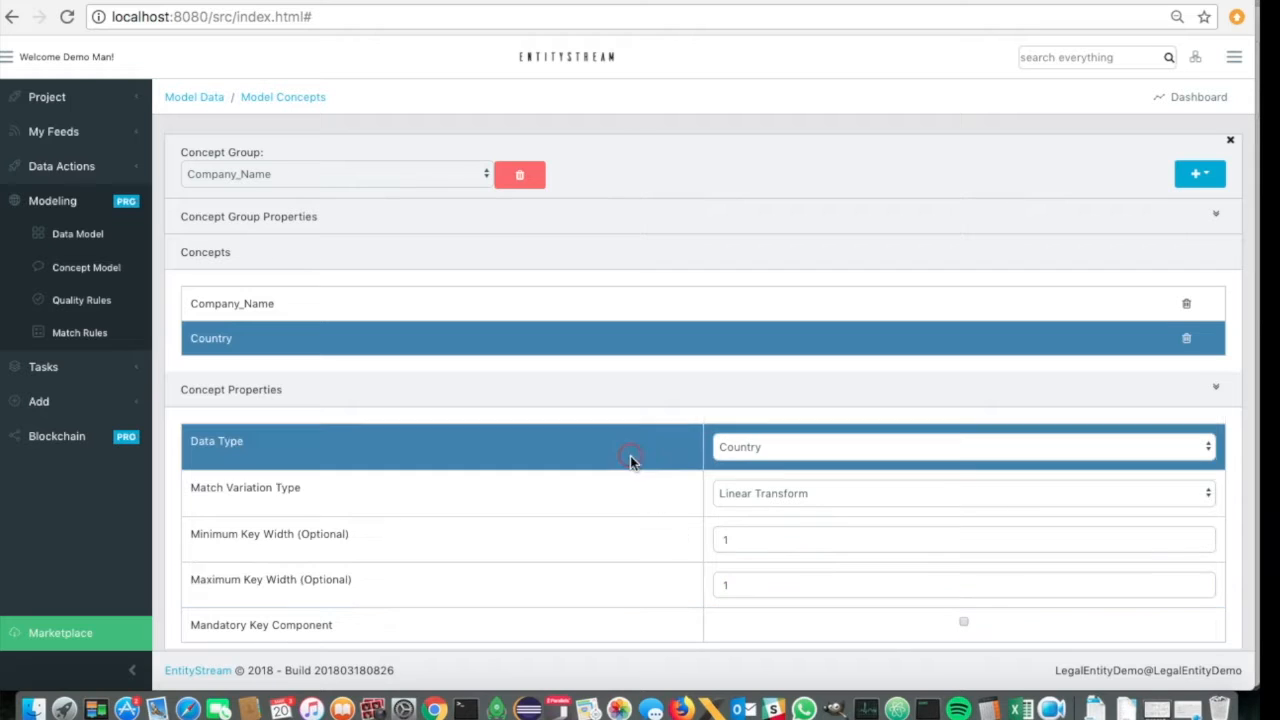
{"action": "left_click", "coordinate": [1216, 391]}
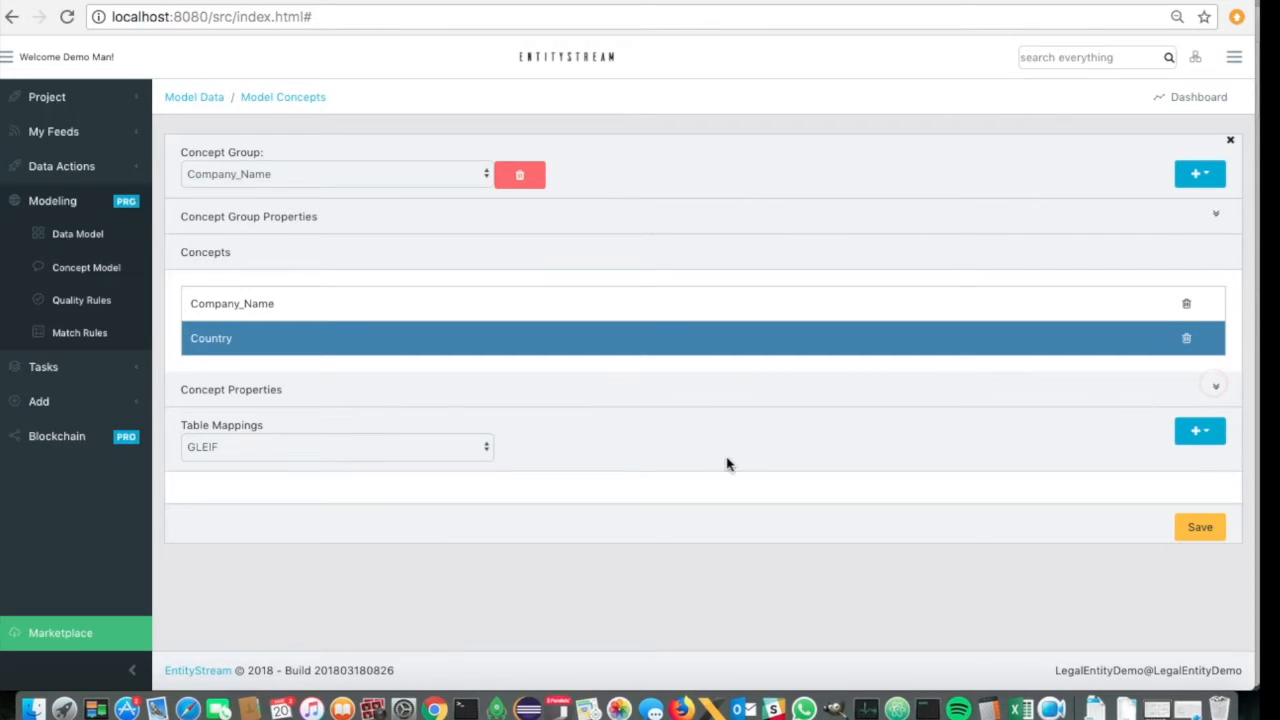
- Map the Country concept to GLEIF's Entity HeadquartersAddress Country column and save the concept model
{"action": "left_click", "coordinate": [1198, 434]}
{"action": "scroll", "coordinate": [1020, 400], "scroll_direction": "down", "scroll_amount": 4}
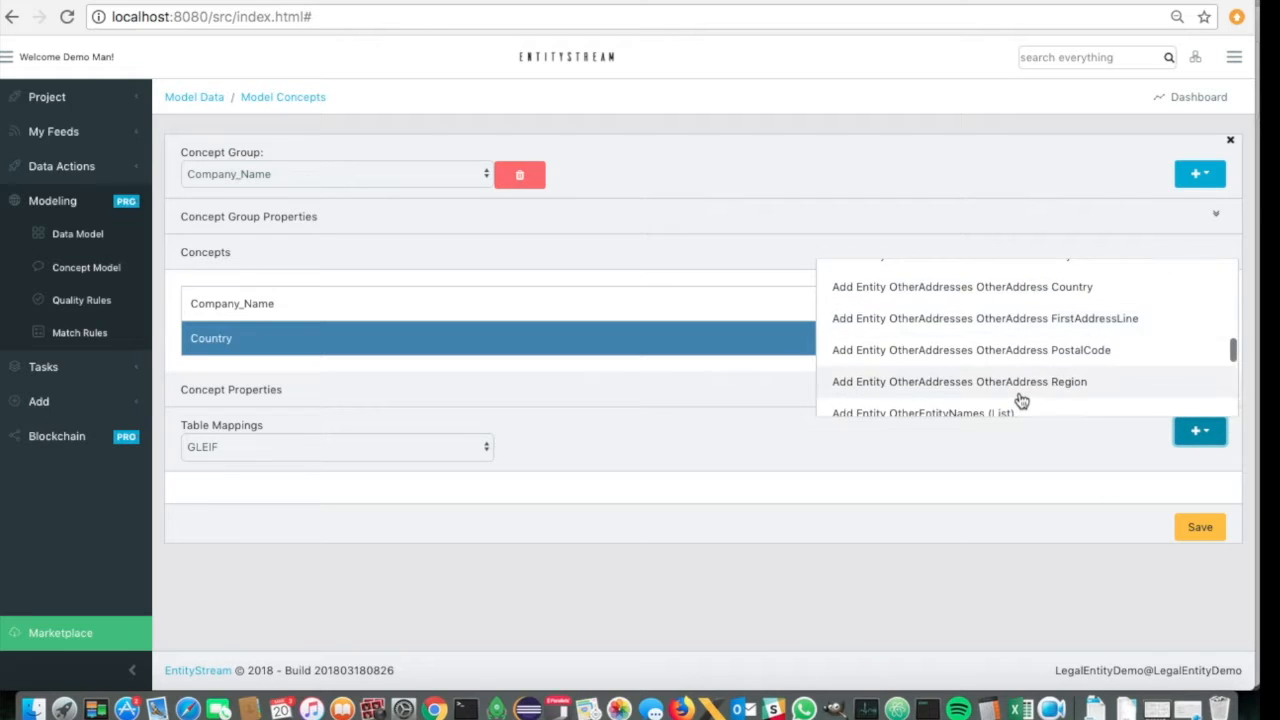
{"action": "scroll", "coordinate": [1020, 400], "scroll_direction": "down", "scroll_amount": 10}
{"action": "scroll", "coordinate": [1020, 400], "scroll_direction": "down", "scroll_amount": 10}
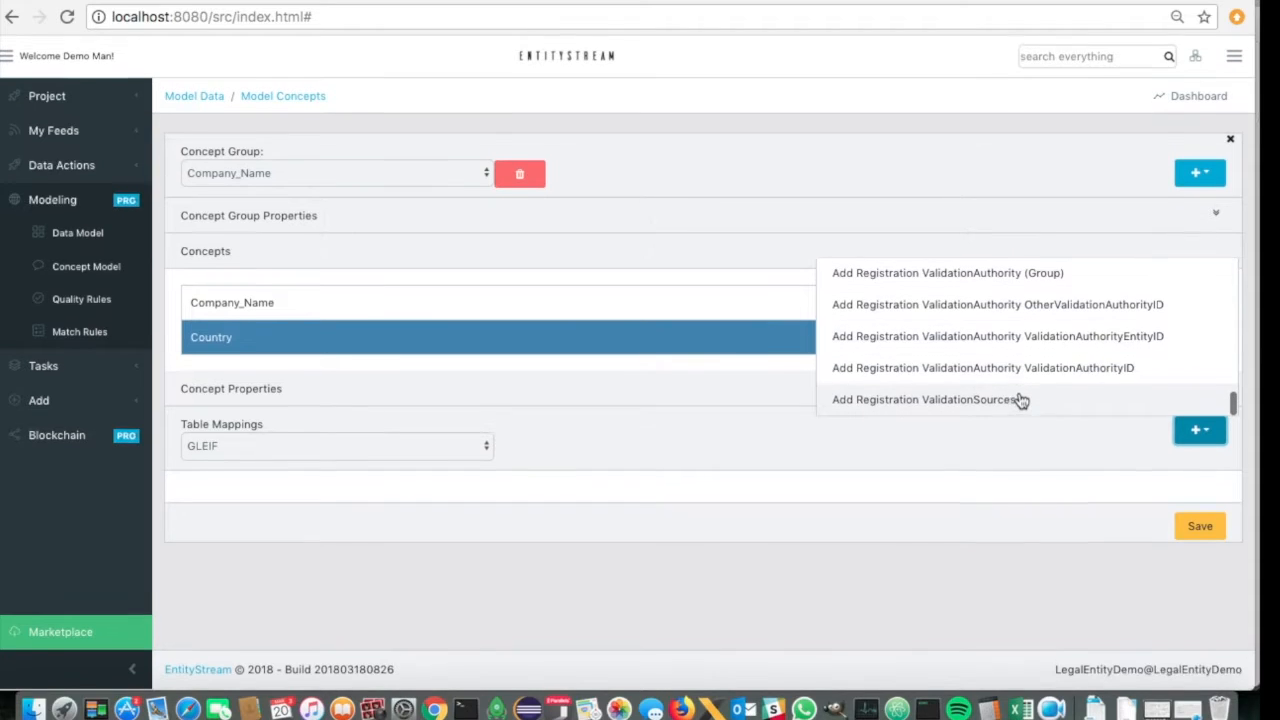
{"action": "scroll", "coordinate": [1020, 400], "scroll_direction": "up", "scroll_amount": 20}
{"action": "scroll", "coordinate": [1020, 400], "scroll_direction": "down", "scroll_amount": 1}
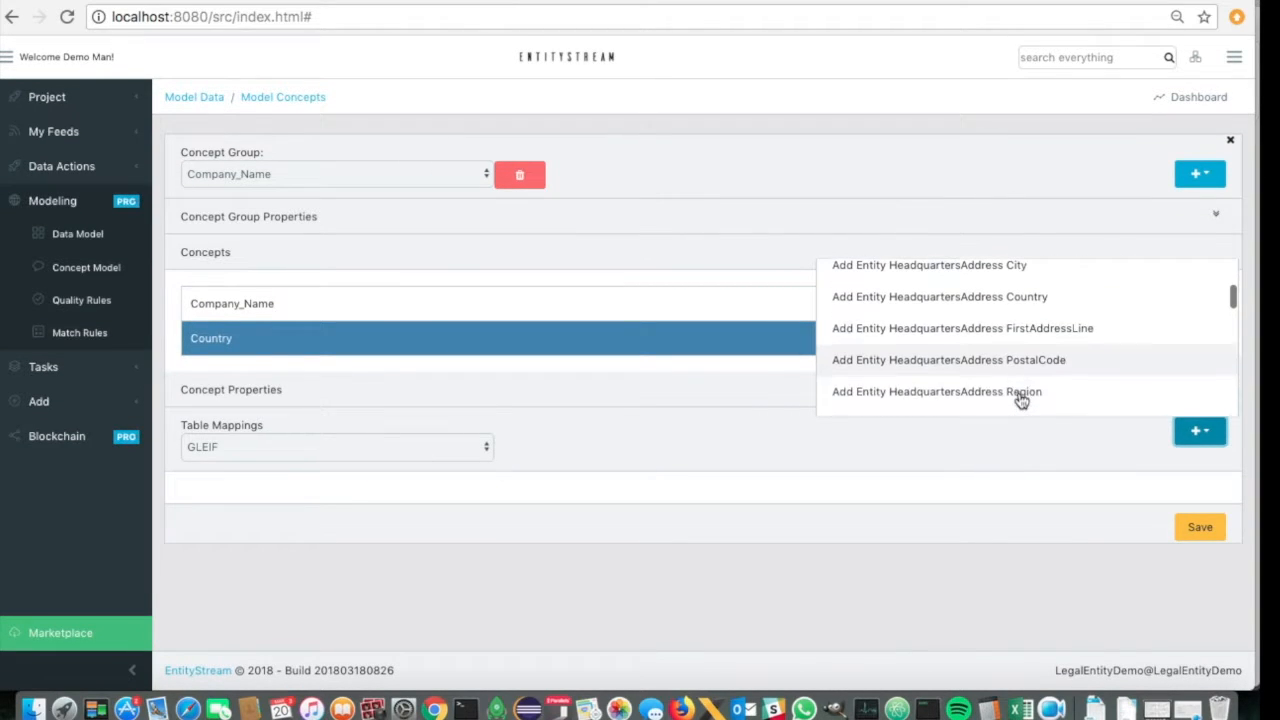
{"action": "left_click", "coordinate": [986, 304]}
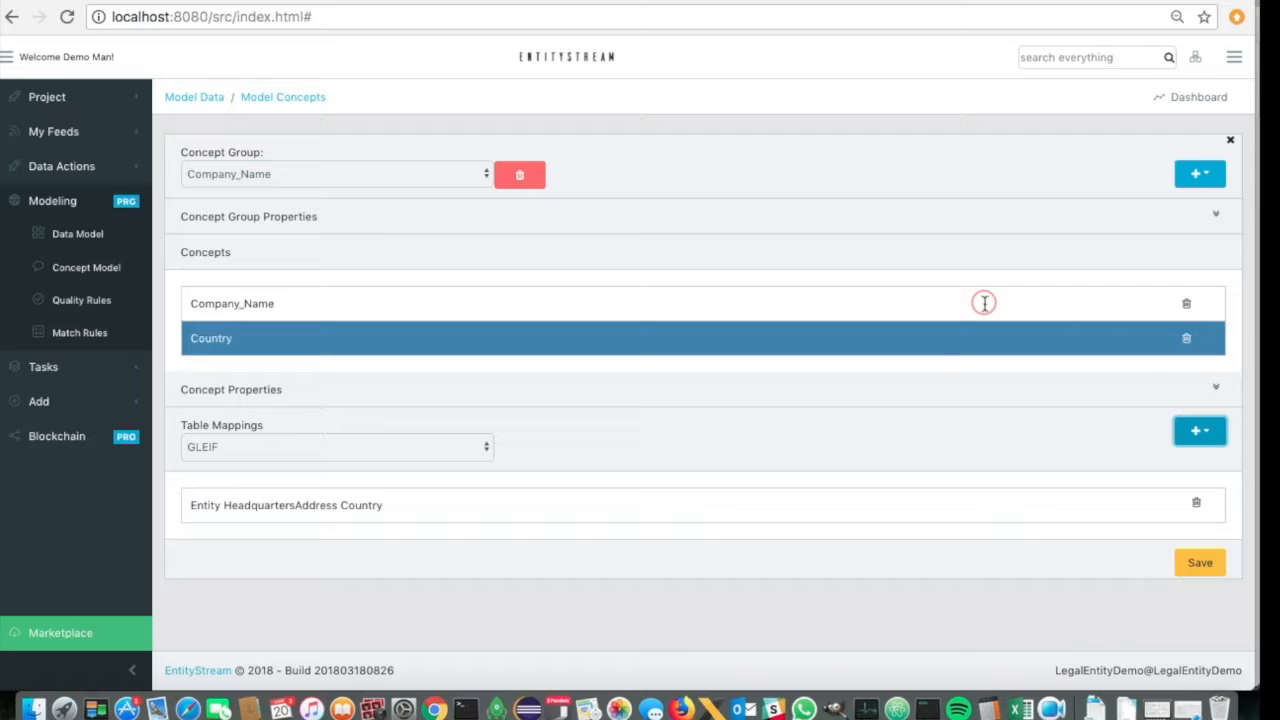
{"action": "left_click", "coordinate": [1218, 566]}
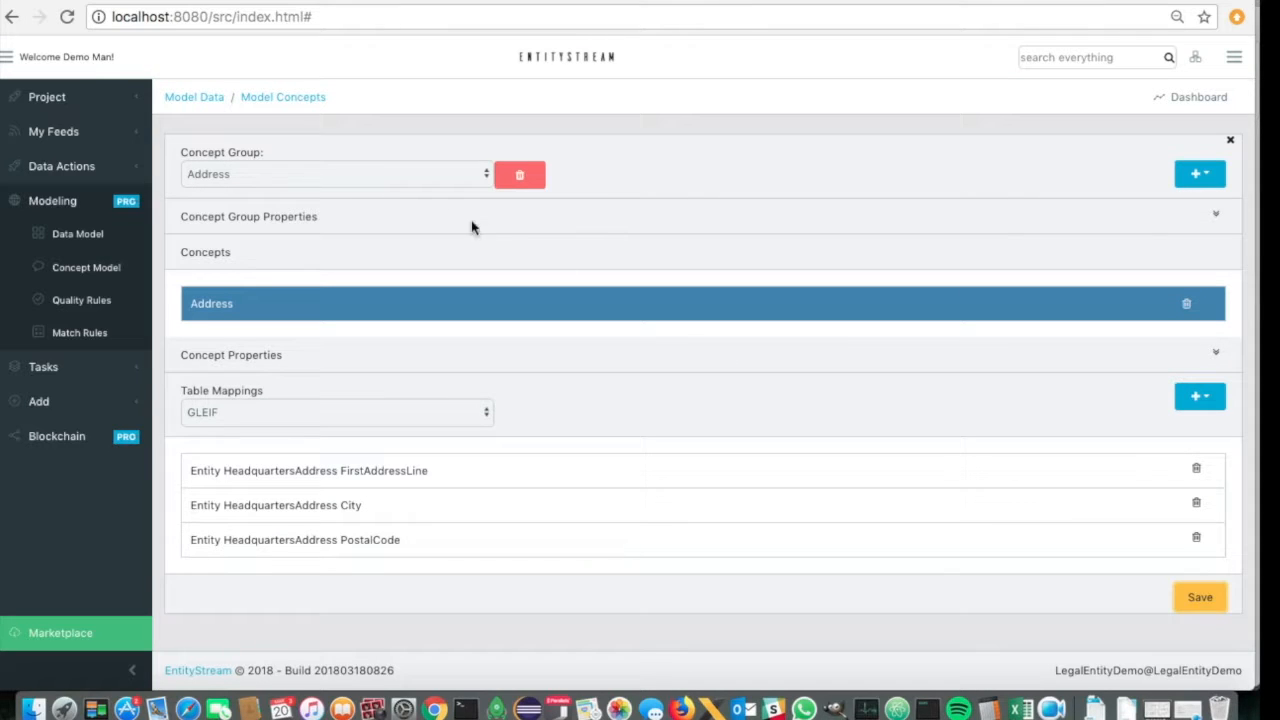
{"action": "left_click", "coordinate": [420, 176]}
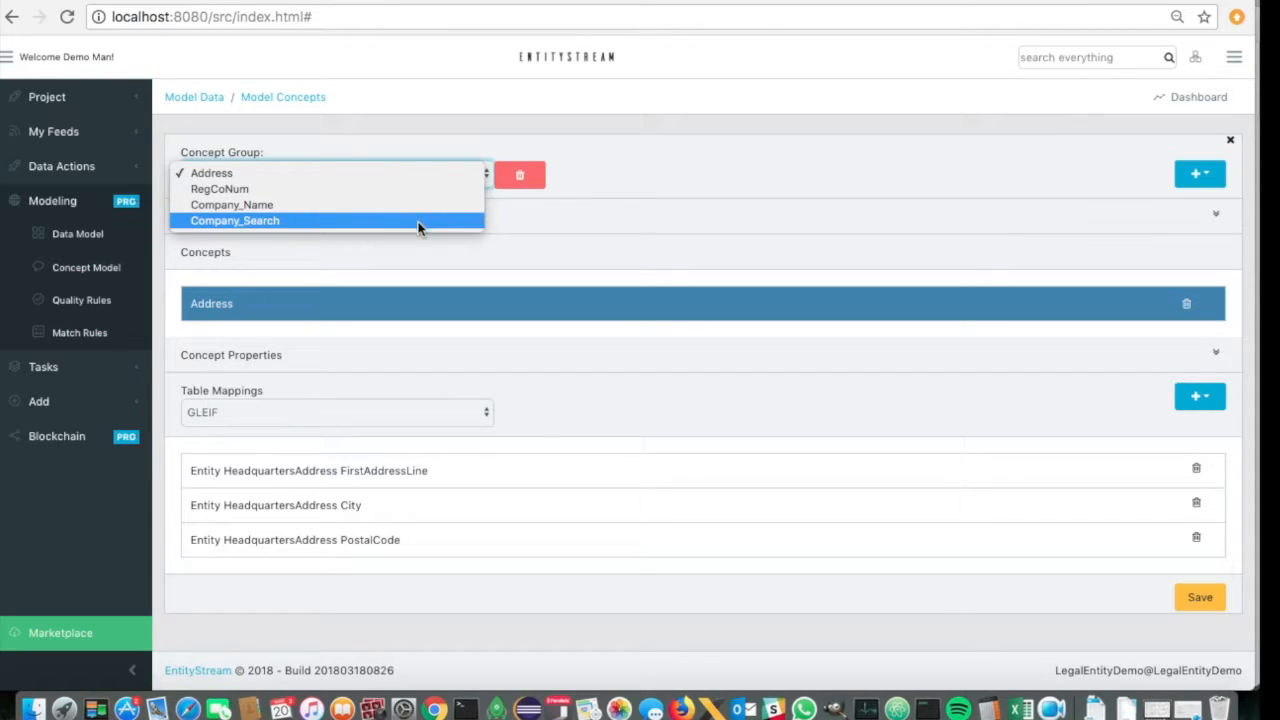
{"action": "left_click", "coordinate": [714, 188]}
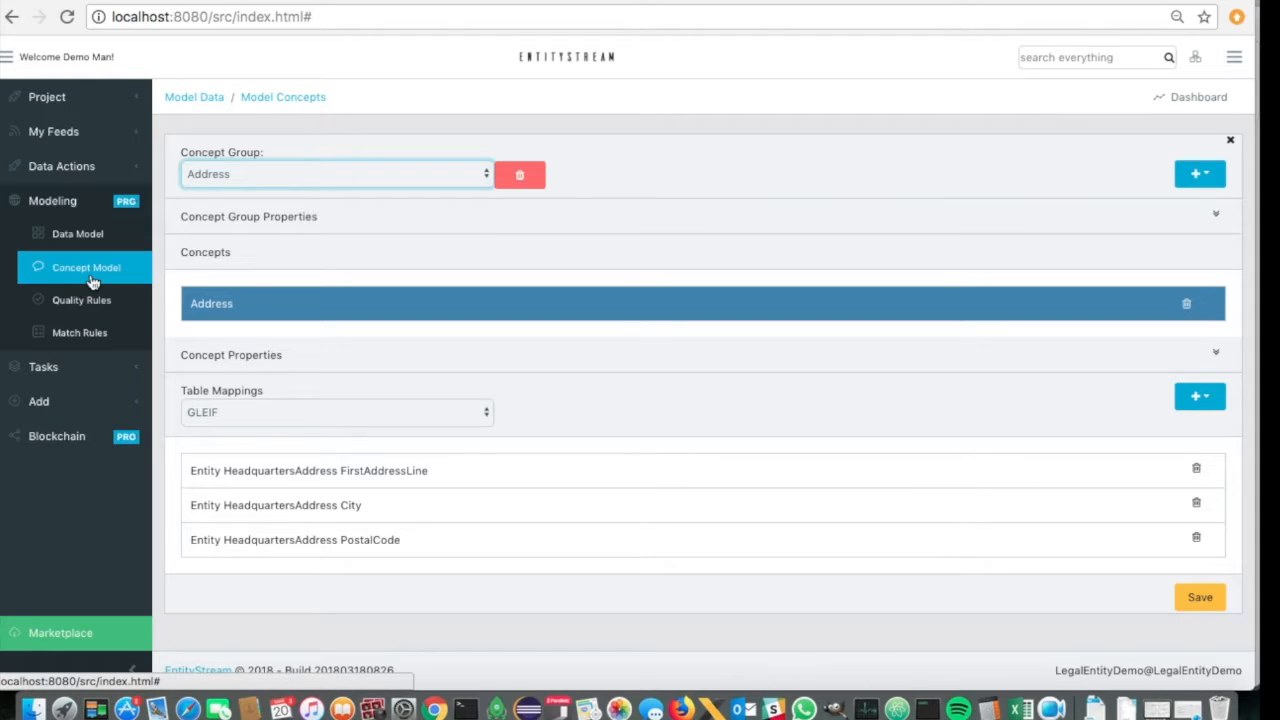
- Open the match rules and add an index named COM_IDX
{"action": "left_click", "coordinate": [90, 332]}
{"action": "left_click", "coordinate": [1201, 178]}
{"action": "left_click", "coordinate": [1166, 206]}
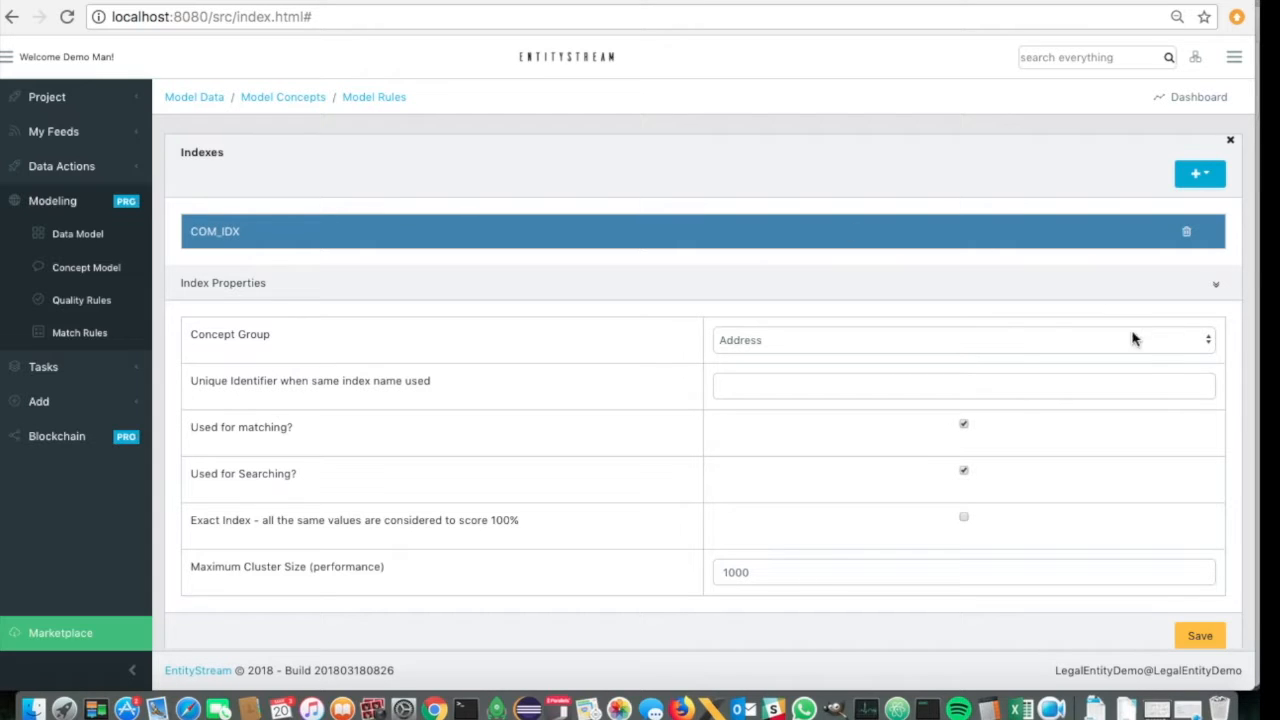
- Assign the Company_Name concept group to COM_IDX, turn off its use for searching, and save the index
{"action": "left_click", "coordinate": [1015, 340]}
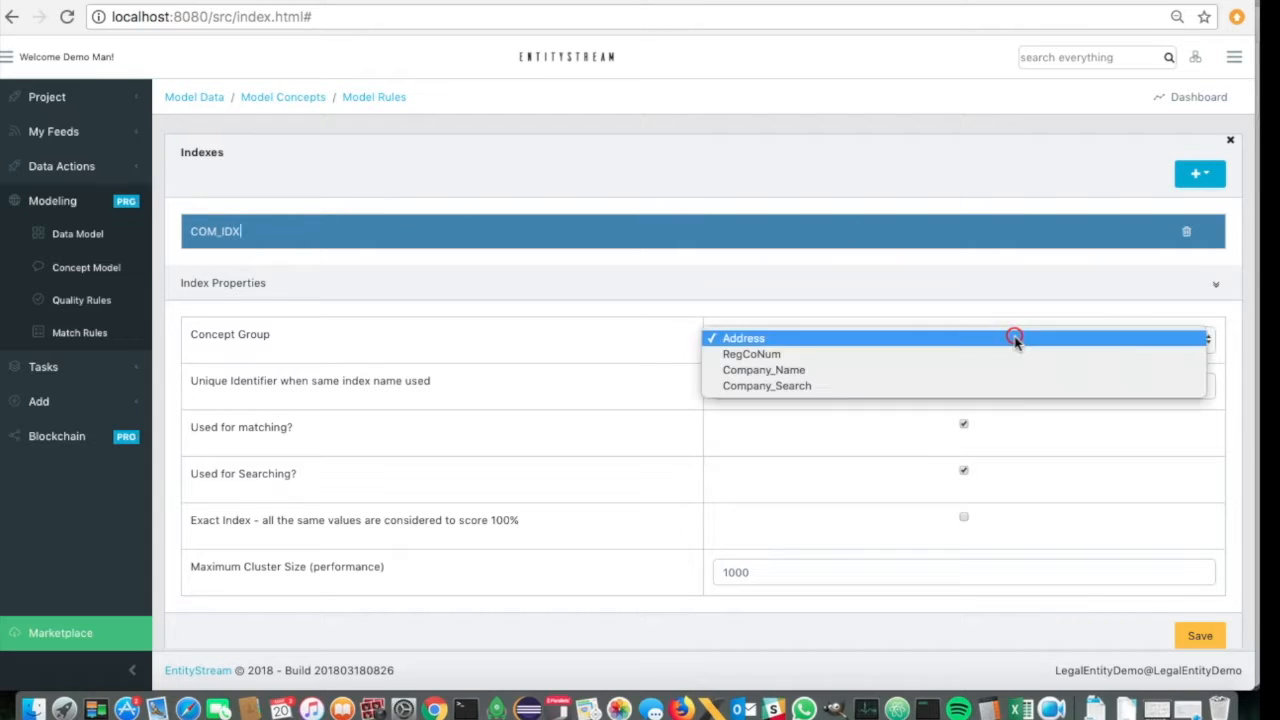
{"action": "left_click", "coordinate": [836, 375]}
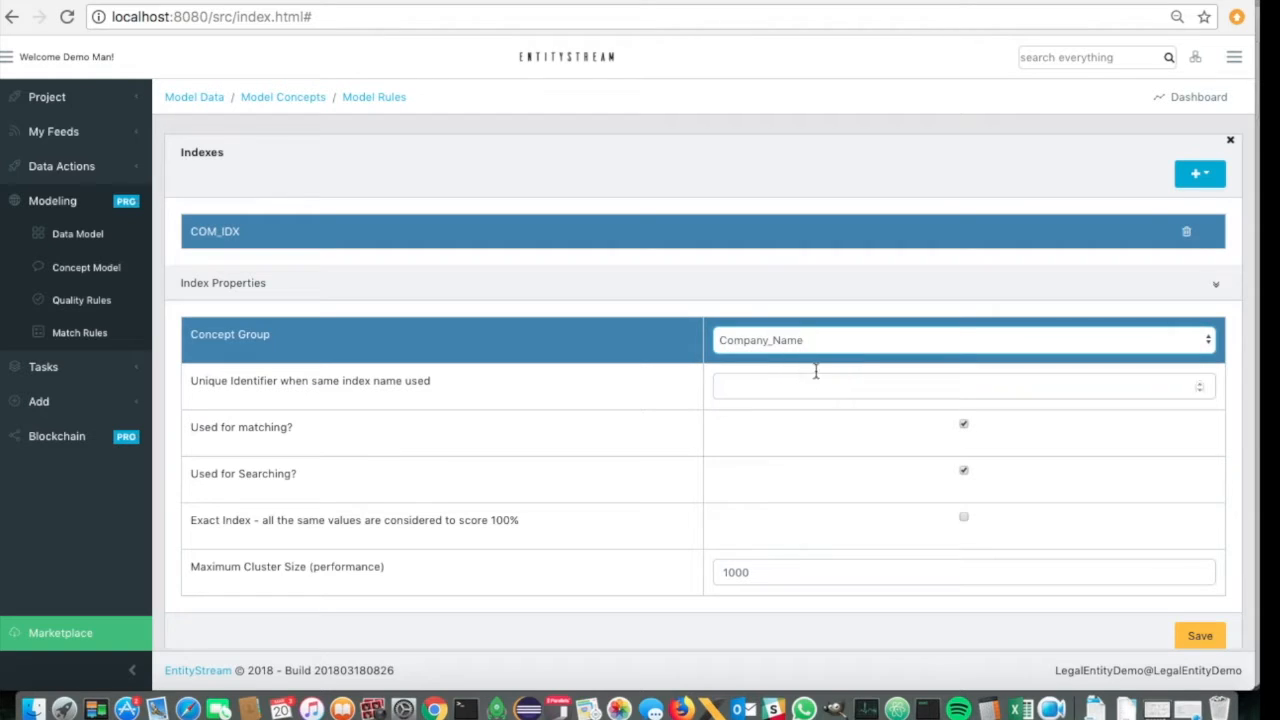
{"action": "scroll", "coordinate": [658, 476], "scroll_direction": "down", "scroll_amount": 1}
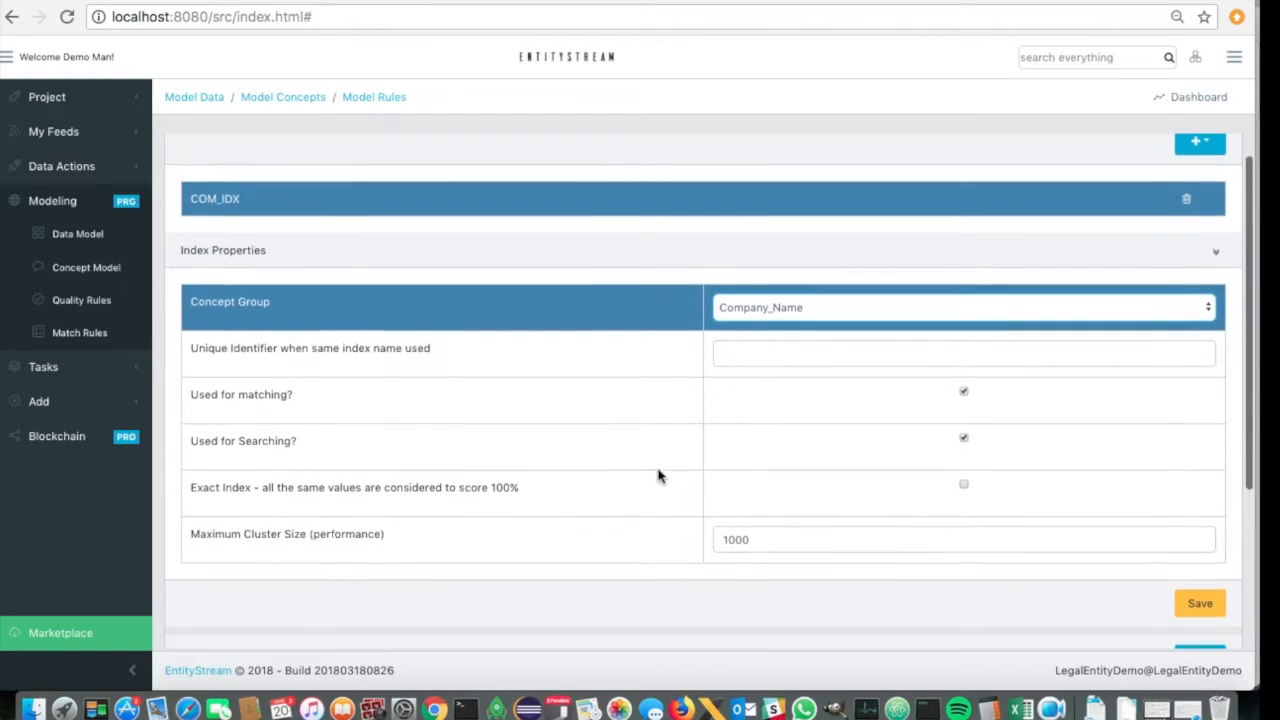
{"action": "left_click", "coordinate": [965, 425]}
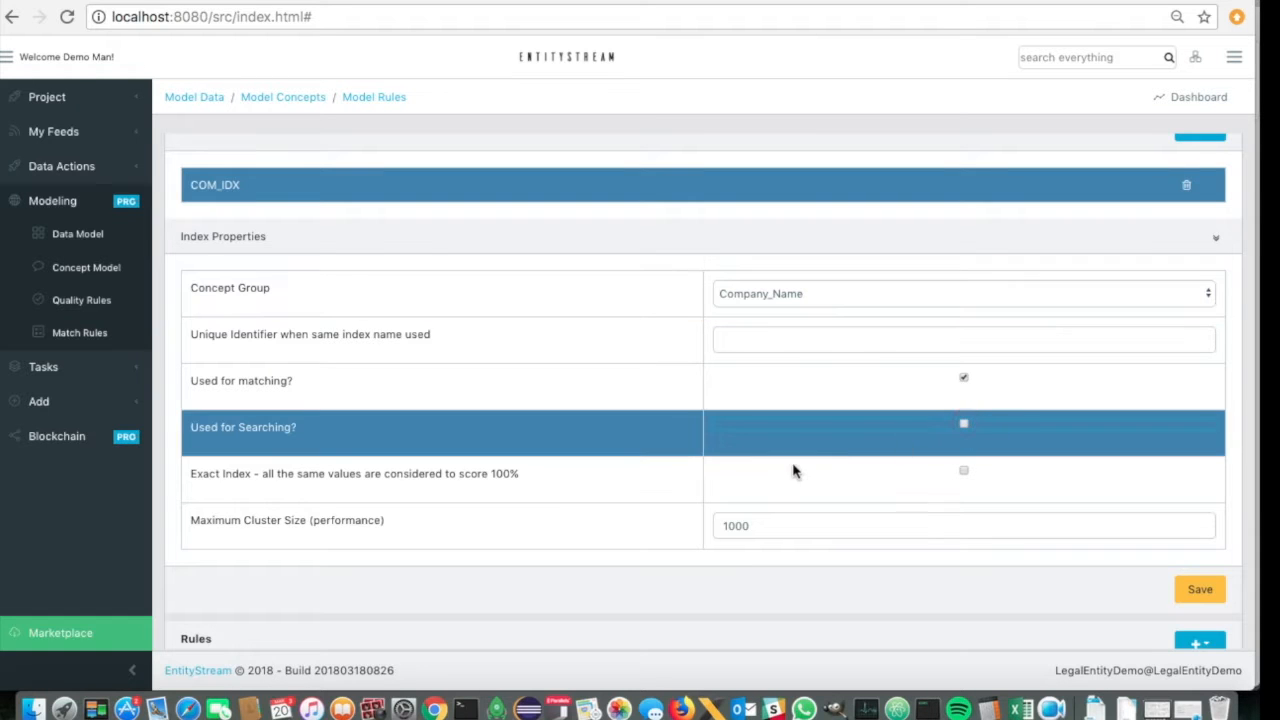
{"action": "scroll", "coordinate": [653, 473], "scroll_direction": "down", "scroll_amount": 1}
{"action": "scroll", "coordinate": [653, 473], "scroll_direction": "down", "scroll_amount": 4}
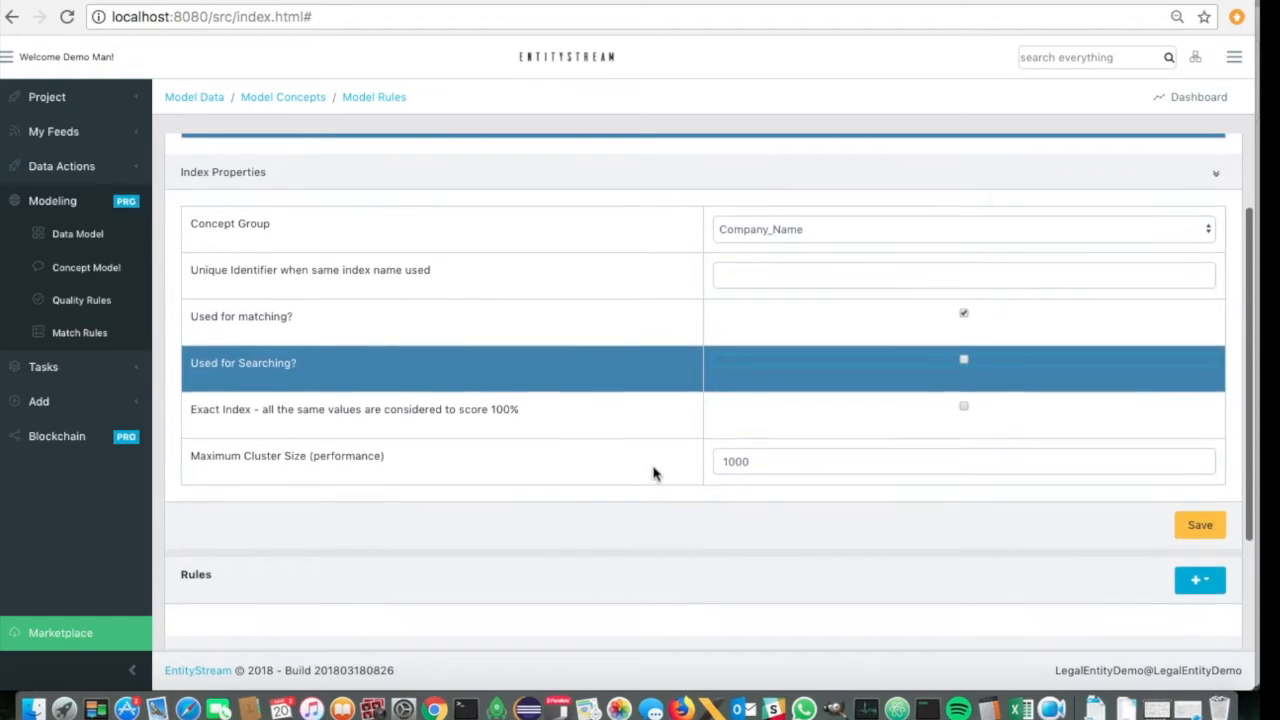
{"action": "left_click", "coordinate": [1205, 409]}
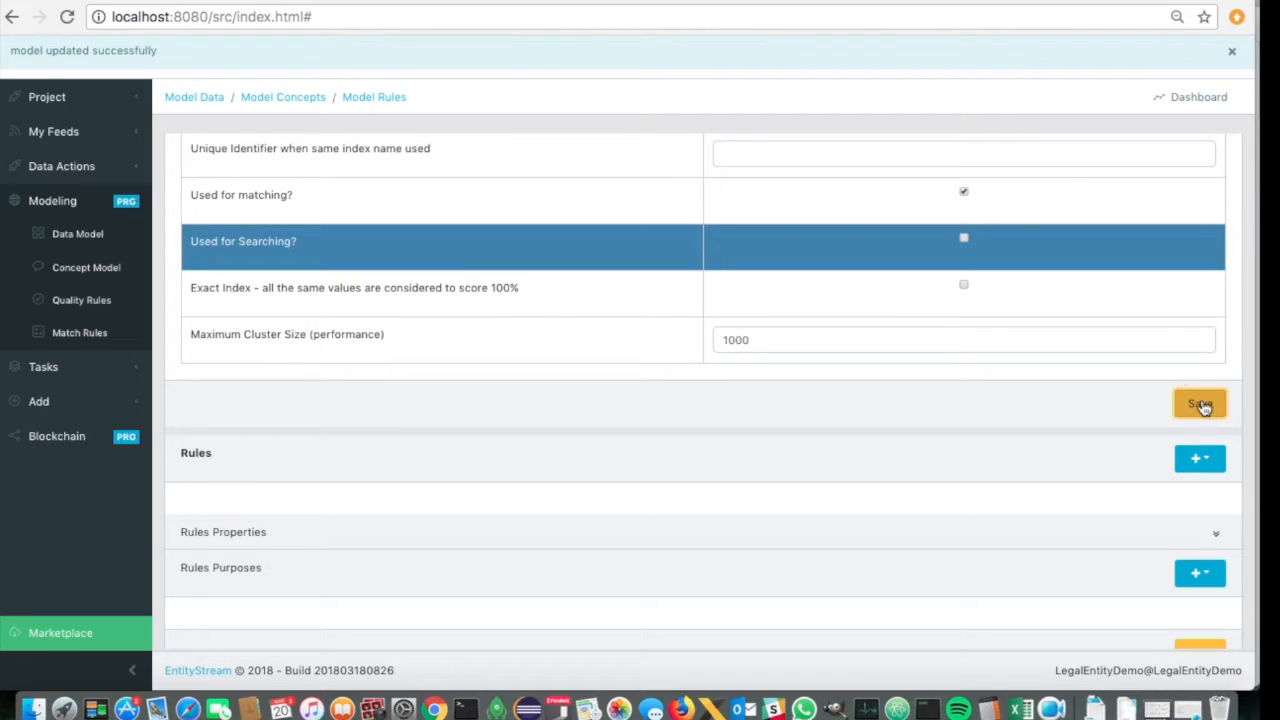
- Add a second index and name it COM_SRCH
{"action": "scroll", "coordinate": [1140, 300], "scroll_direction": "up", "scroll_amount": 5}
{"action": "left_click", "coordinate": [1229, 177]}
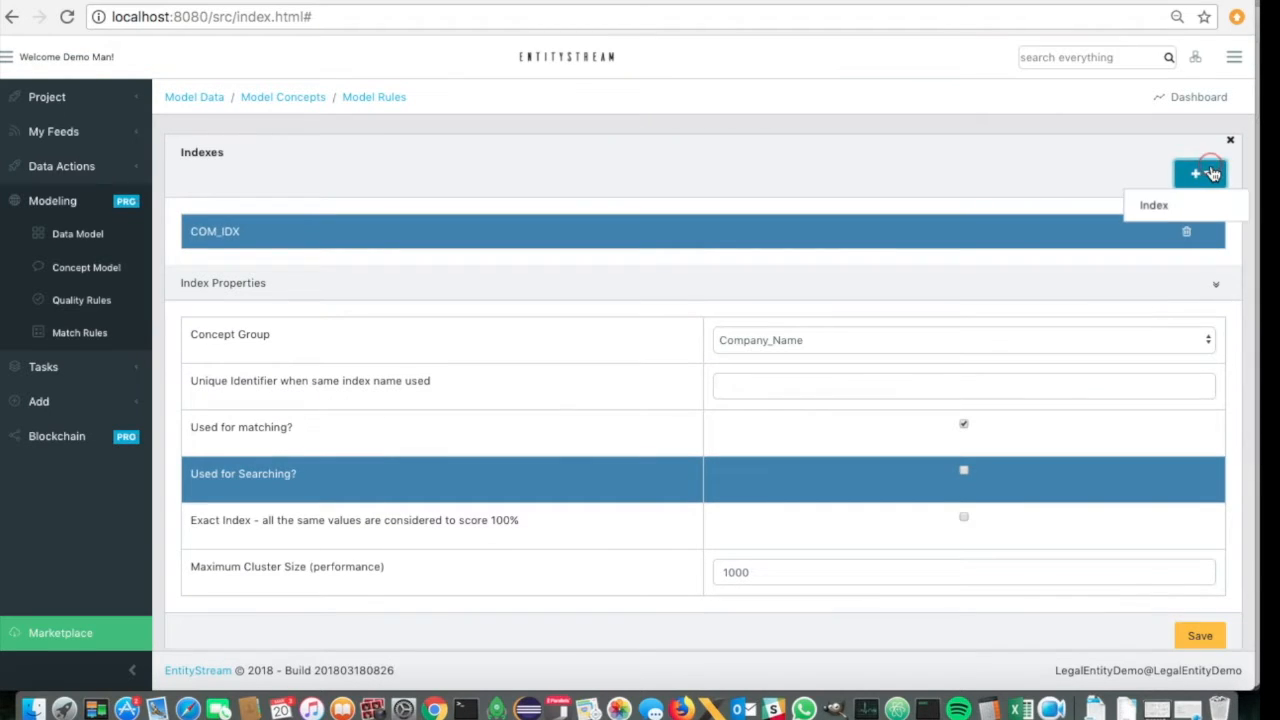
{"action": "left_click", "coordinate": [1163, 203]}
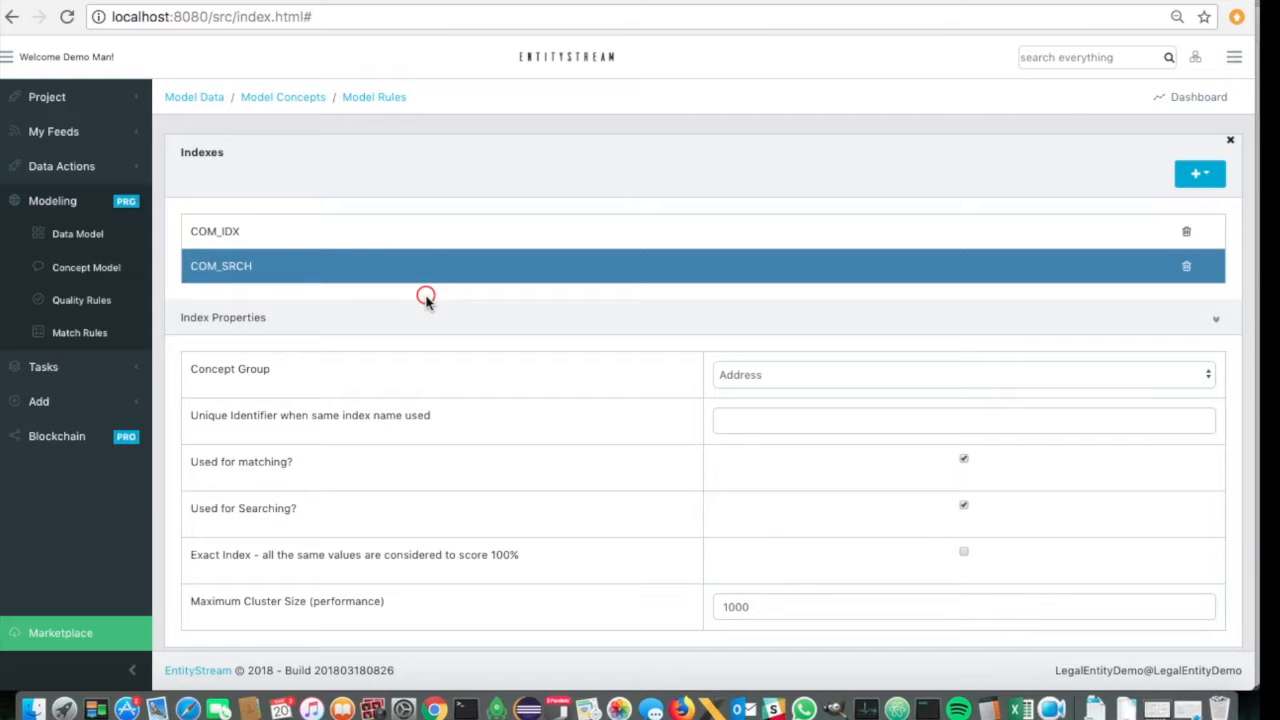
- Assign the Company_Search concept group to COM_SRCH, turn off its use for matching, and save the index
{"action": "left_click", "coordinate": [791, 372]}
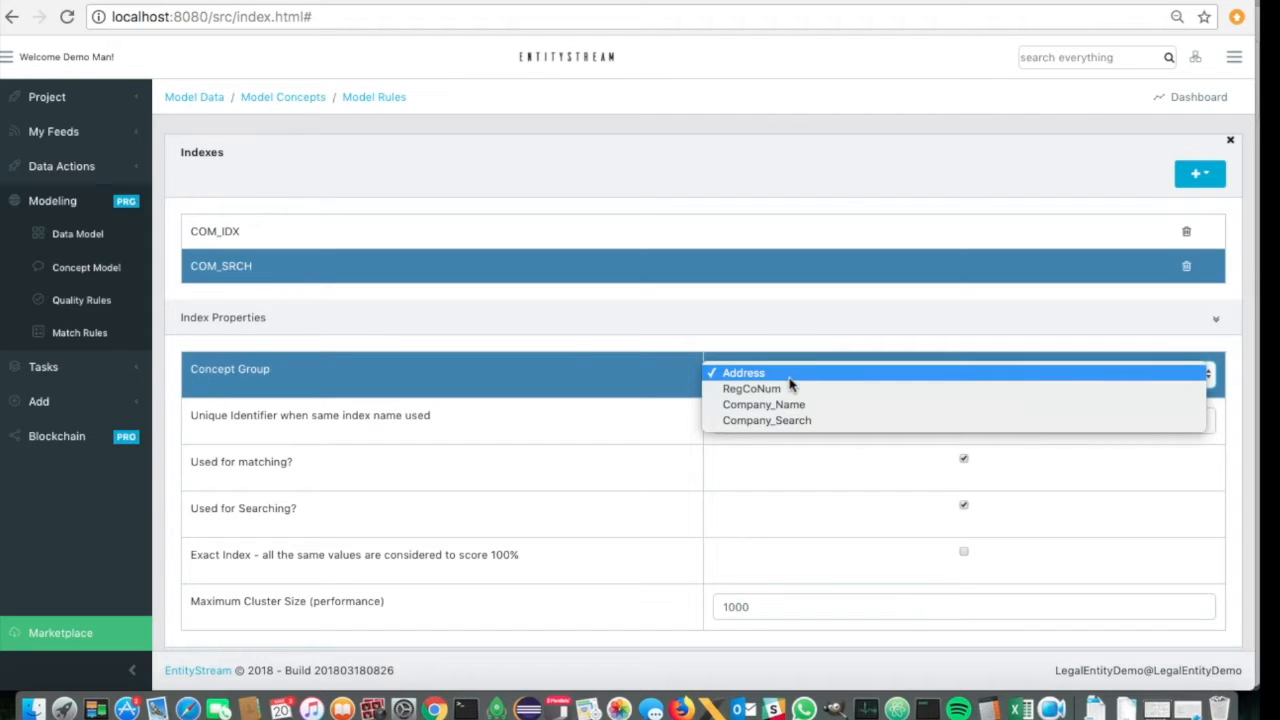
{"action": "left_click", "coordinate": [783, 420]}
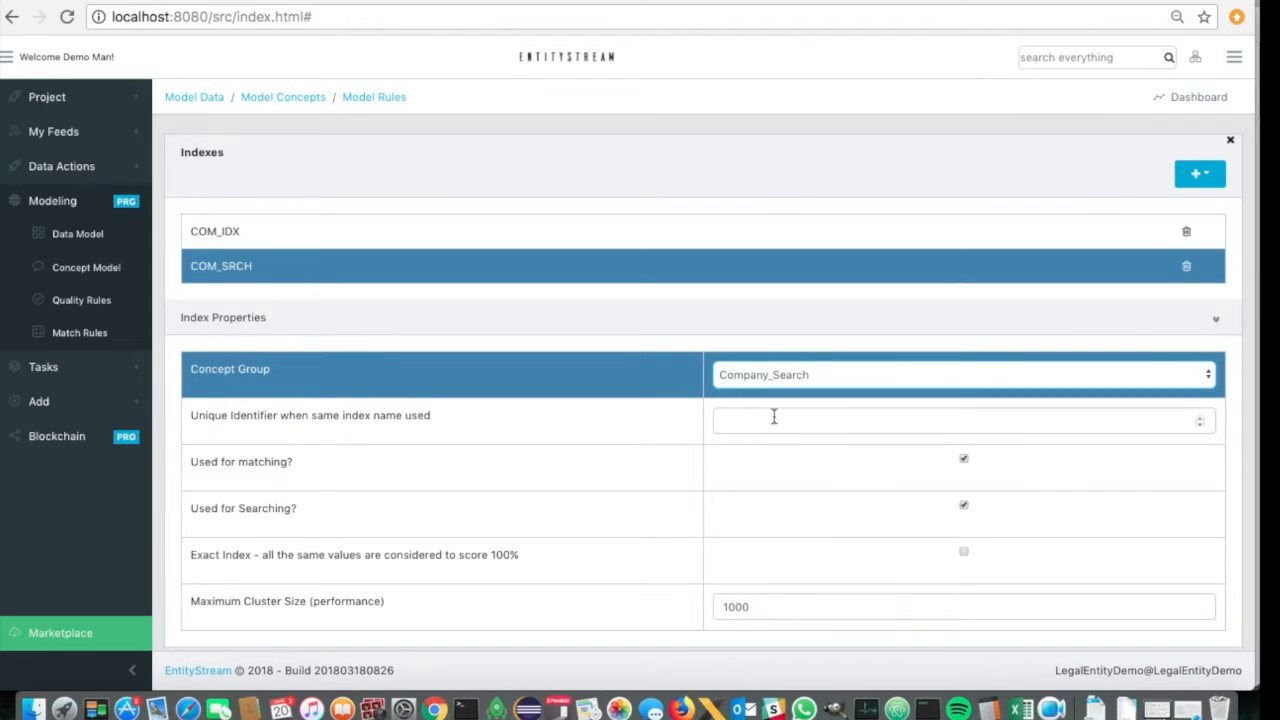
{"action": "left_click", "coordinate": [963, 461]}
{"action": "scroll", "coordinate": [897, 518], "scroll_direction": "down", "scroll_amount": 3}
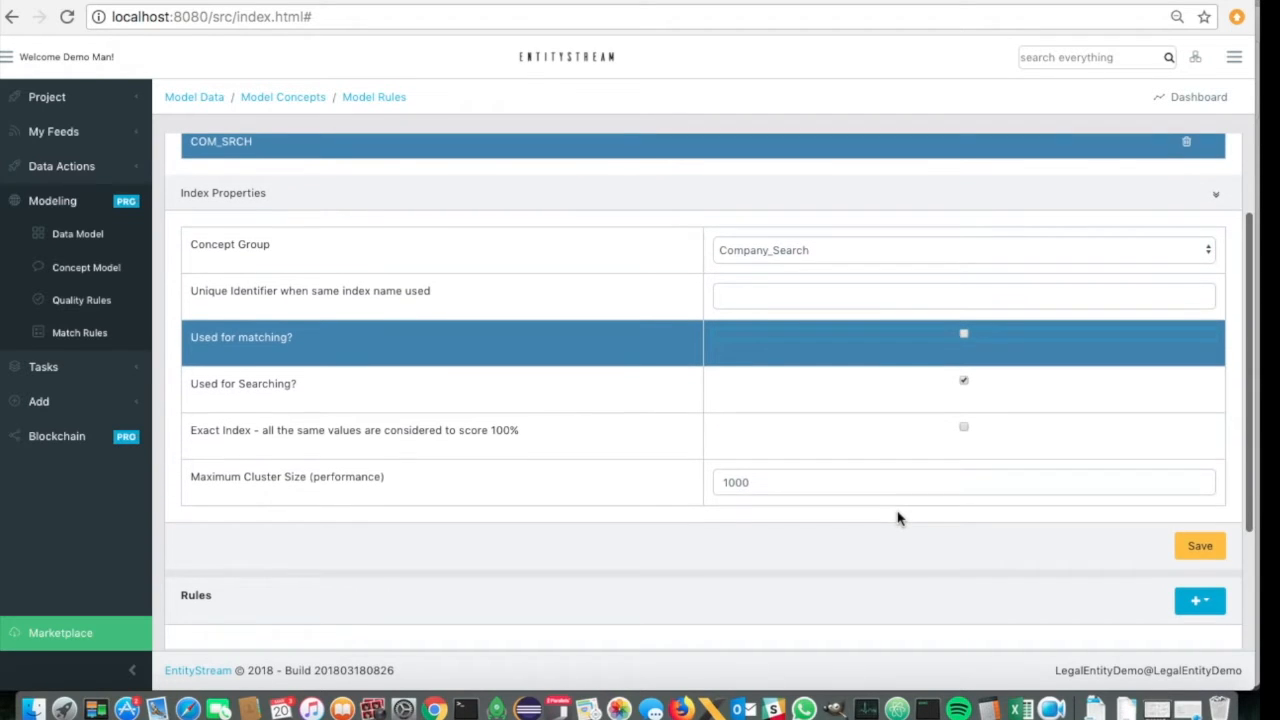
{"action": "left_click", "coordinate": [1204, 545]}
- Recheck the settings of the COM_IDX and COM_SRCH indexes and add a new match rule
{"action": "scroll", "coordinate": [700, 260], "scroll_direction": "up", "scroll_amount": 3}
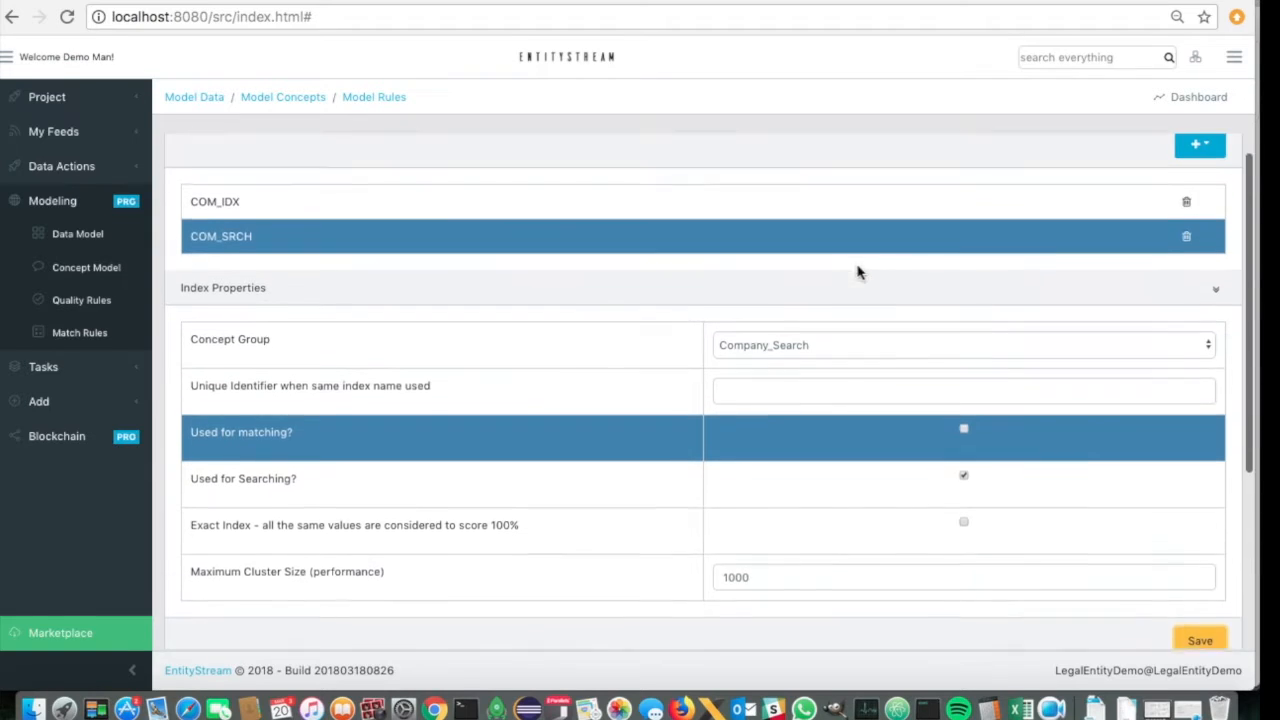
{"action": "left_click", "coordinate": [470, 233]}
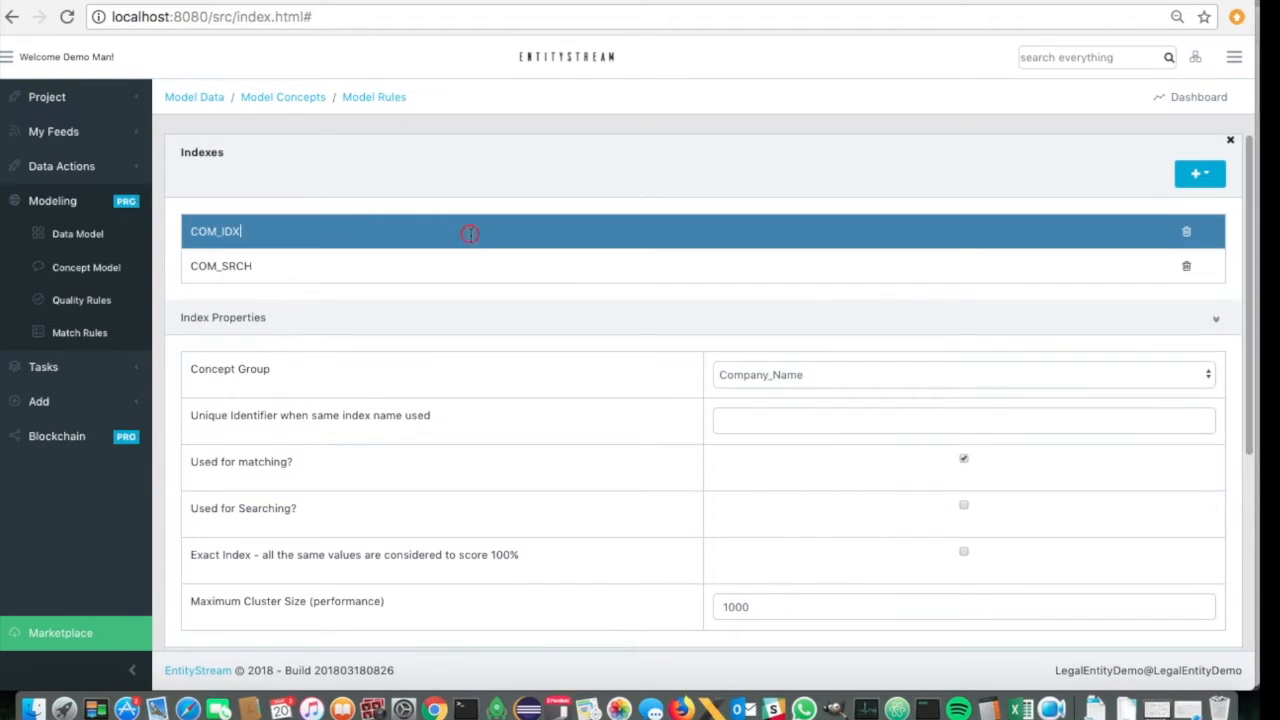
{"action": "left_click", "coordinate": [424, 268]}
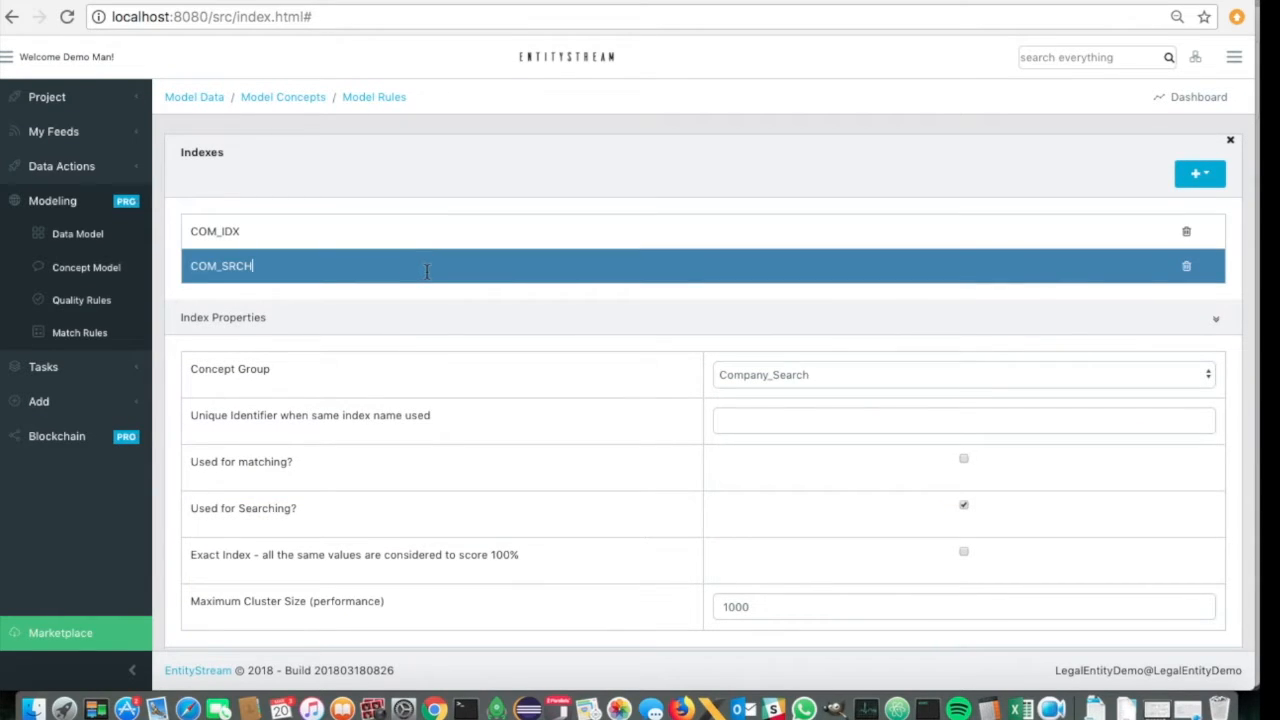
{"action": "scroll", "coordinate": [563, 514], "scroll_direction": "down", "scroll_amount": 6}
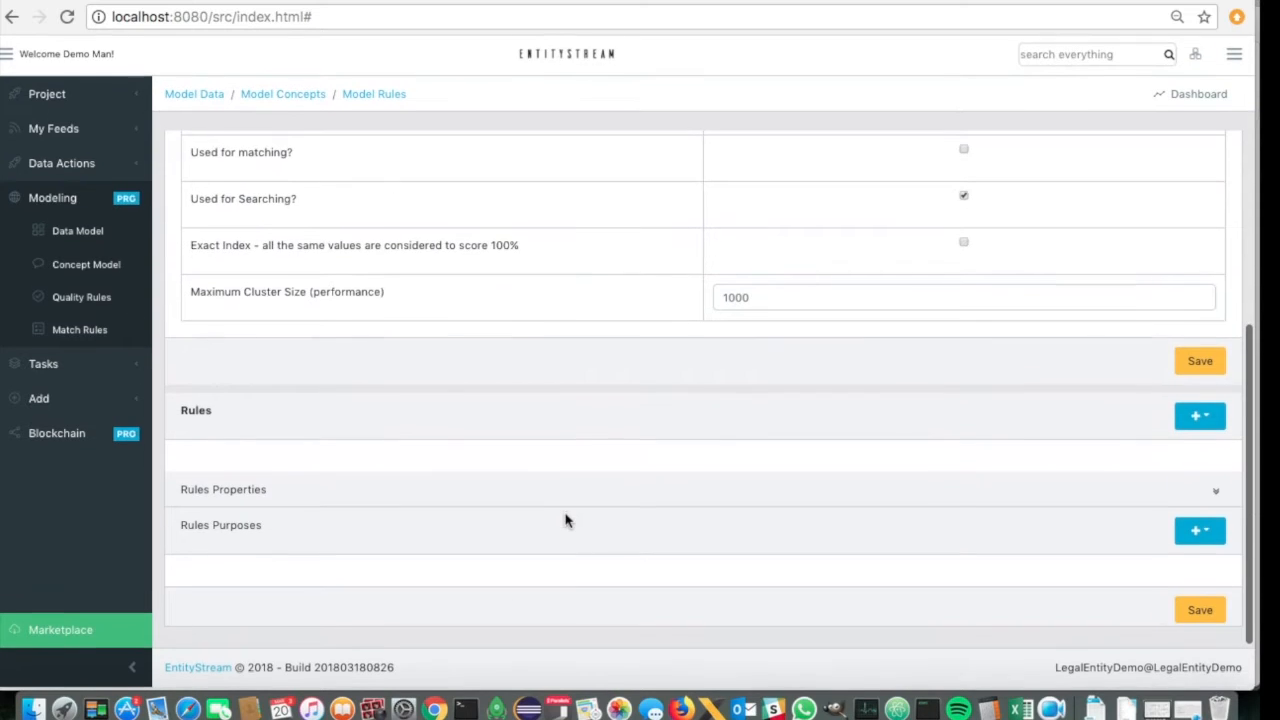
{"action": "left_click", "coordinate": [1200, 422]}
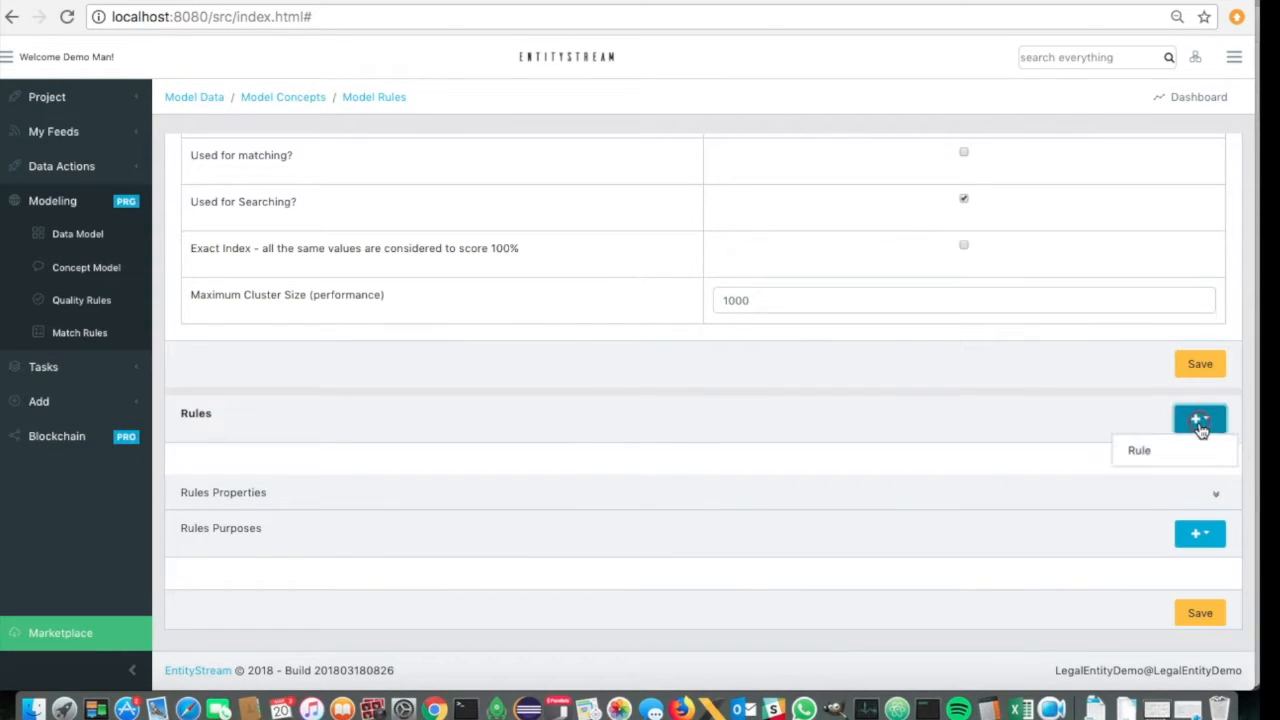
{"action": "left_click", "coordinate": [1143, 452]}
{"action": "scroll", "coordinate": [1015, 487], "scroll_direction": "down", "scroll_amount": 1}
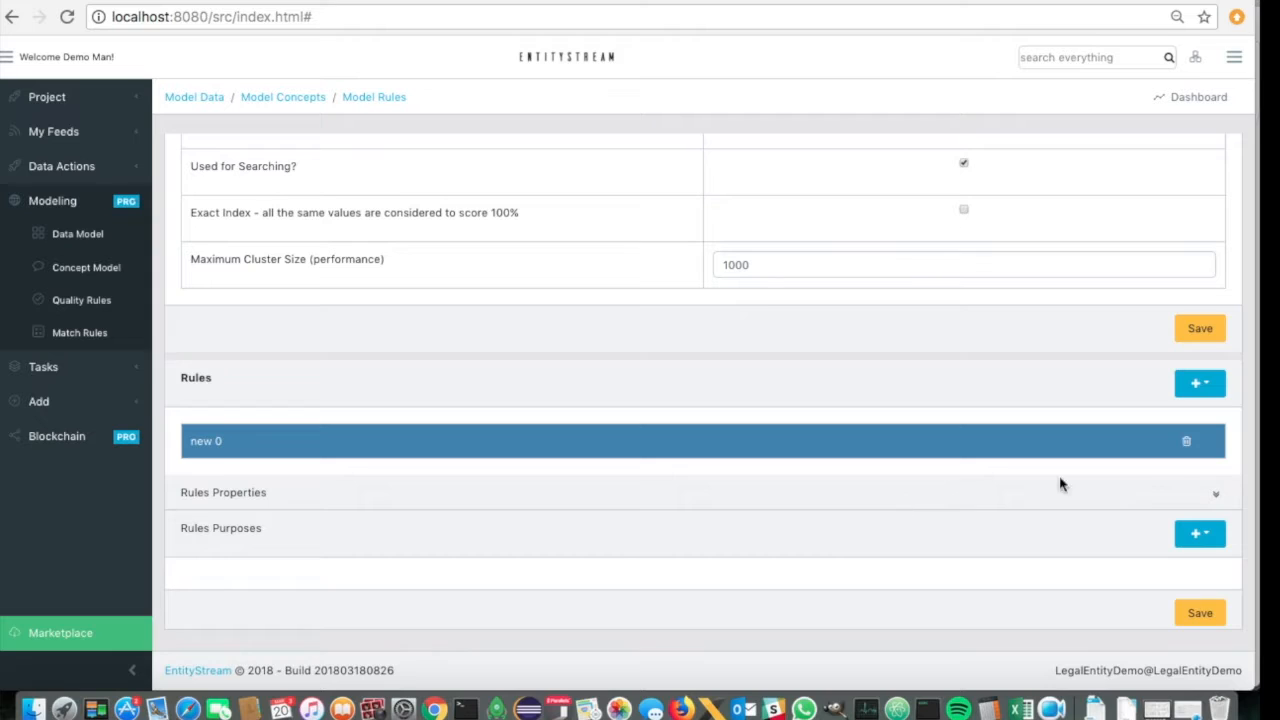
- Add Company_Search and RegCoNum as purposes of the new match rule
{"action": "left_click", "coordinate": [1196, 533]}
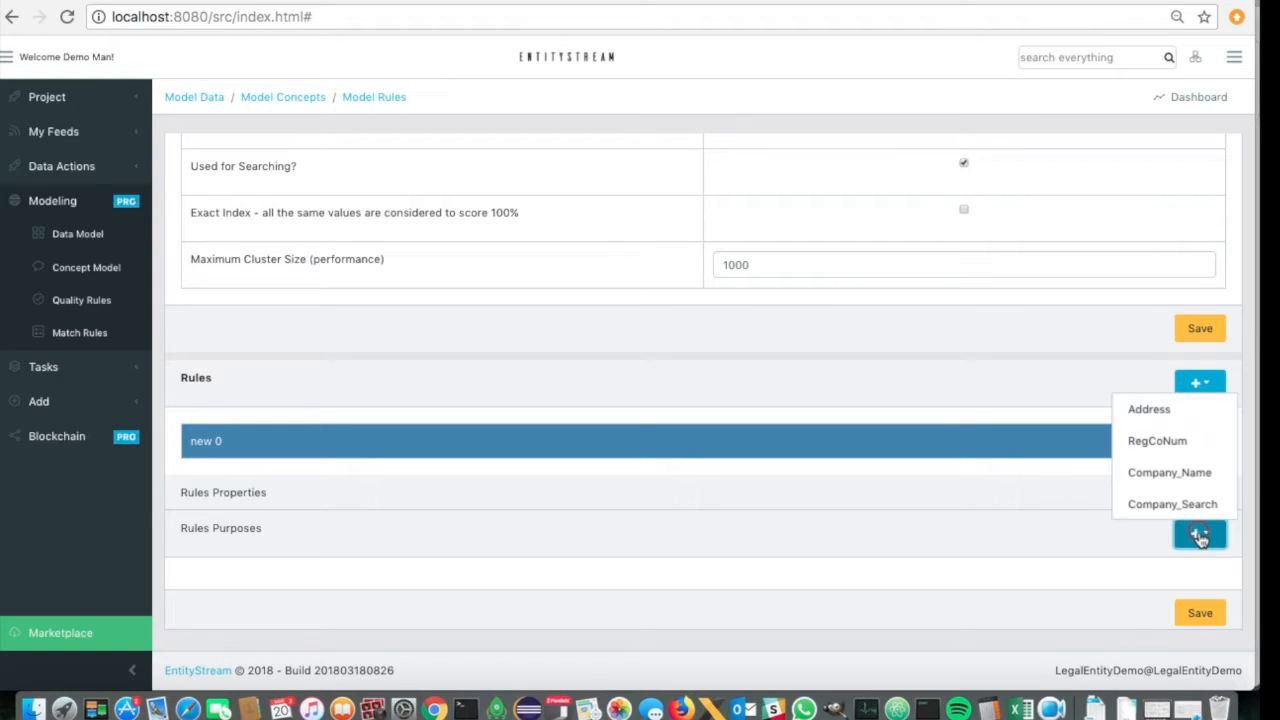
{"action": "left_click", "coordinate": [1153, 505]}
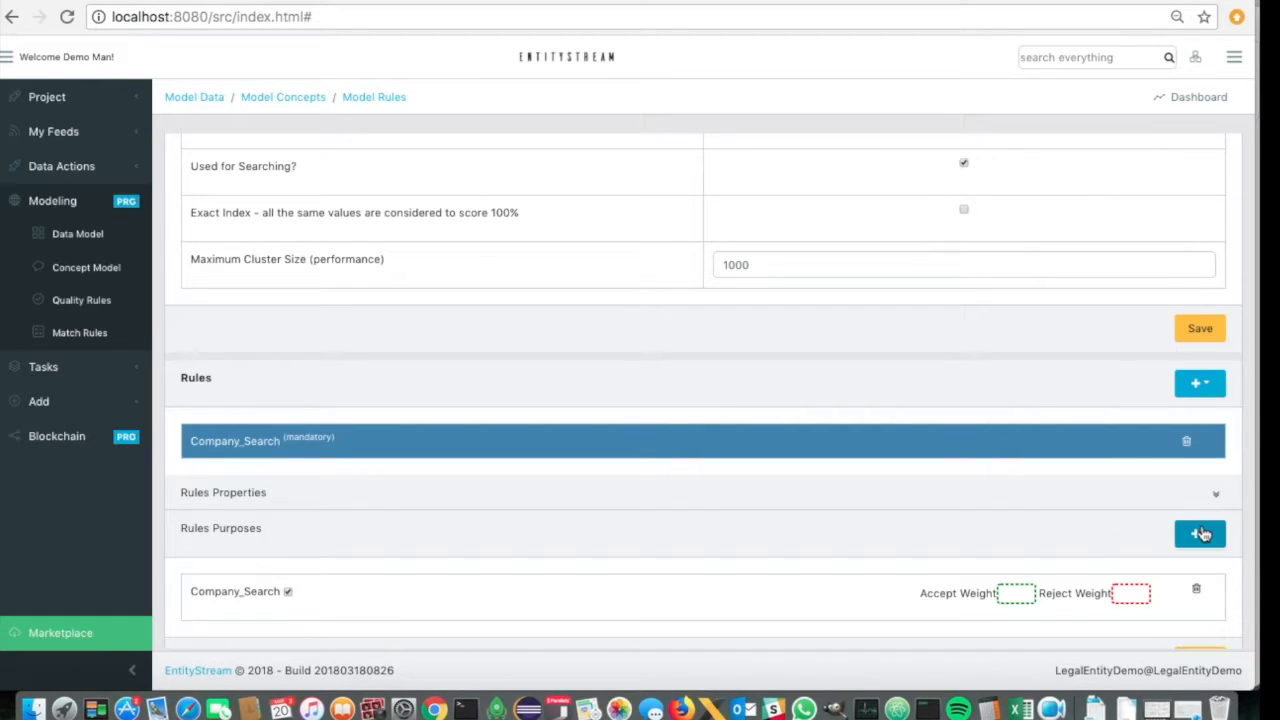
{"action": "left_click", "coordinate": [1201, 533]}
{"action": "left_click", "coordinate": [1168, 442]}
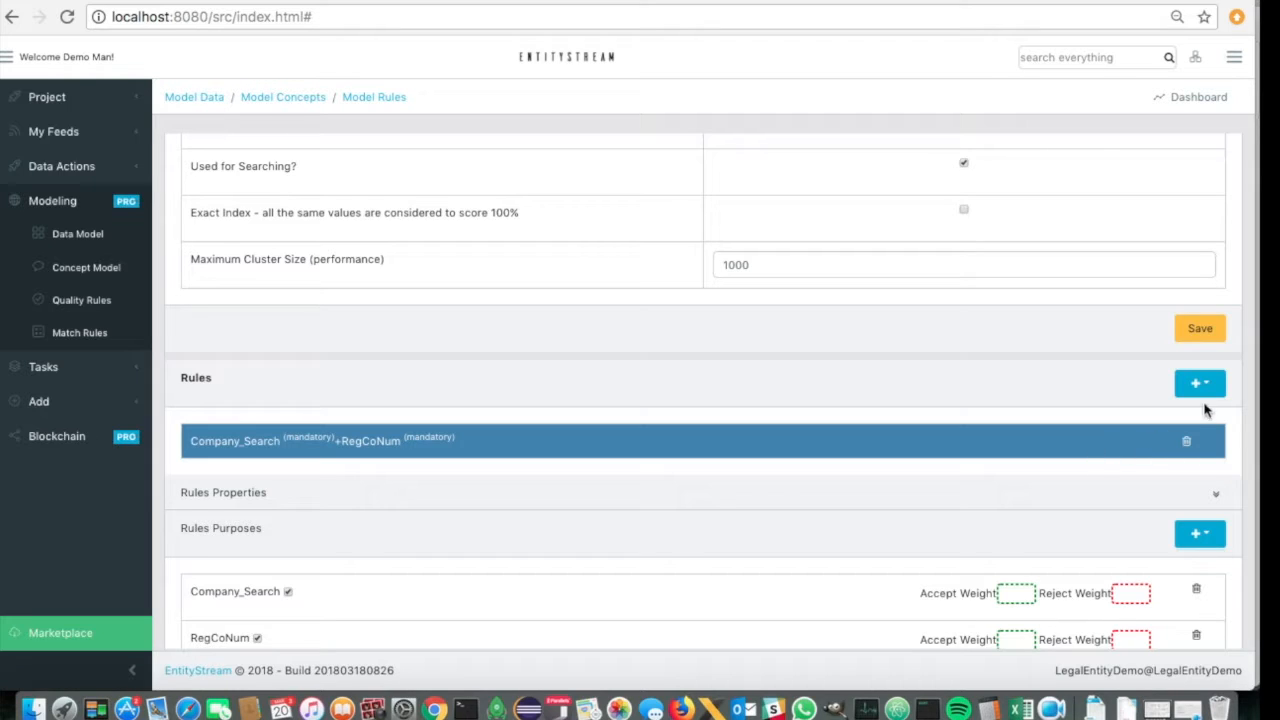
- Set the accept and reject weights of both the Company_Search and RegCoNum purposes to 1
{"action": "left_click", "coordinate": [1016, 593]}
{"action": "type", "text": "1"}
{"action": "type", "text": "1"}
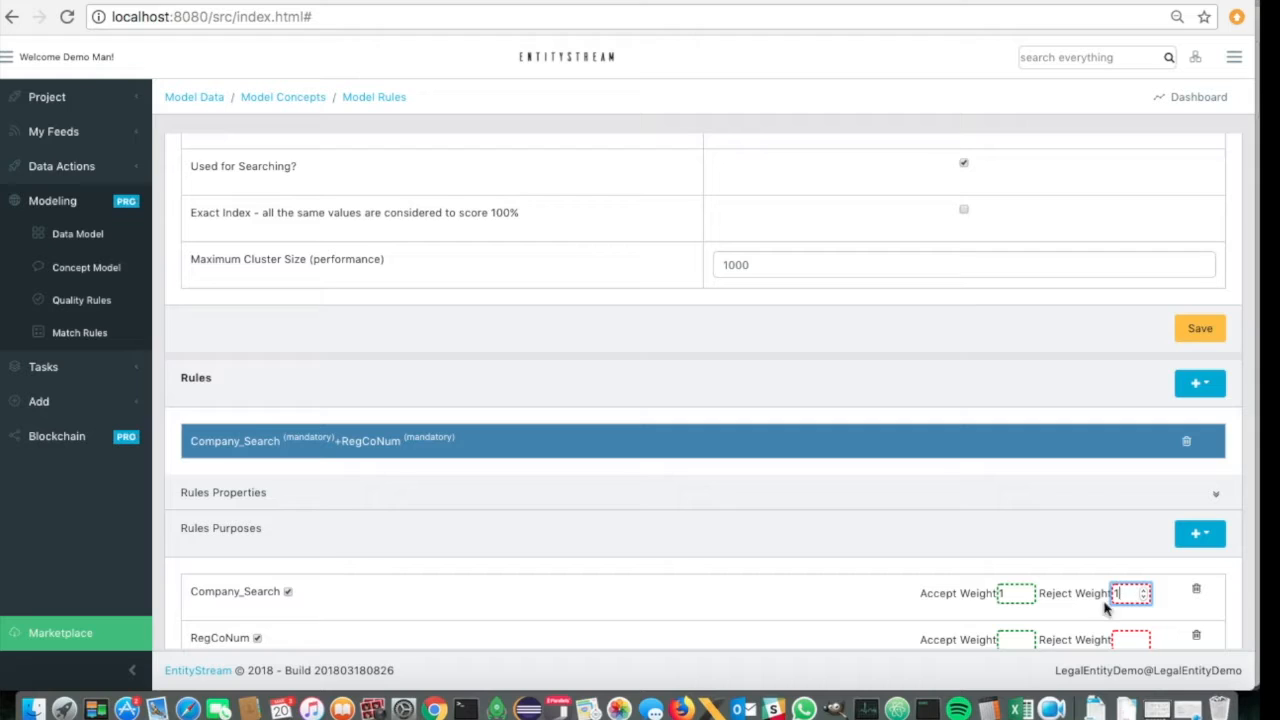
{"action": "left_click", "coordinate": [1015, 641]}
{"action": "type", "text": "1"}
{"action": "left_click", "coordinate": [1128, 641]}
{"action": "left_click", "coordinate": [1125, 639]}
{"action": "type", "text": "1"}
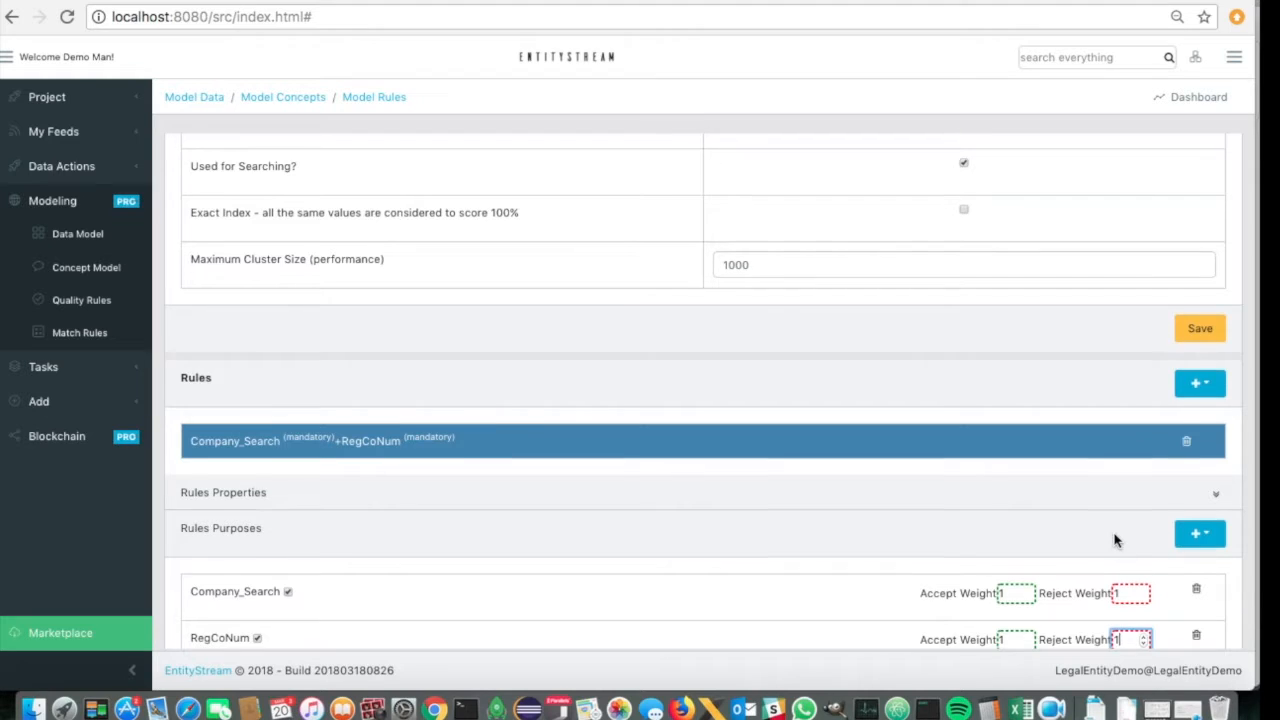
- Set the Company_Search and RegCoNum rule's review score to 80 and acceptance score to 95, and save the rule
{"action": "scroll", "coordinate": [1114, 534], "scroll_direction": "down", "scroll_amount": 2}
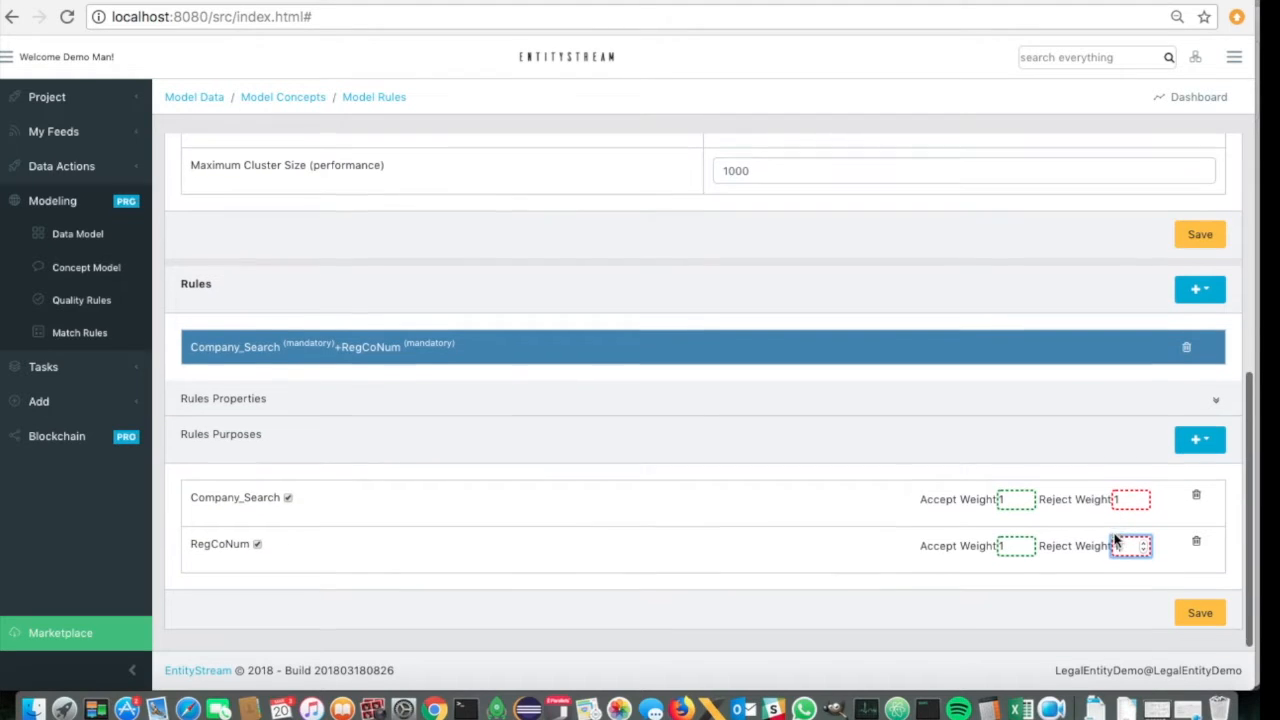
{"action": "left_click", "coordinate": [1215, 402]}
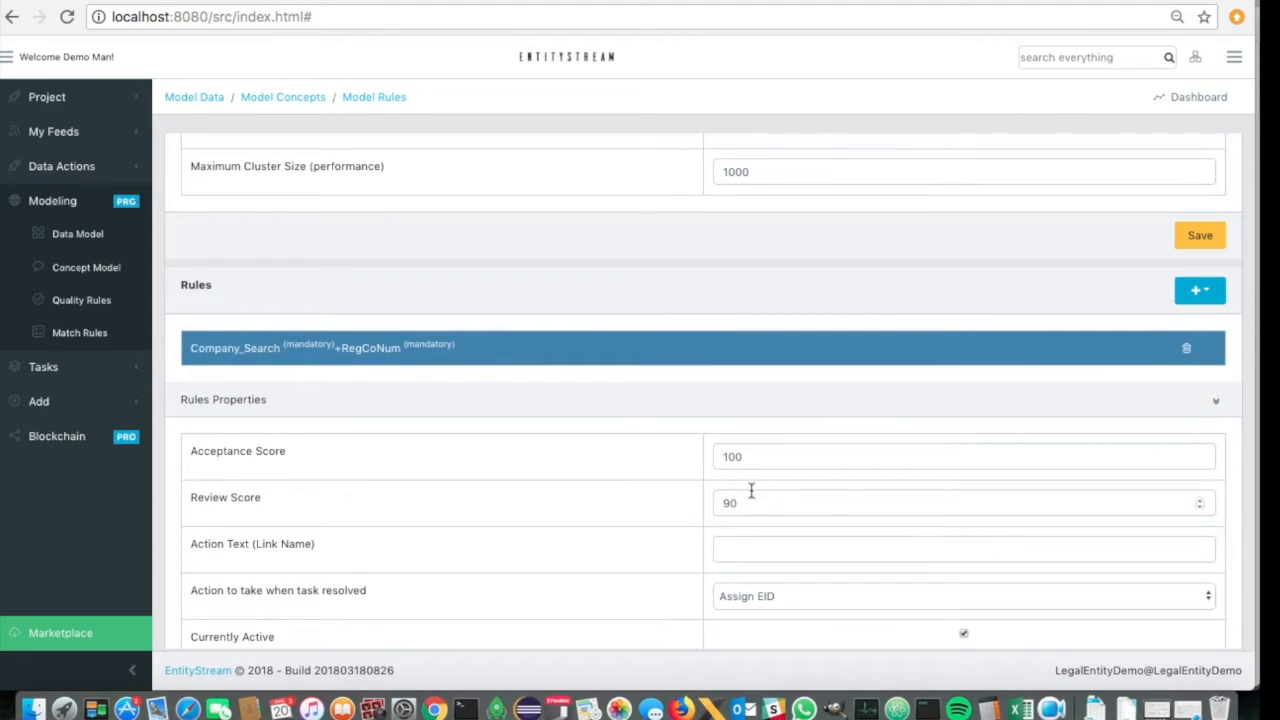
{"action": "left_click_drag", "start_coordinate": [730, 503], "coordinate": [718, 503]}
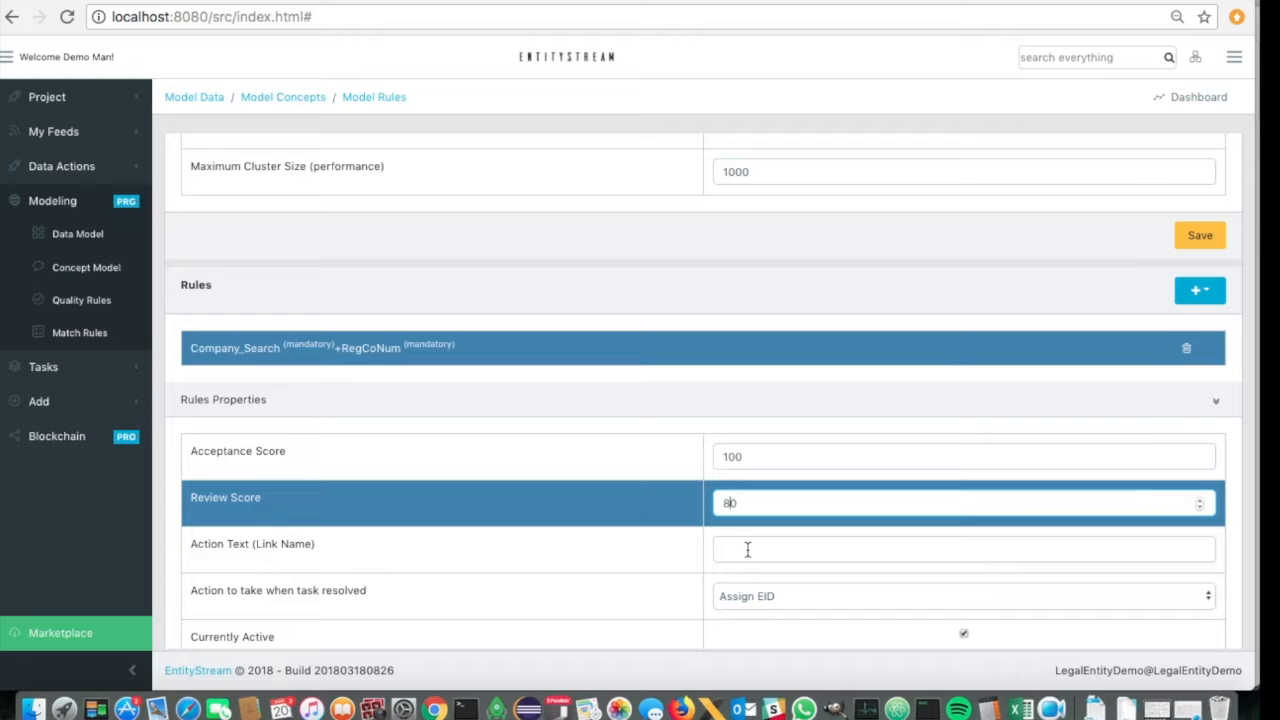
{"action": "left_click_drag", "start_coordinate": [744, 456], "coordinate": [708, 457]}
{"action": "type", "text": "95"}
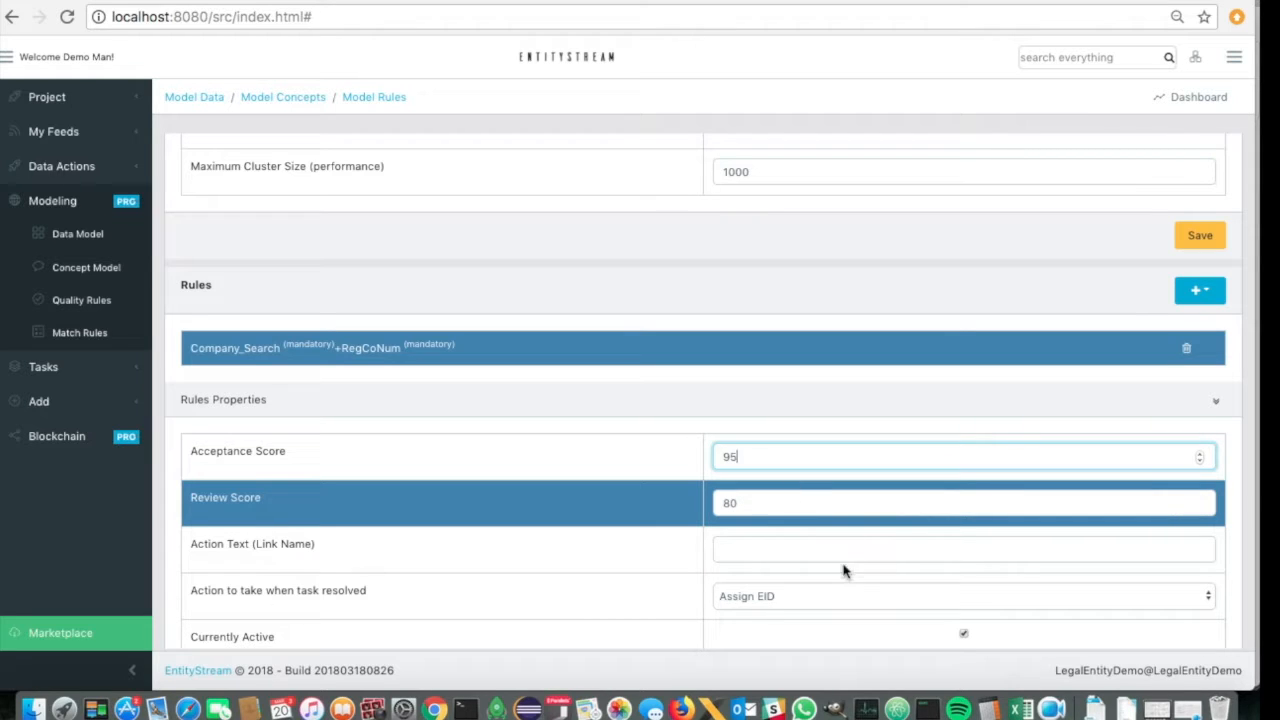
{"action": "scroll", "coordinate": [843, 571], "scroll_direction": "down", "scroll_amount": 3}
{"action": "scroll", "coordinate": [843, 571], "scroll_direction": "up", "scroll_amount": 1}
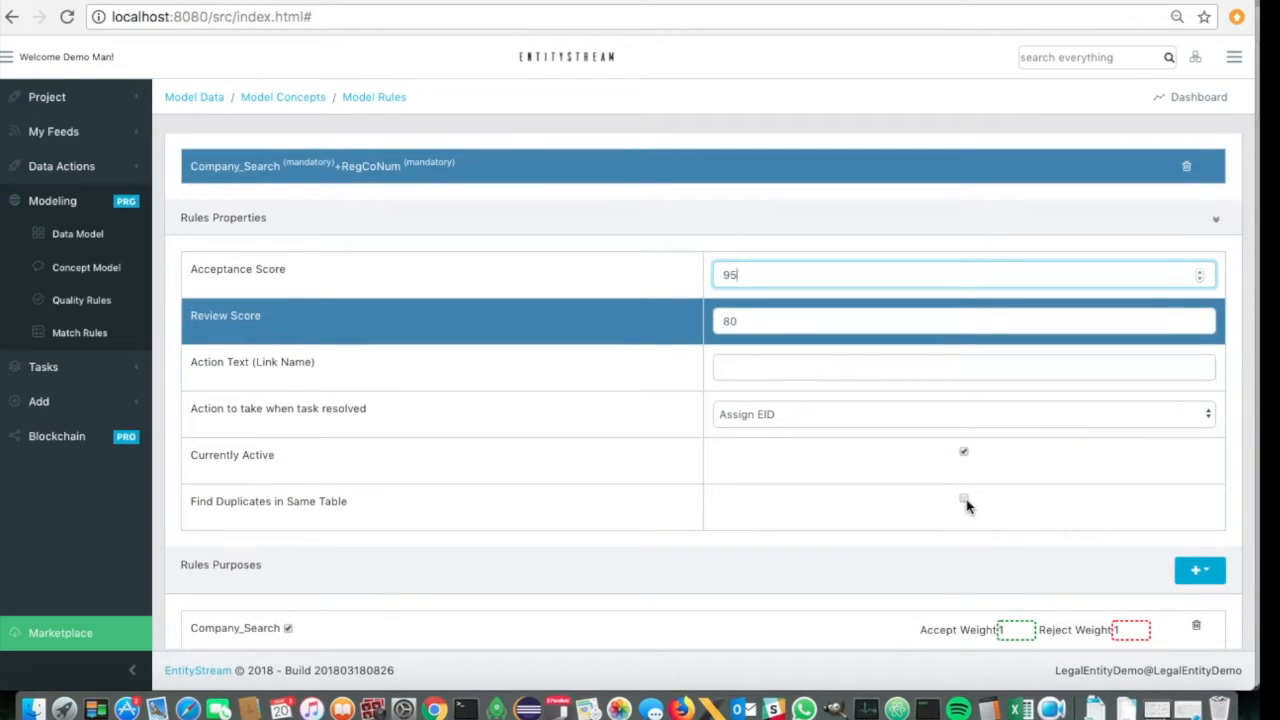
{"action": "scroll", "coordinate": [997, 398], "scroll_direction": "up", "scroll_amount": 2}
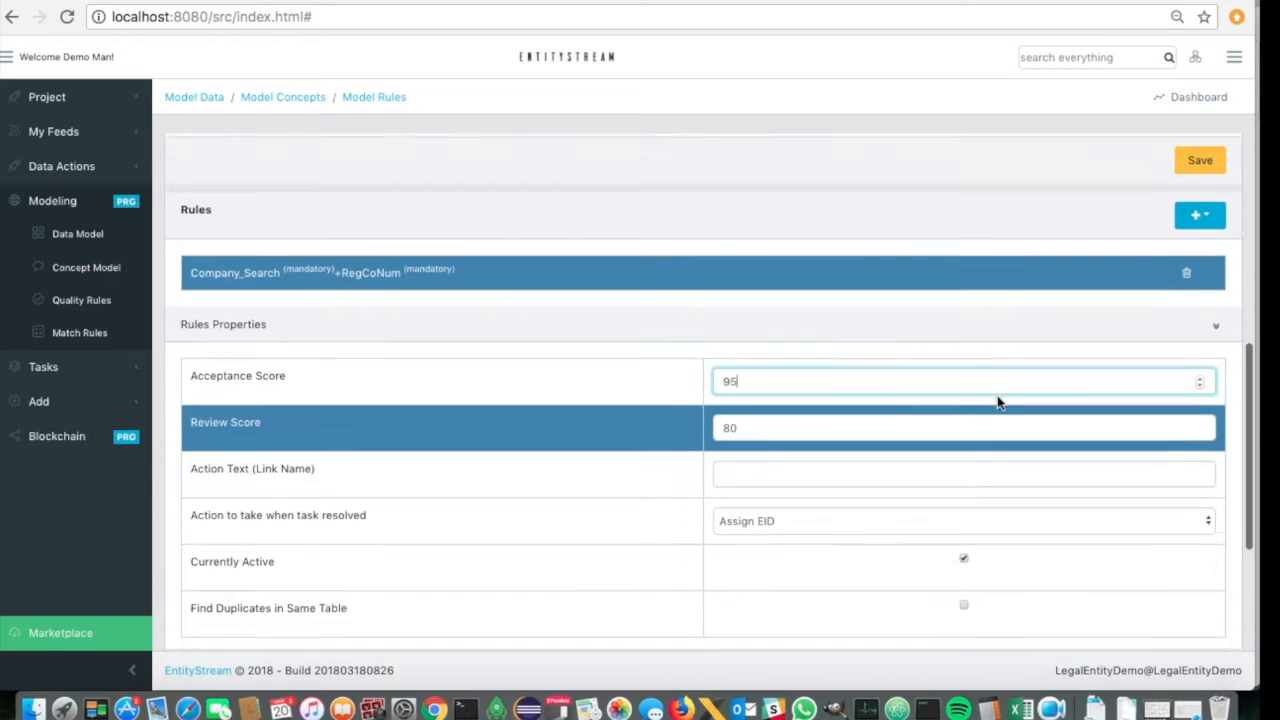
{"action": "scroll", "coordinate": [1103, 405], "scroll_direction": "down", "scroll_amount": 4}
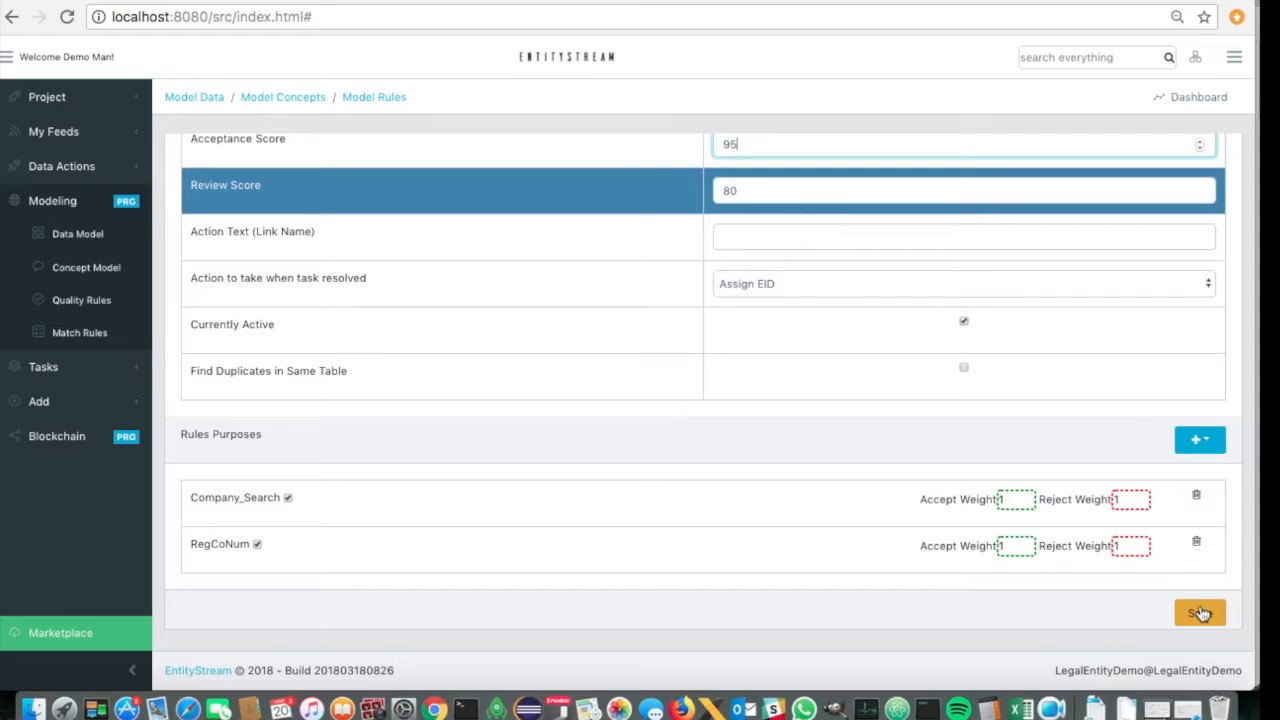
{"action": "left_click", "coordinate": [1201, 612]}
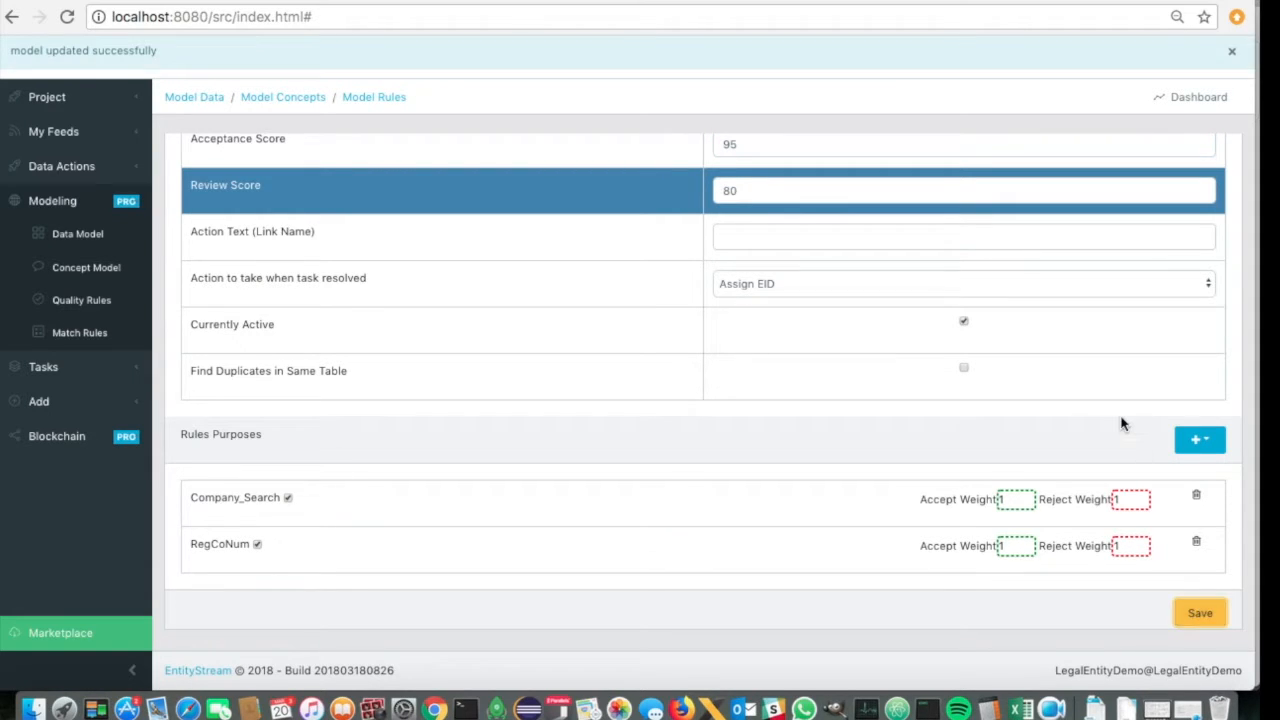
- Add a second match rule below the Company_Search and RegCoNum rule
{"action": "scroll", "coordinate": [1121, 420], "scroll_direction": "up", "scroll_amount": 4}
{"action": "left_click", "coordinate": [1200, 218]}
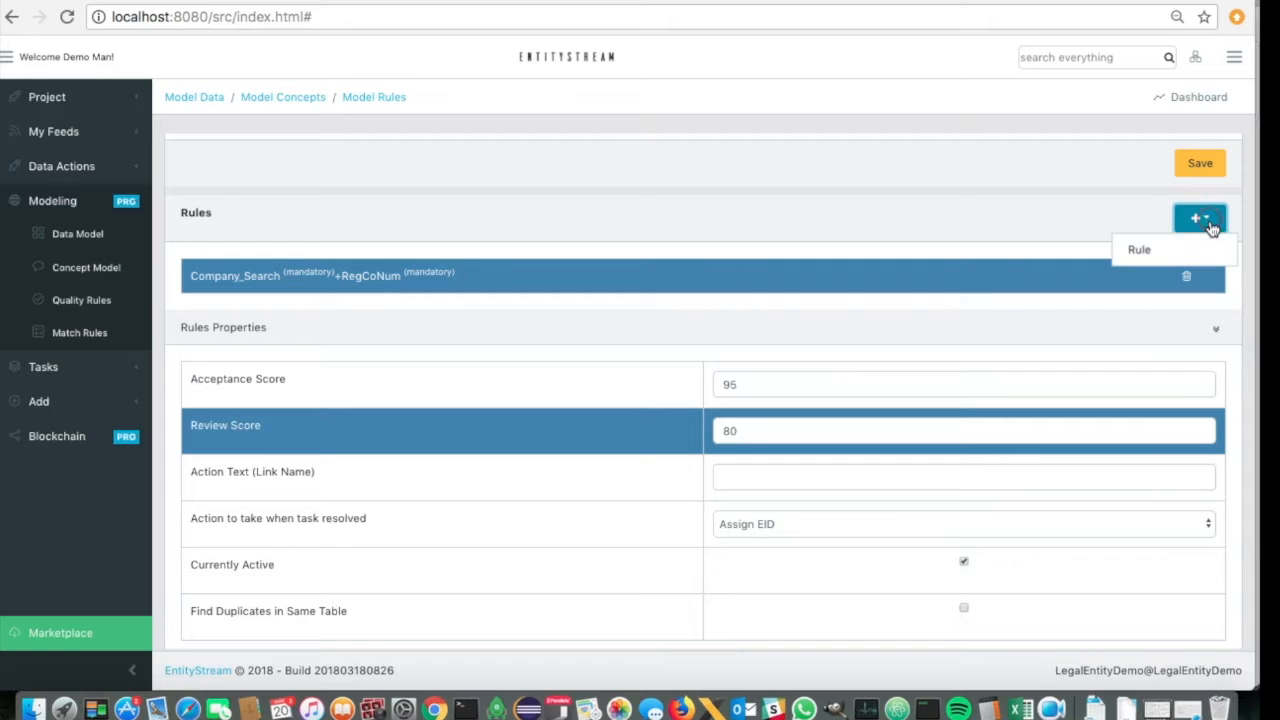
{"action": "left_click", "coordinate": [1153, 250]}
{"action": "scroll", "coordinate": [1020, 265], "scroll_direction": "up", "scroll_amount": 3}
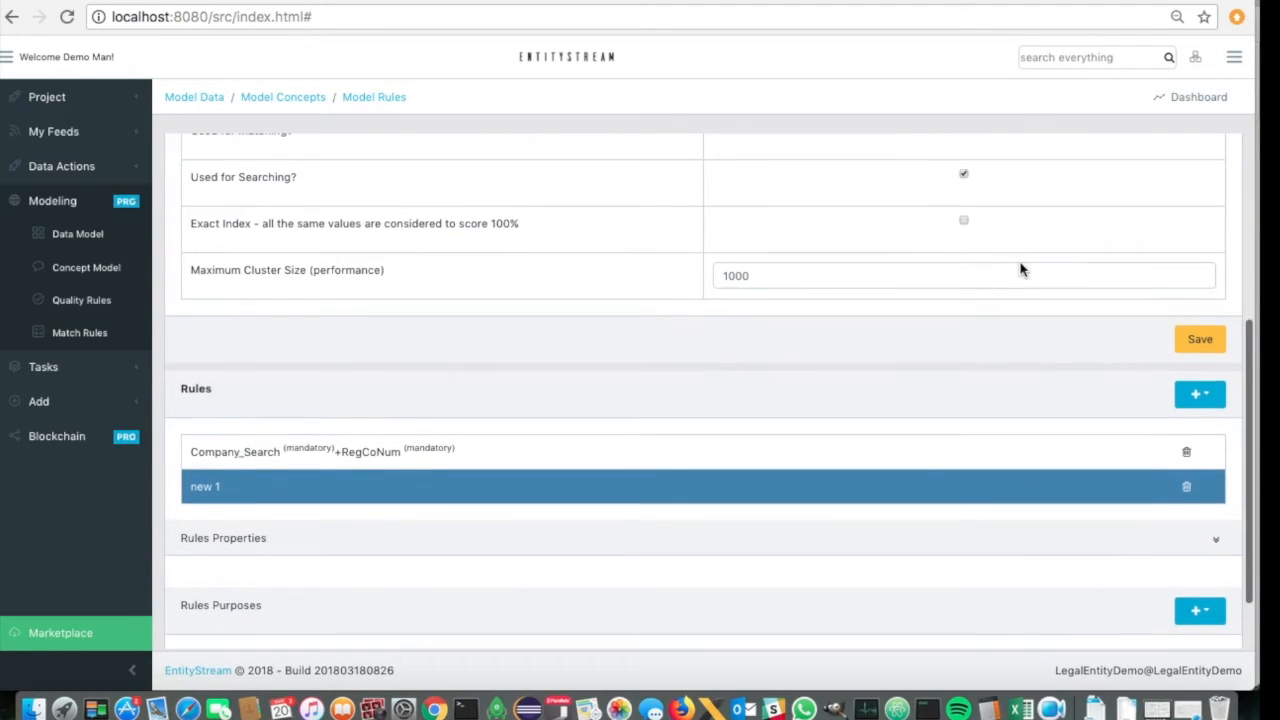
- Add Company_Search and Address as purposes of the second match rule
{"action": "scroll", "coordinate": [1020, 262], "scroll_direction": "up", "scroll_amount": 3}
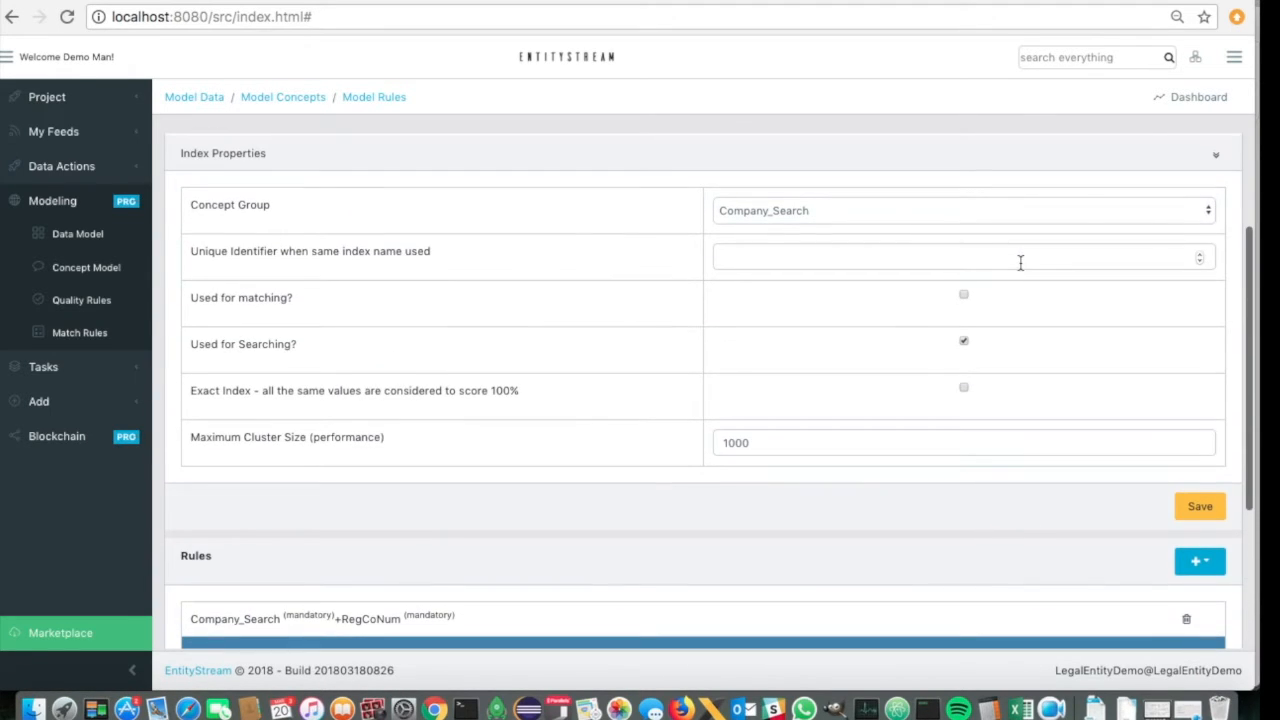
{"action": "scroll", "coordinate": [898, 330], "scroll_direction": "down", "scroll_amount": 5}
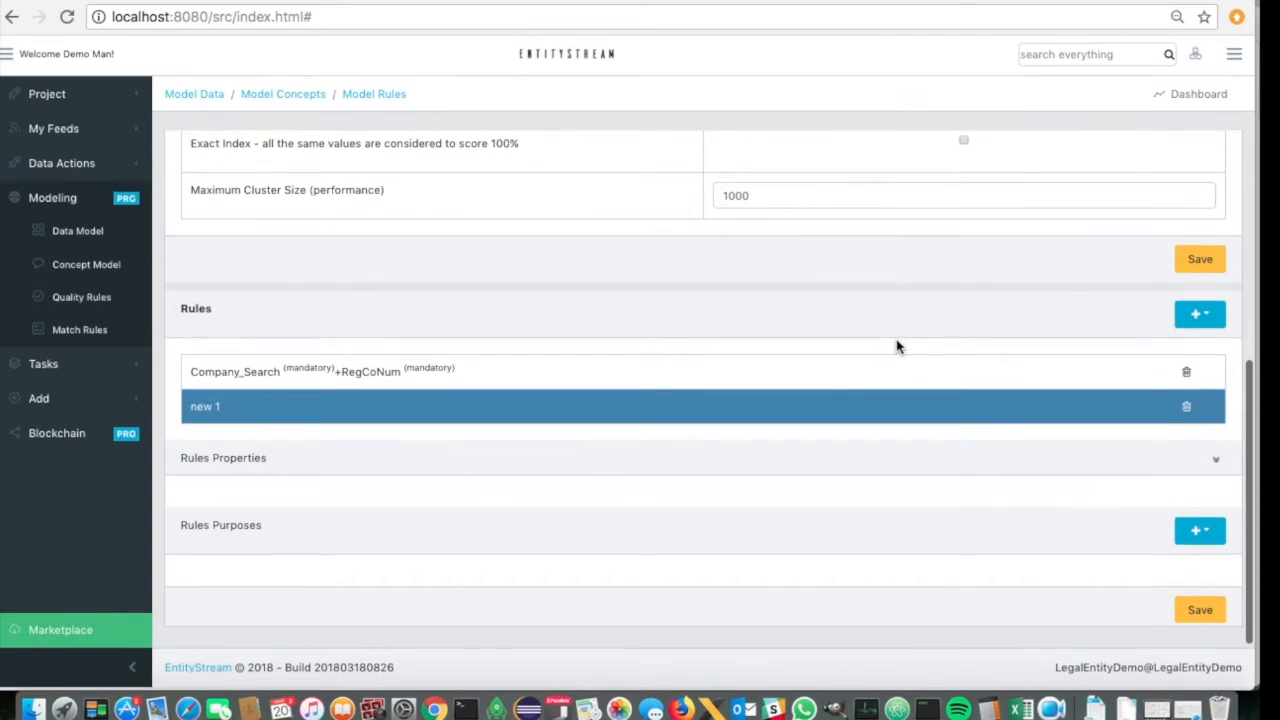
{"action": "left_click", "coordinate": [1199, 533]}
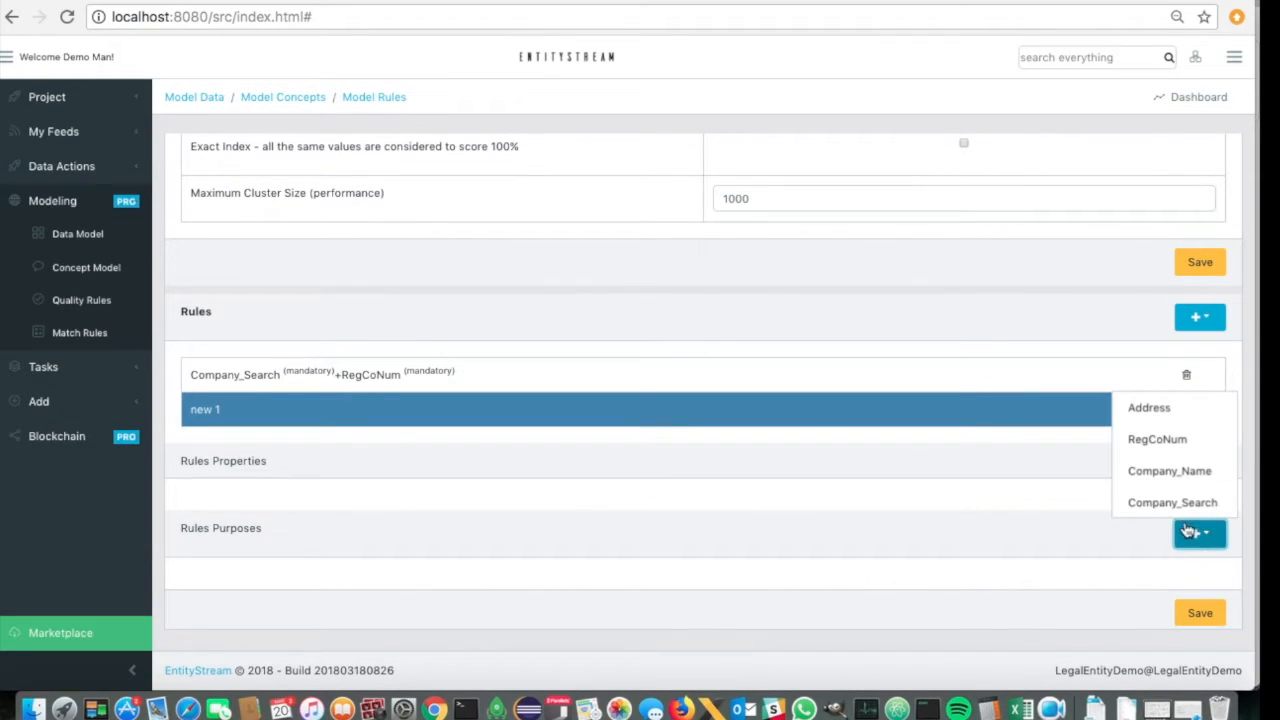
{"action": "left_click", "coordinate": [1146, 500]}
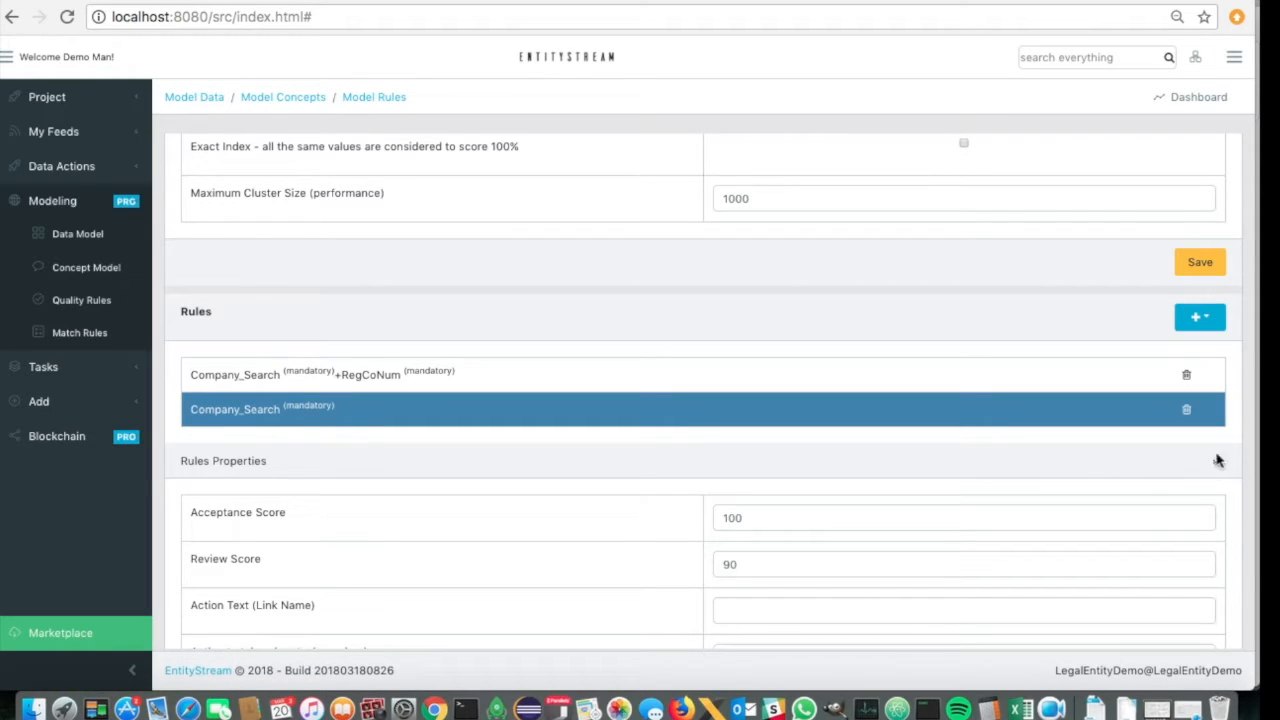
{"action": "left_click", "coordinate": [1206, 320]}
{"action": "left_click", "coordinate": [1094, 325]}
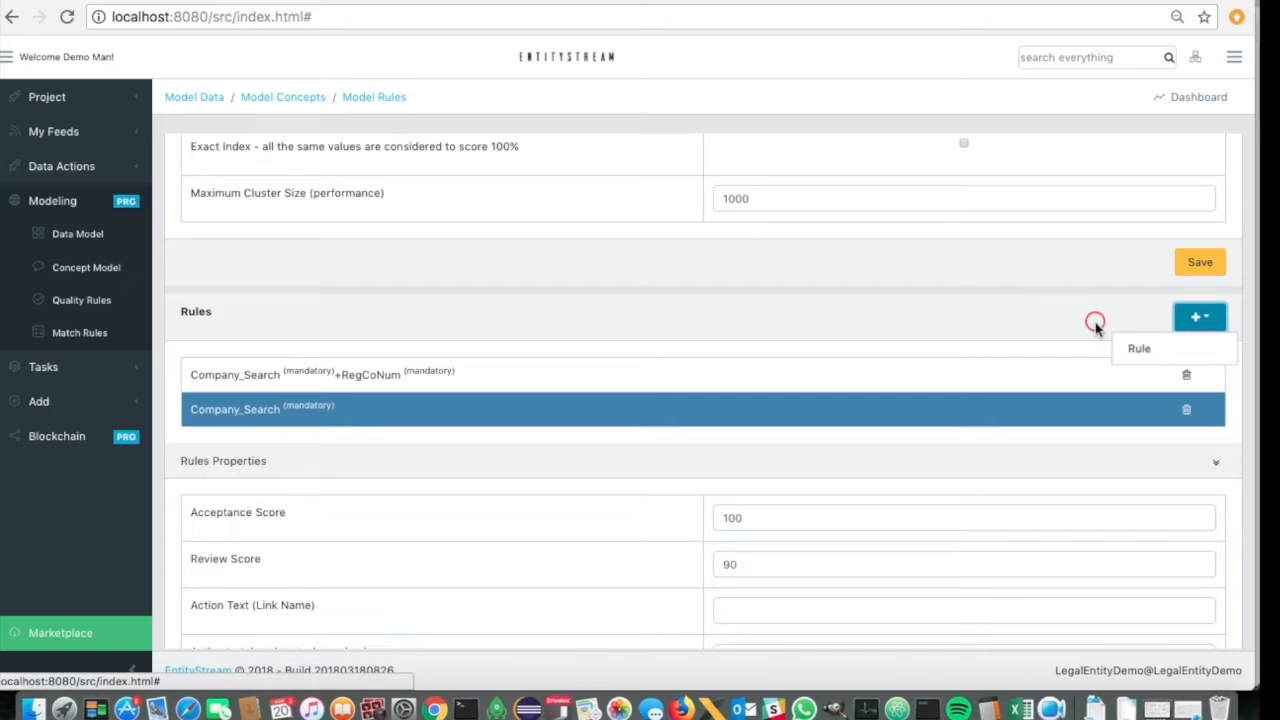
{"action": "scroll", "coordinate": [1143, 517], "scroll_direction": "down", "scroll_amount": 4}
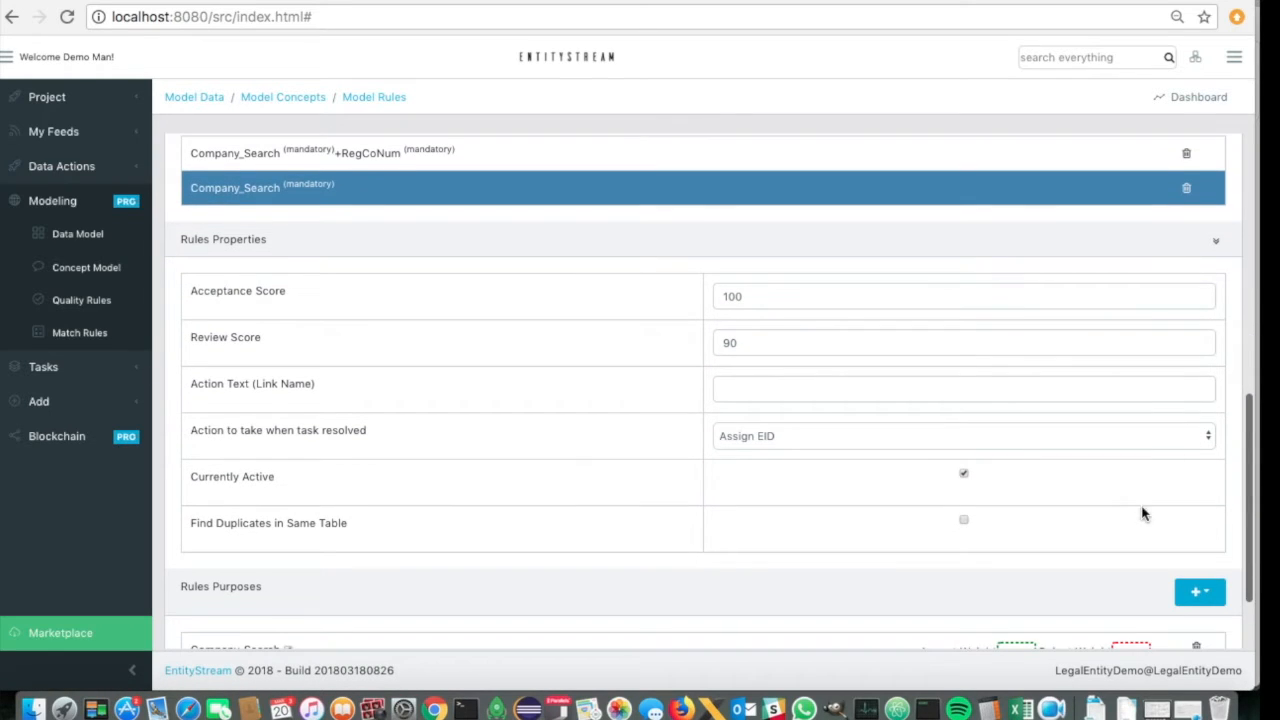
{"action": "left_click", "coordinate": [1199, 592]}
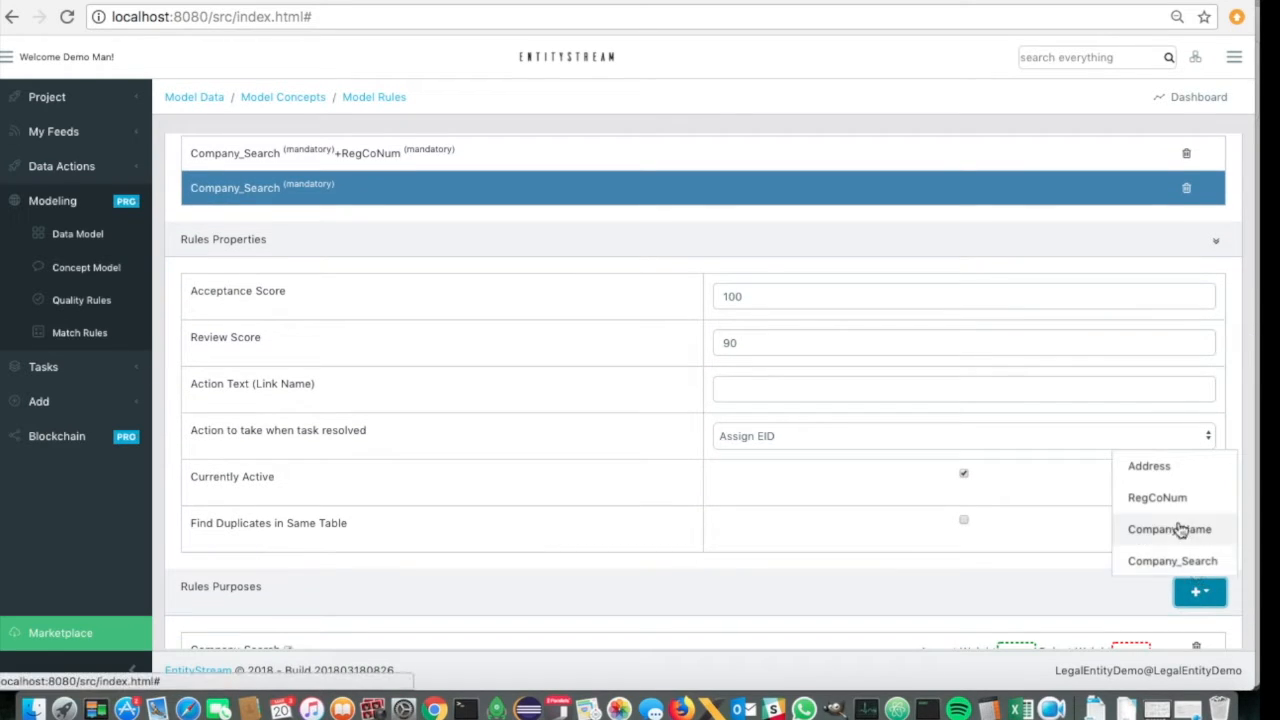
{"action": "left_click", "coordinate": [1149, 467]}
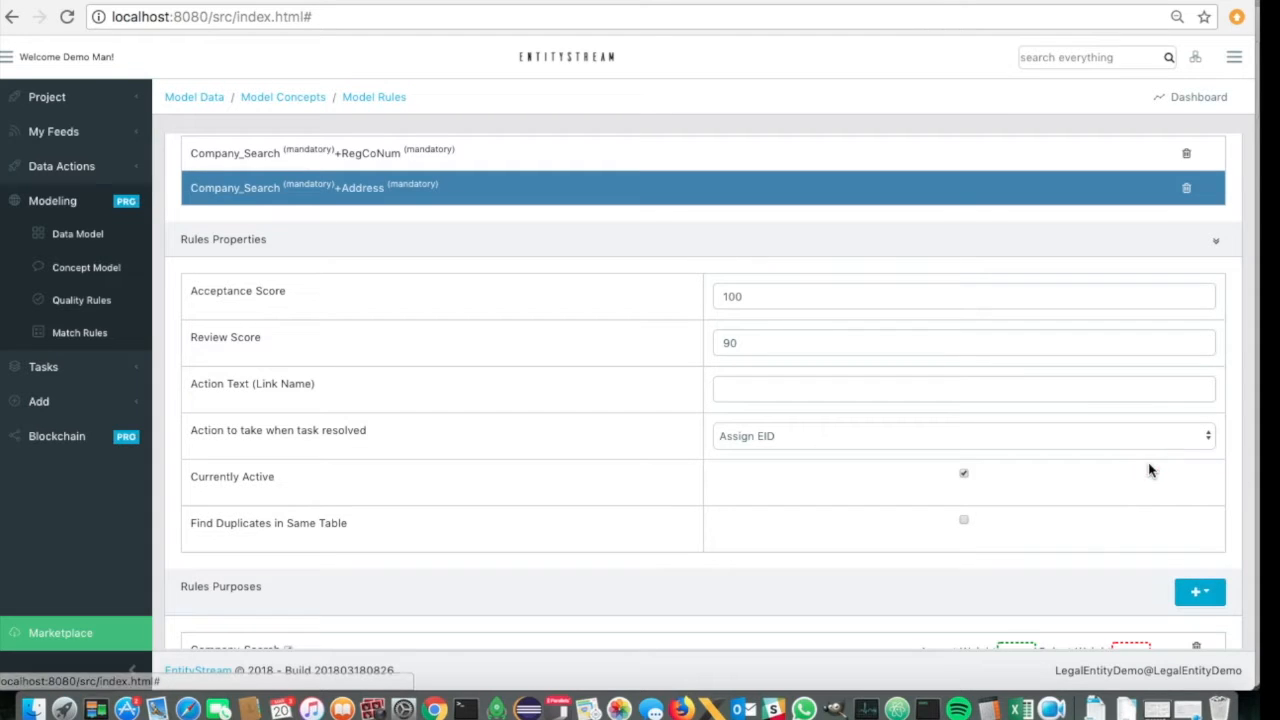
- Set the Company_Search and Address rule's acceptance score to 98 and its review score to 85
{"action": "double_click", "coordinate": [734, 294]}
{"action": "type", "text": "98"}
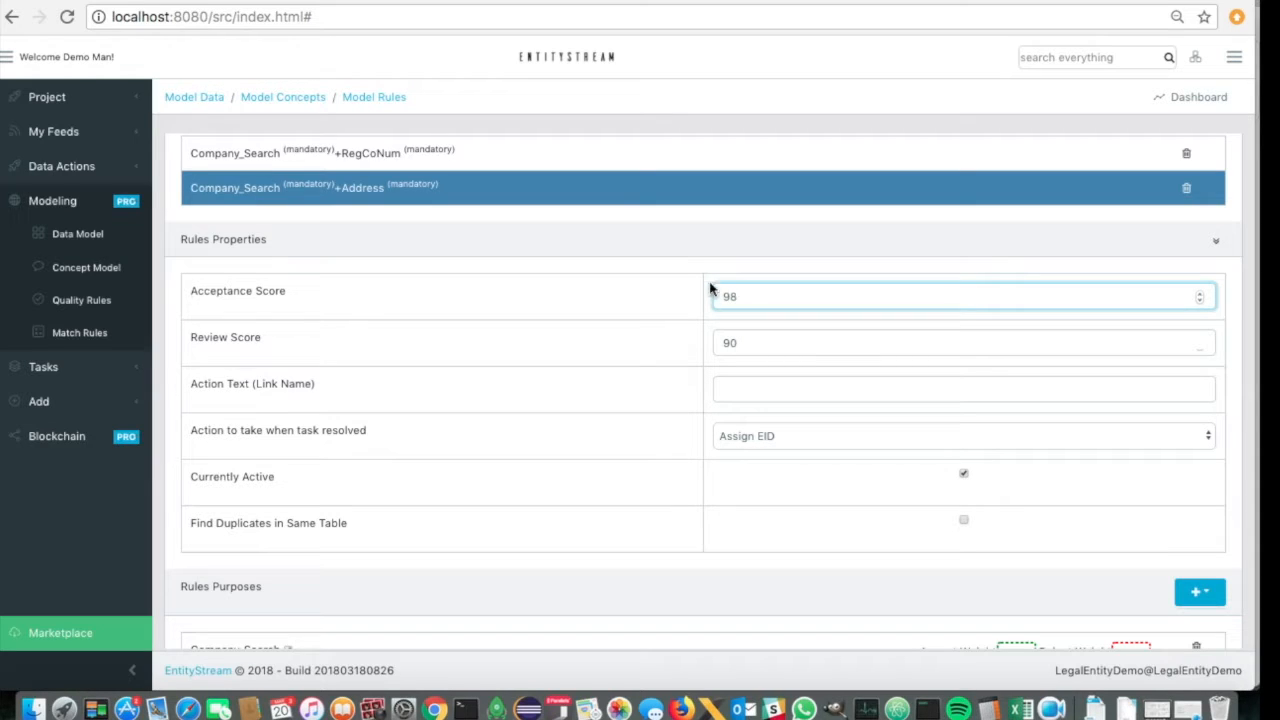
{"action": "left_click", "coordinate": [749, 342]}
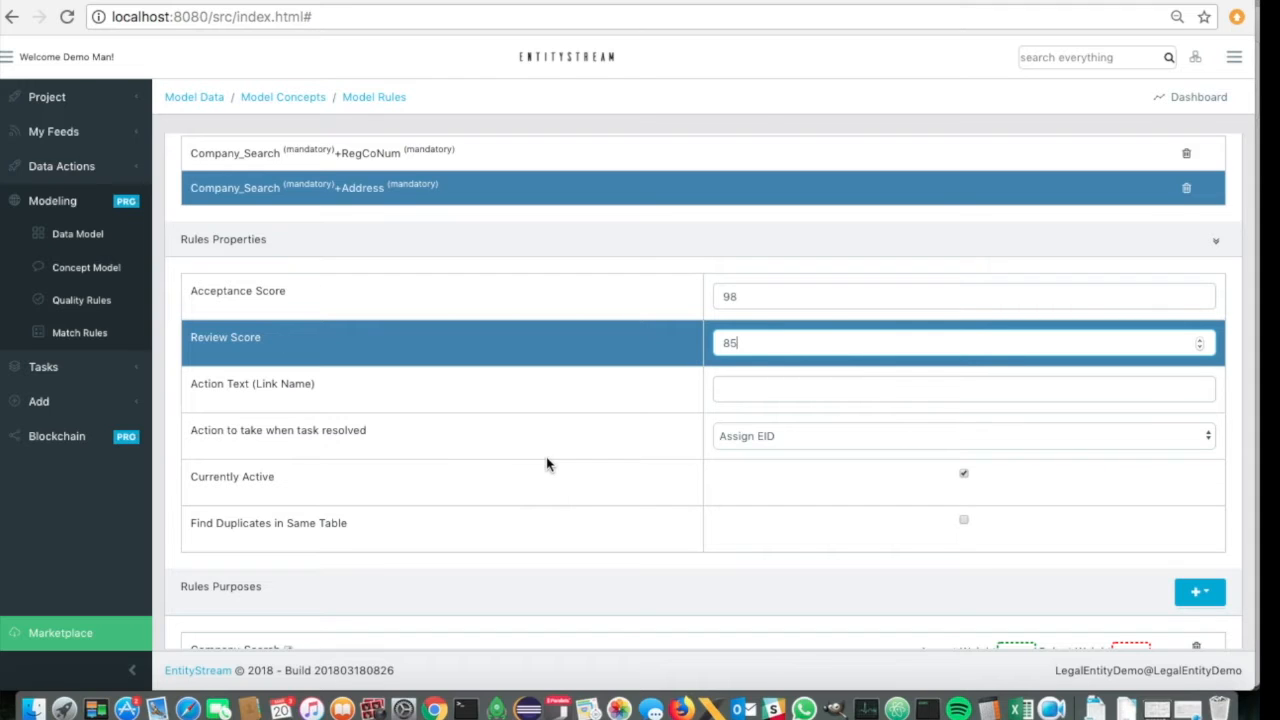
- Set both the accept and reject weights of the rule's Company_Search purpose to 1
{"action": "scroll", "coordinate": [586, 418], "scroll_direction": "up", "scroll_amount": 2}
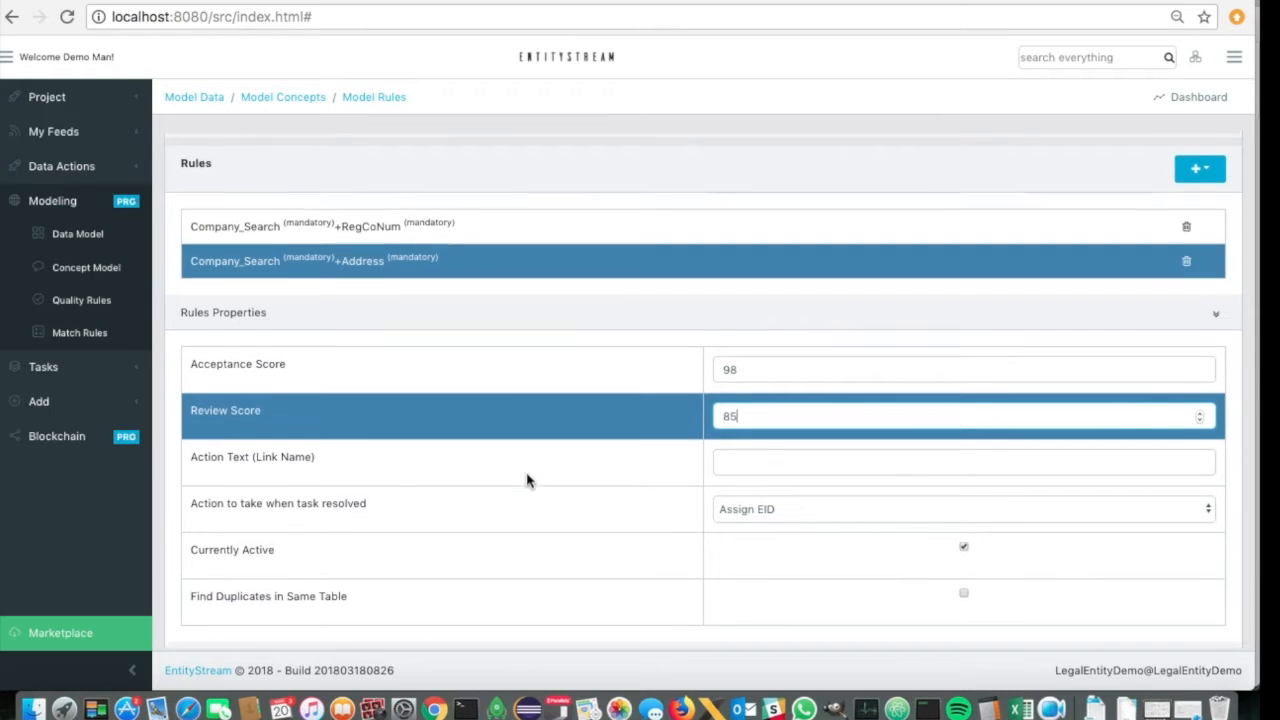
{"action": "scroll", "coordinate": [528, 481], "scroll_direction": "down", "scroll_amount": 3}
{"action": "scroll", "coordinate": [528, 481], "scroll_direction": "down", "scroll_amount": 2}
{"action": "left_click", "coordinate": [1012, 498]}
{"action": "type", "text": "1"}
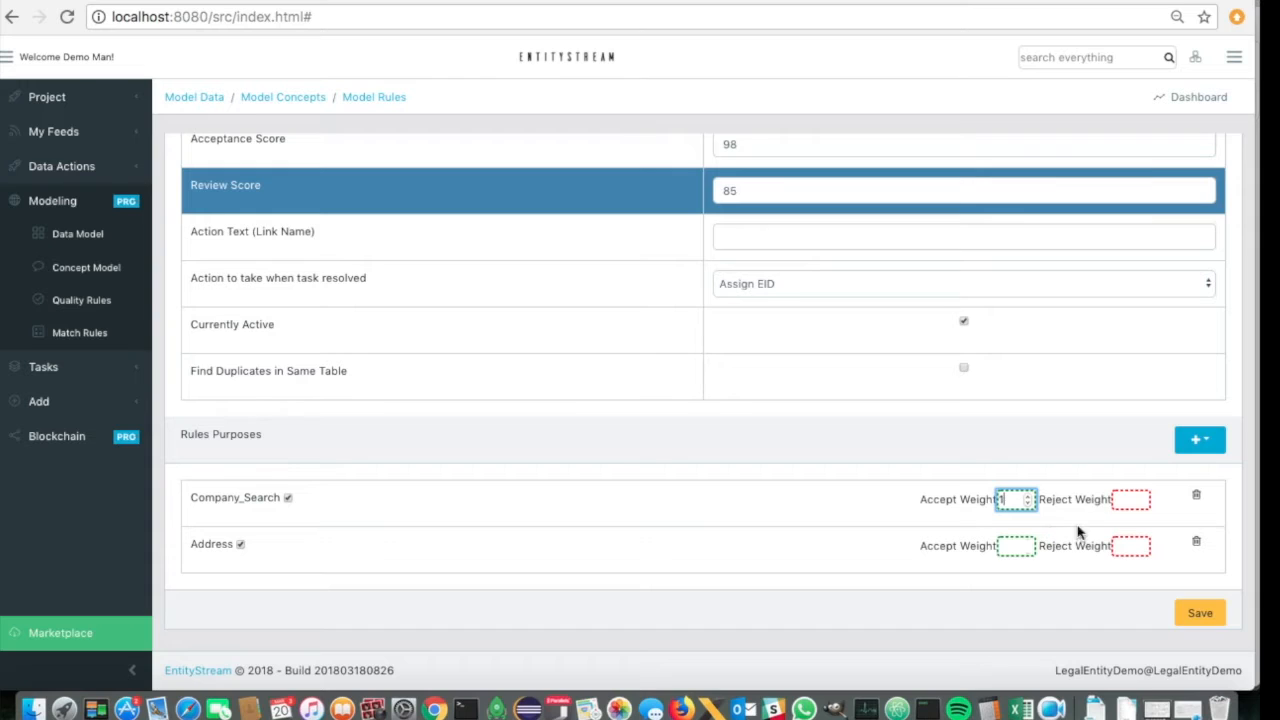
{"action": "left_click", "coordinate": [1133, 499]}
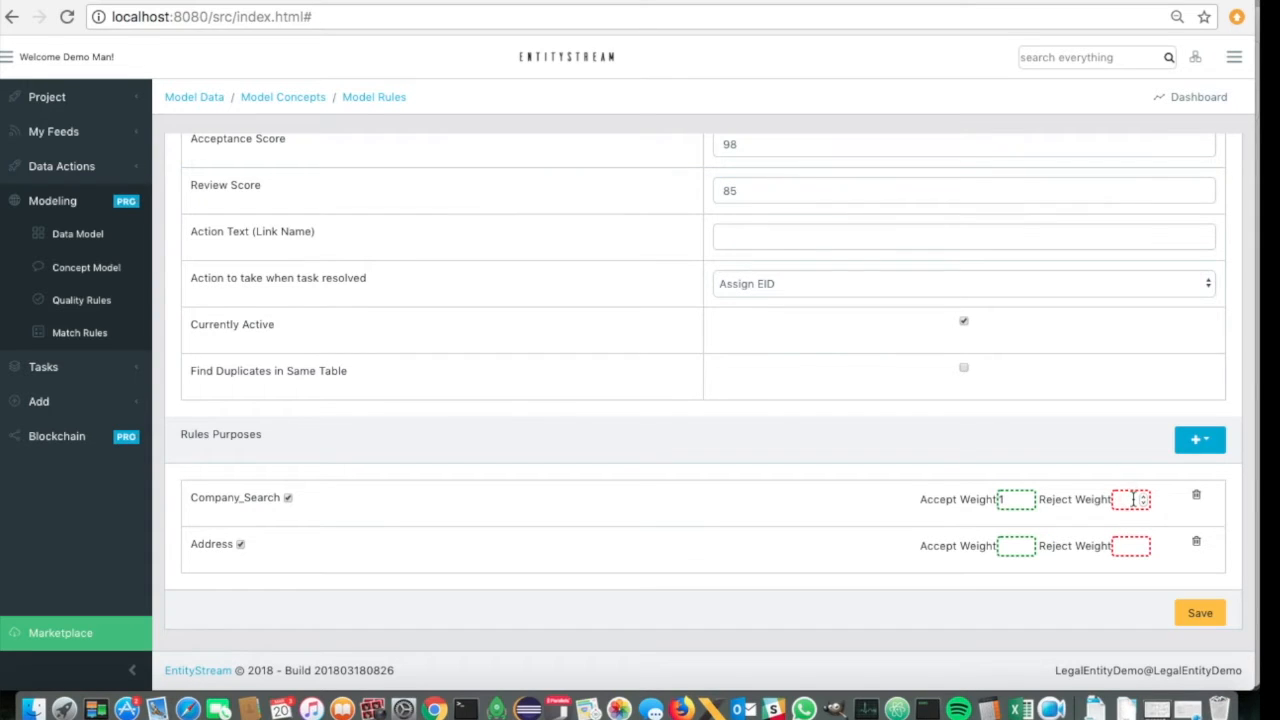
{"action": "left_click", "coordinate": [1130, 499]}
{"action": "type", "text": "1"}
- Set the Address purpose's accept weight to 0.8 and reject weight to 1.2, and save the rule
{"action": "left_click", "coordinate": [1011, 546]}
{"action": "left_click", "coordinate": [1001, 545]}
{"action": "left_click", "coordinate": [1130, 545]}
{"action": "type", "text": "1"}
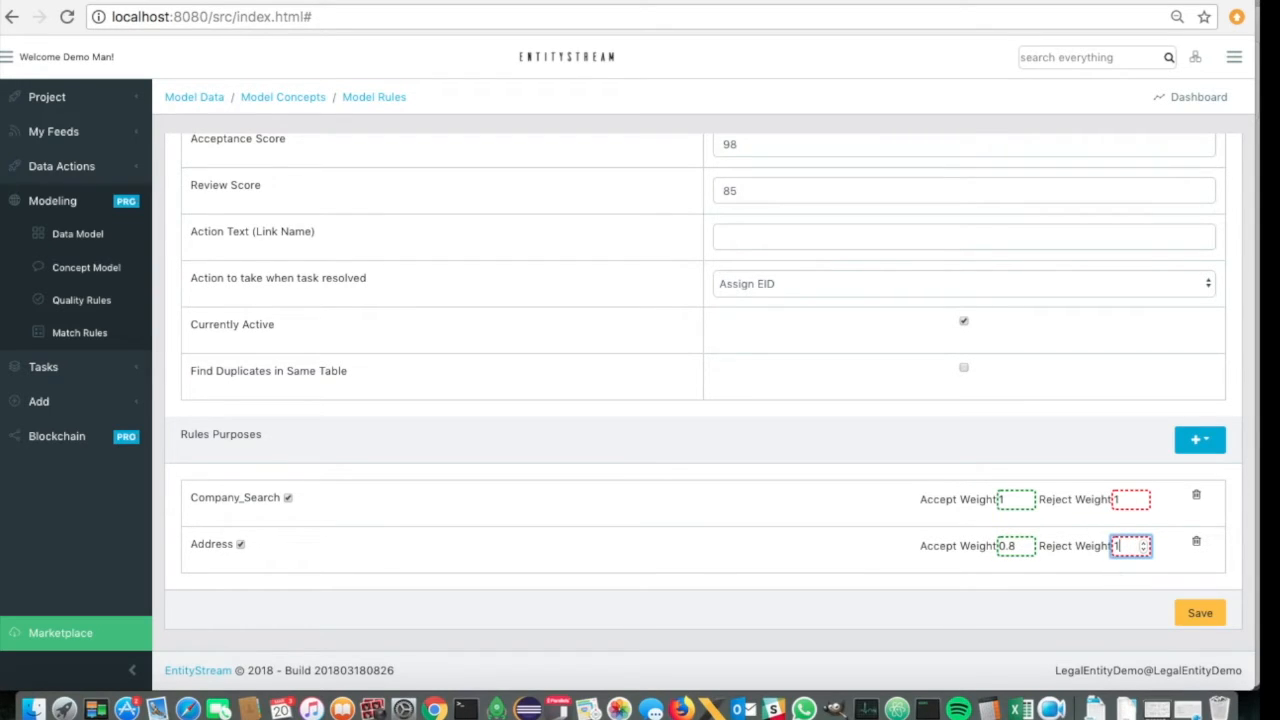
{"action": "type", "text": ".2"}
{"action": "left_click", "coordinate": [1076, 566]}
{"action": "scroll", "coordinate": [1043, 365], "scroll_direction": "up", "scroll_amount": 5}
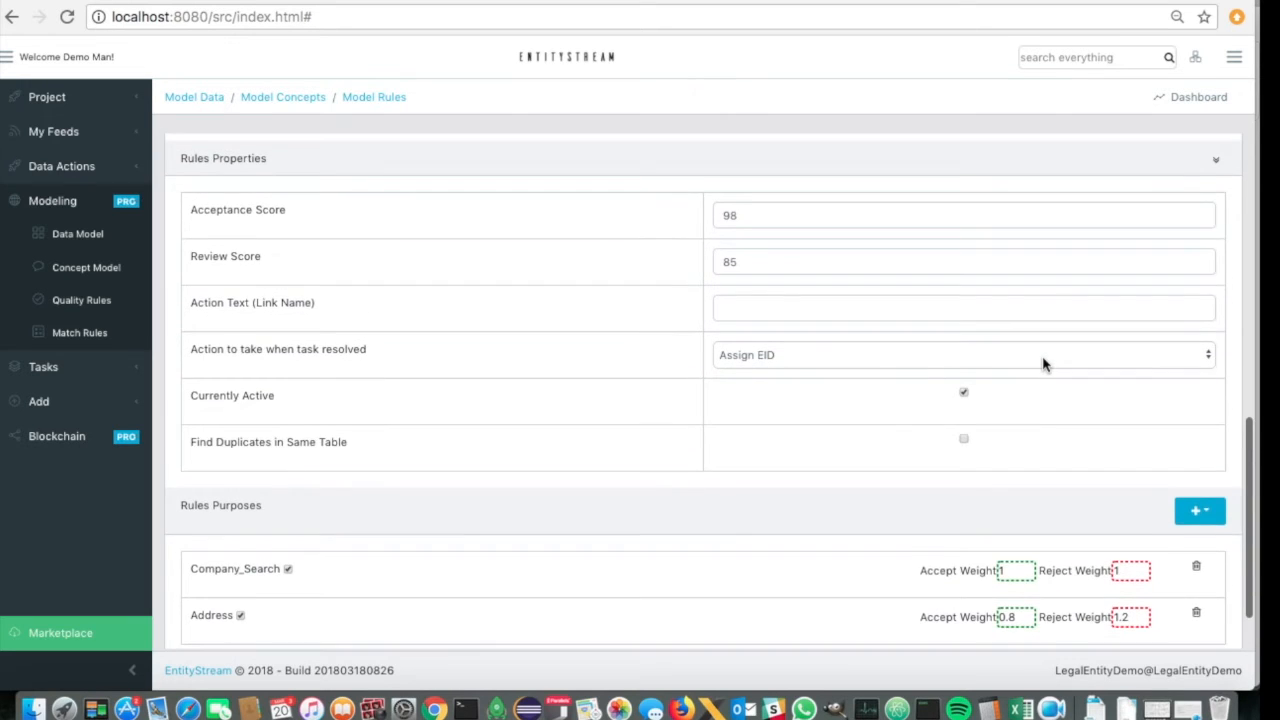
{"action": "scroll", "coordinate": [1043, 358], "scroll_direction": "up", "scroll_amount": 2}
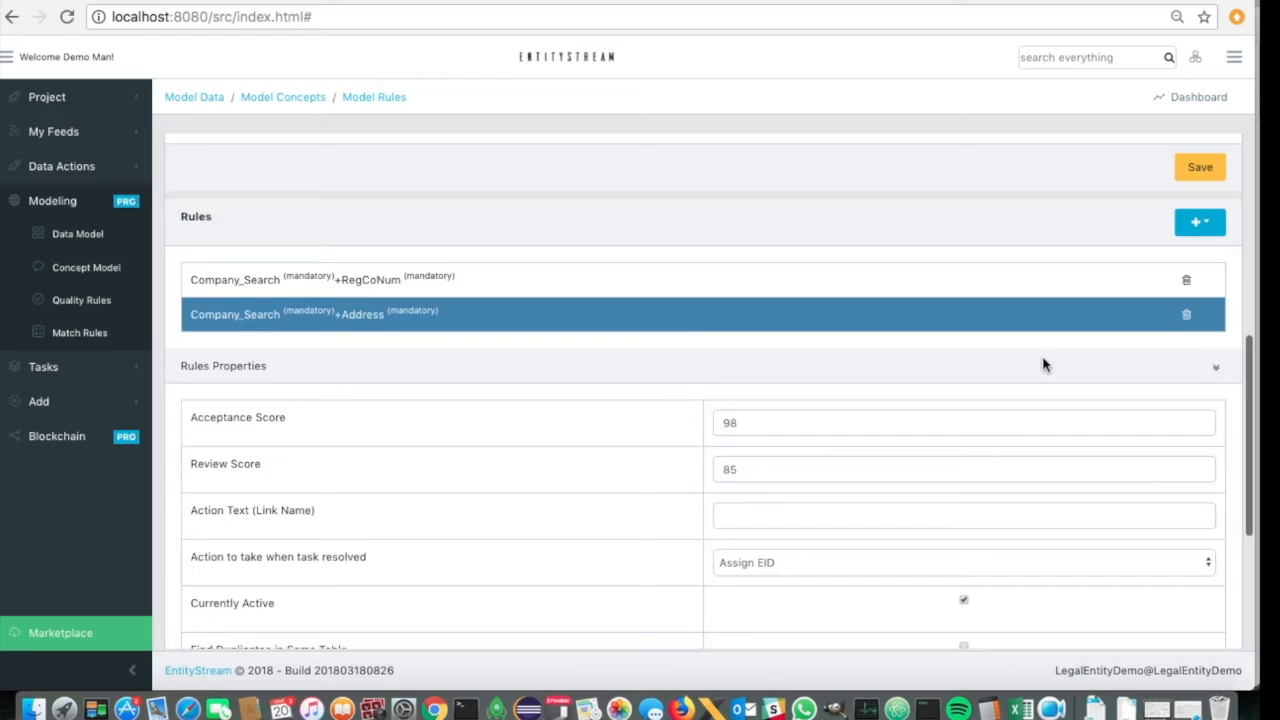
{"action": "scroll", "coordinate": [1043, 363], "scroll_direction": "down", "scroll_amount": 7}
{"action": "left_click", "coordinate": [1200, 618]}
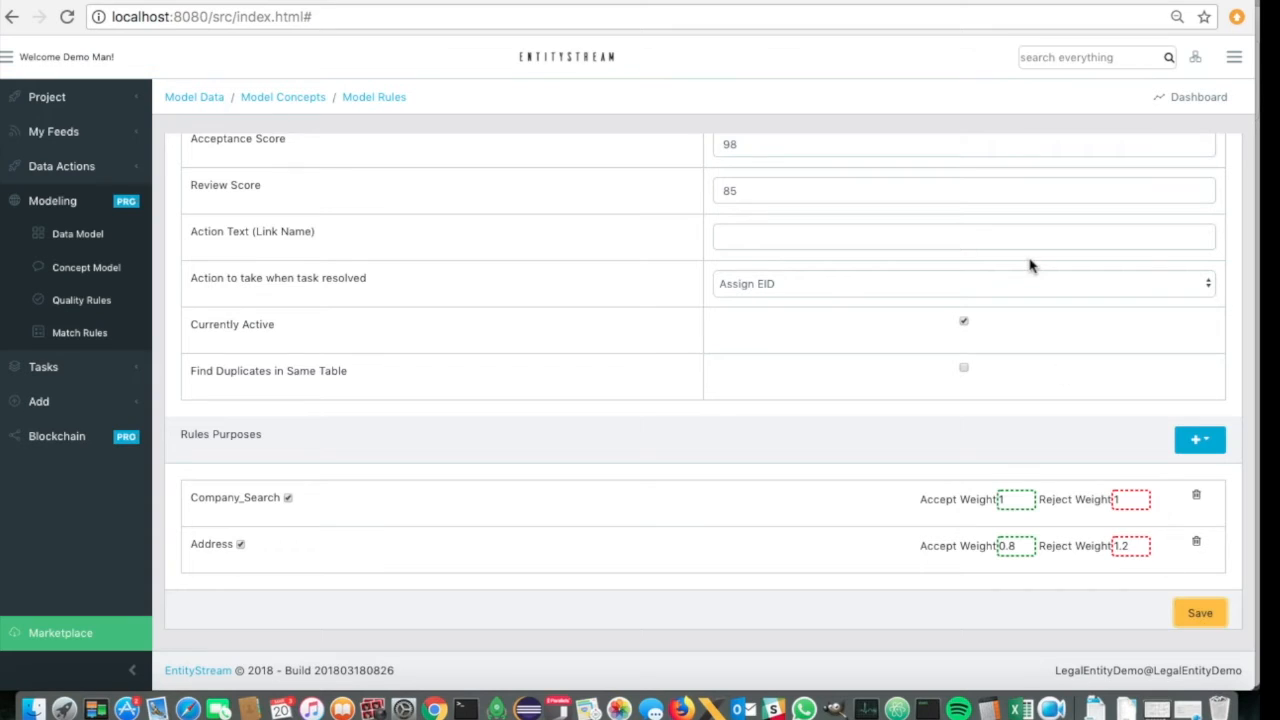
- Open the quality rules and search the Country rules for Japan
{"action": "scroll", "coordinate": [1031, 266], "scroll_direction": "up", "scroll_amount": 10}
{"action": "scroll", "coordinate": [1030, 265], "scroll_direction": "up", "scroll_amount": 8}
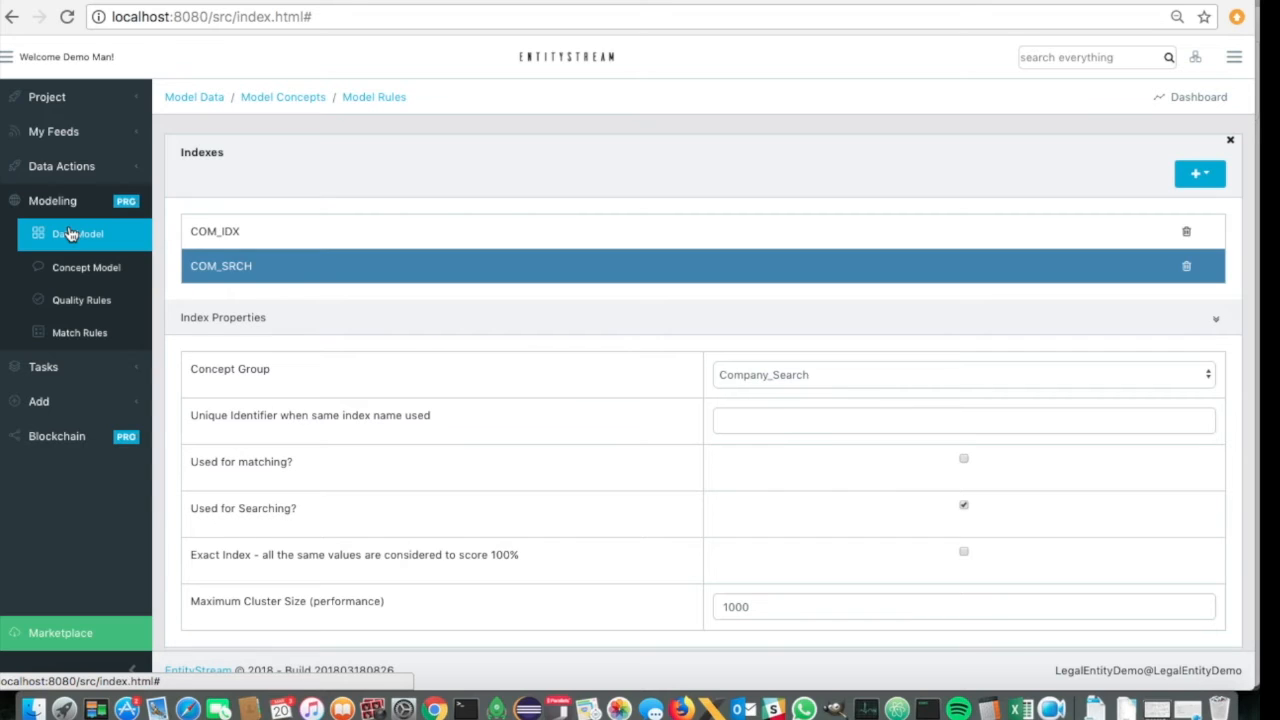
{"action": "left_click", "coordinate": [70, 302]}
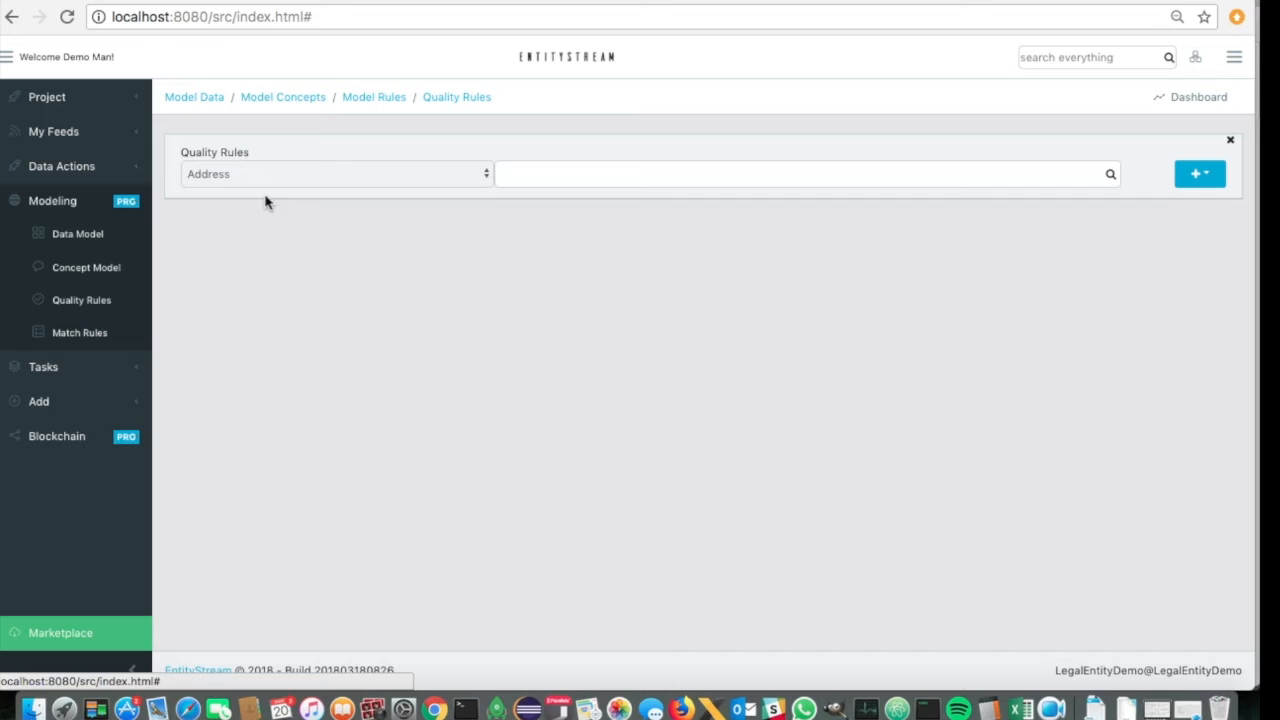
{"action": "left_click", "coordinate": [336, 174]}
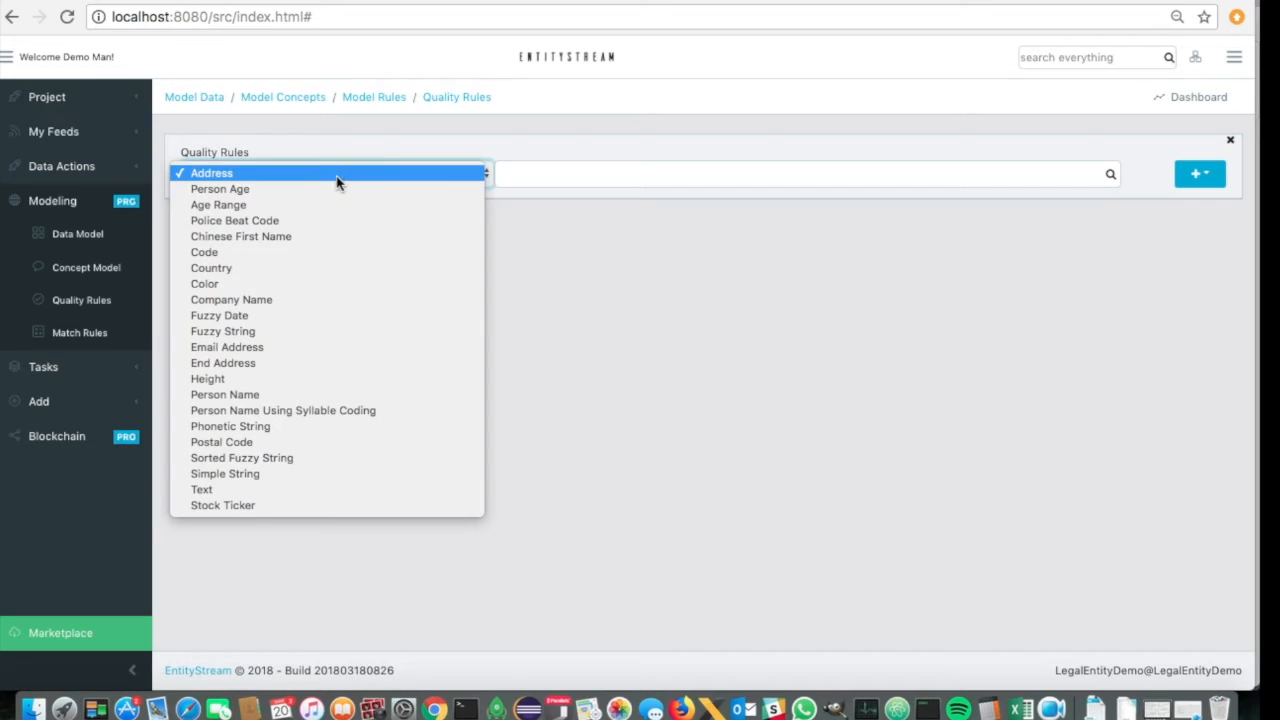
{"action": "left_click", "coordinate": [229, 267]}
{"action": "left_click", "coordinate": [518, 178]}
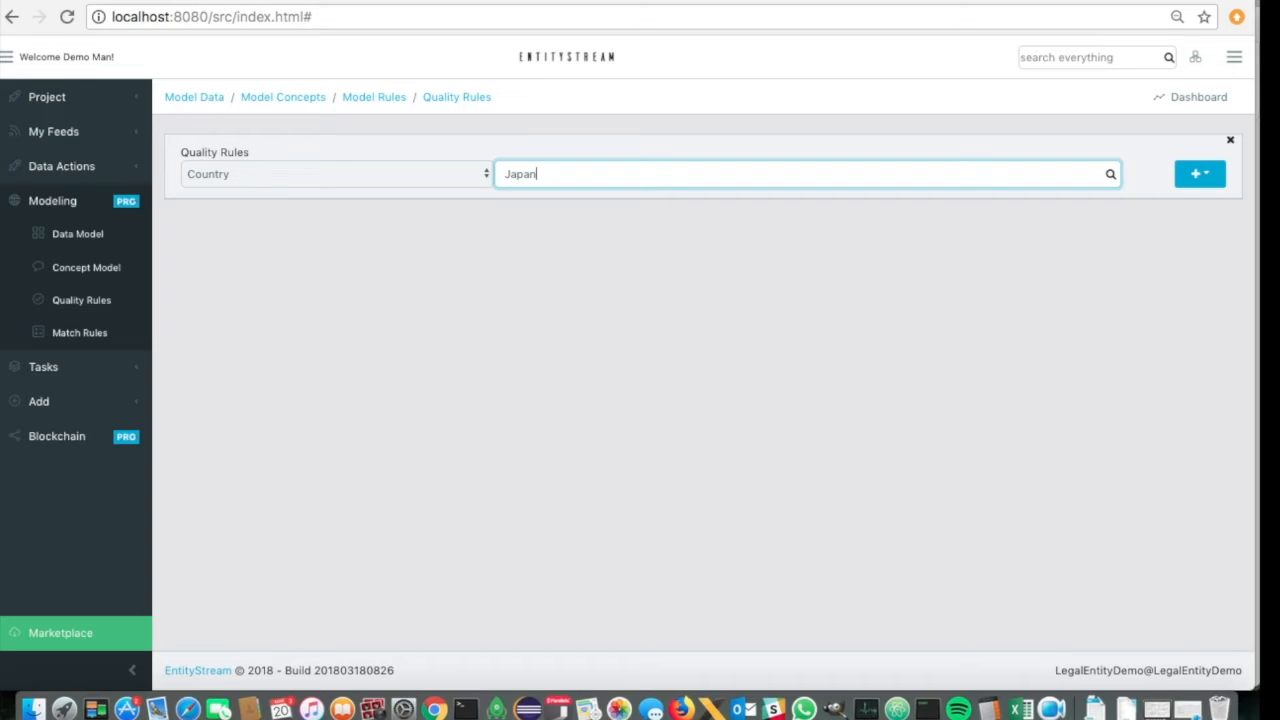
{"action": "key", "text": "Return"}
{"action": "left_click", "coordinate": [737, 223]}
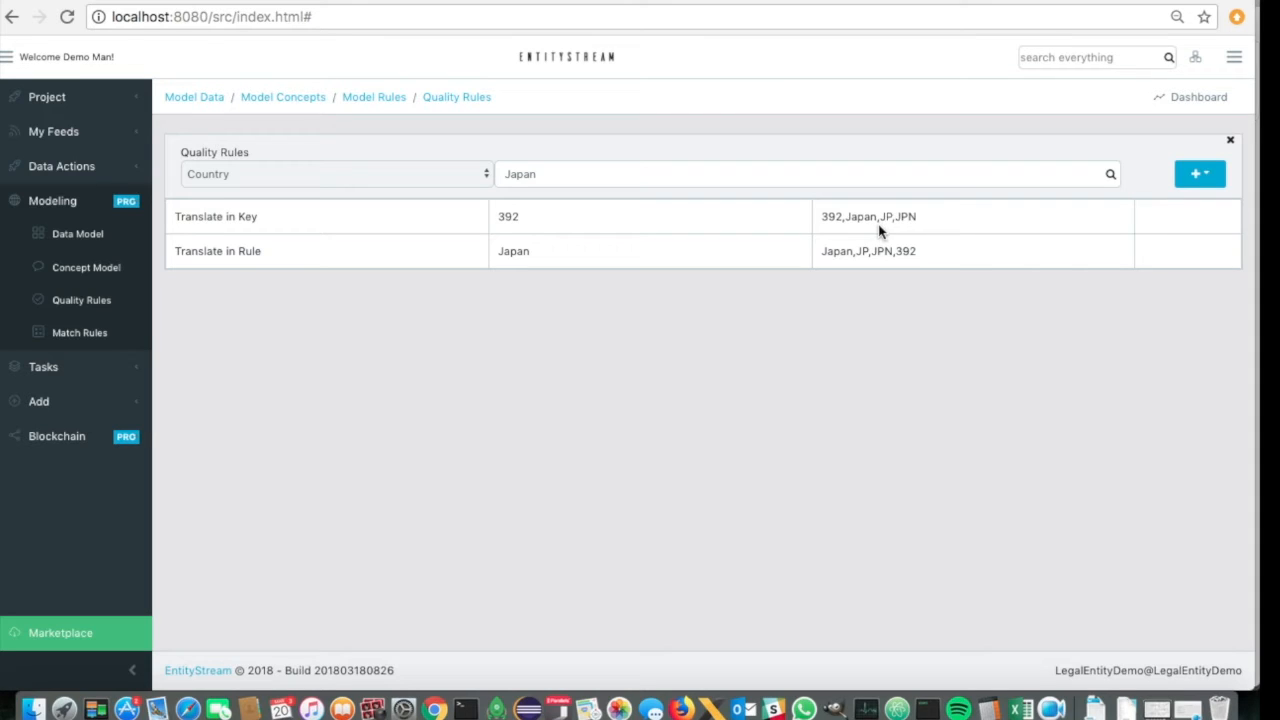
- Search the Company Name quality rules for Limited
{"action": "left_click", "coordinate": [280, 174]}
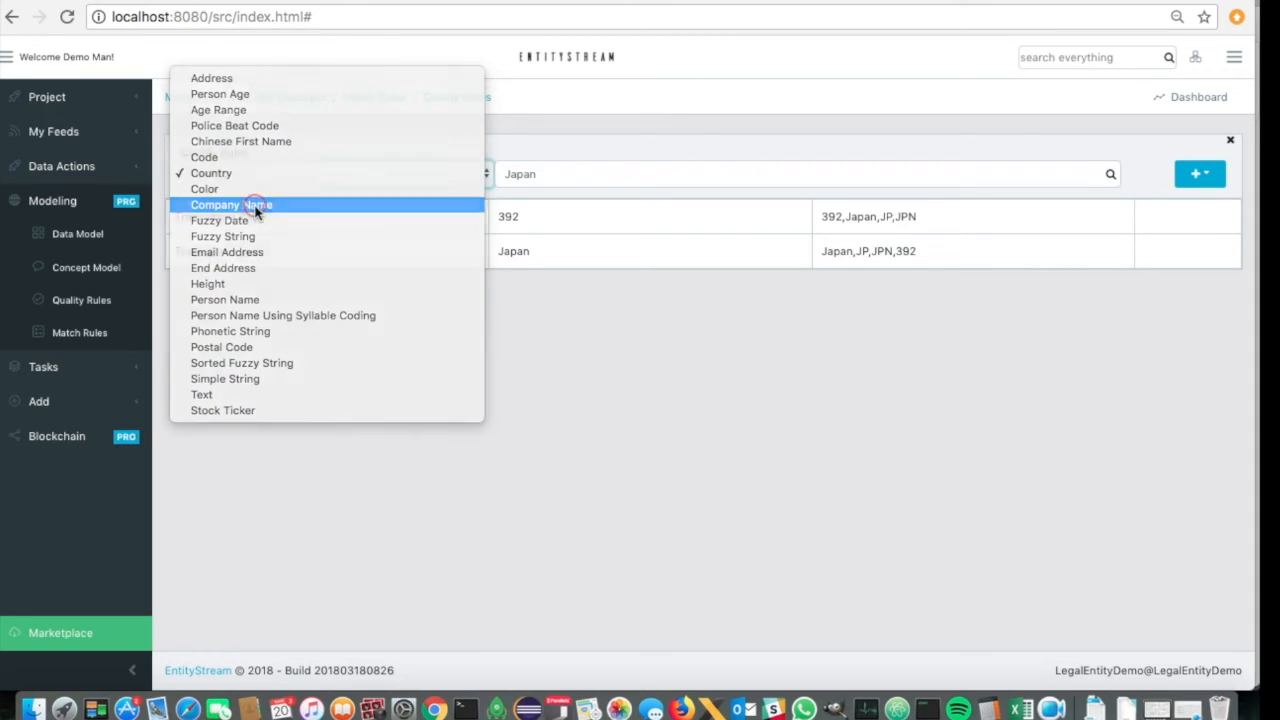
{"action": "left_click", "coordinate": [255, 205]}
{"action": "double_click", "coordinate": [550, 172]}
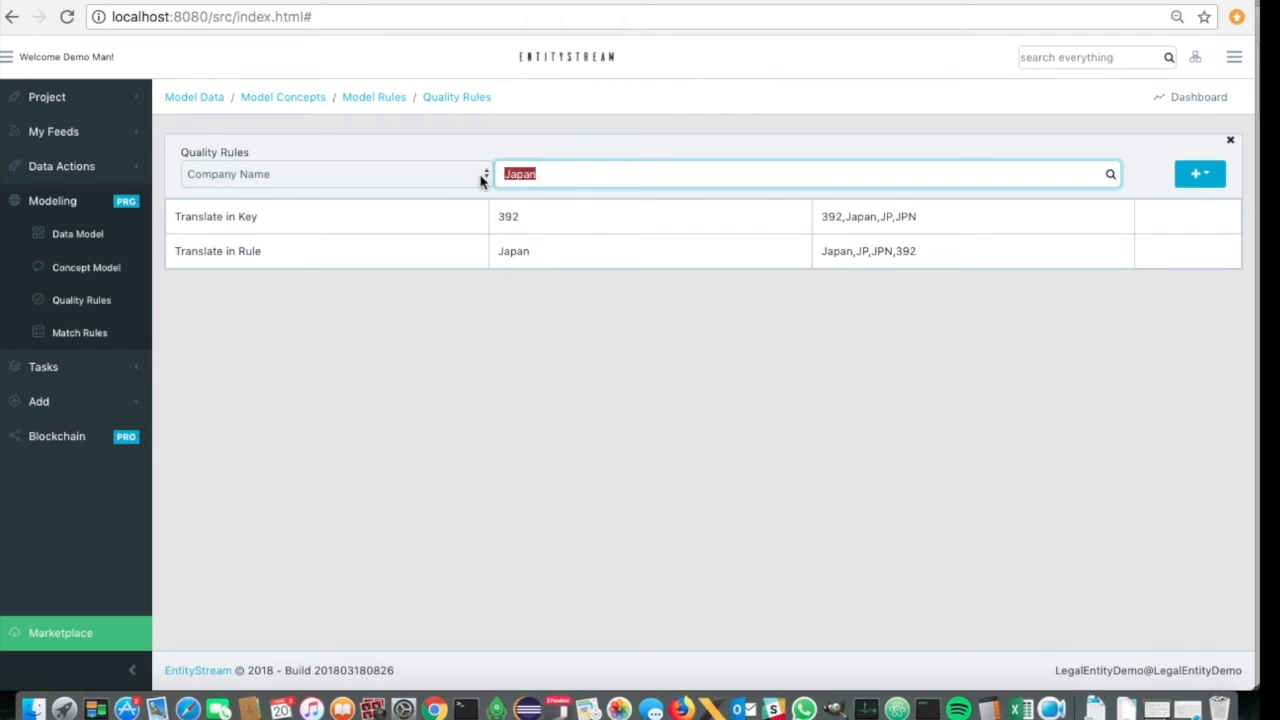
{"action": "type", "text": "Limited"}
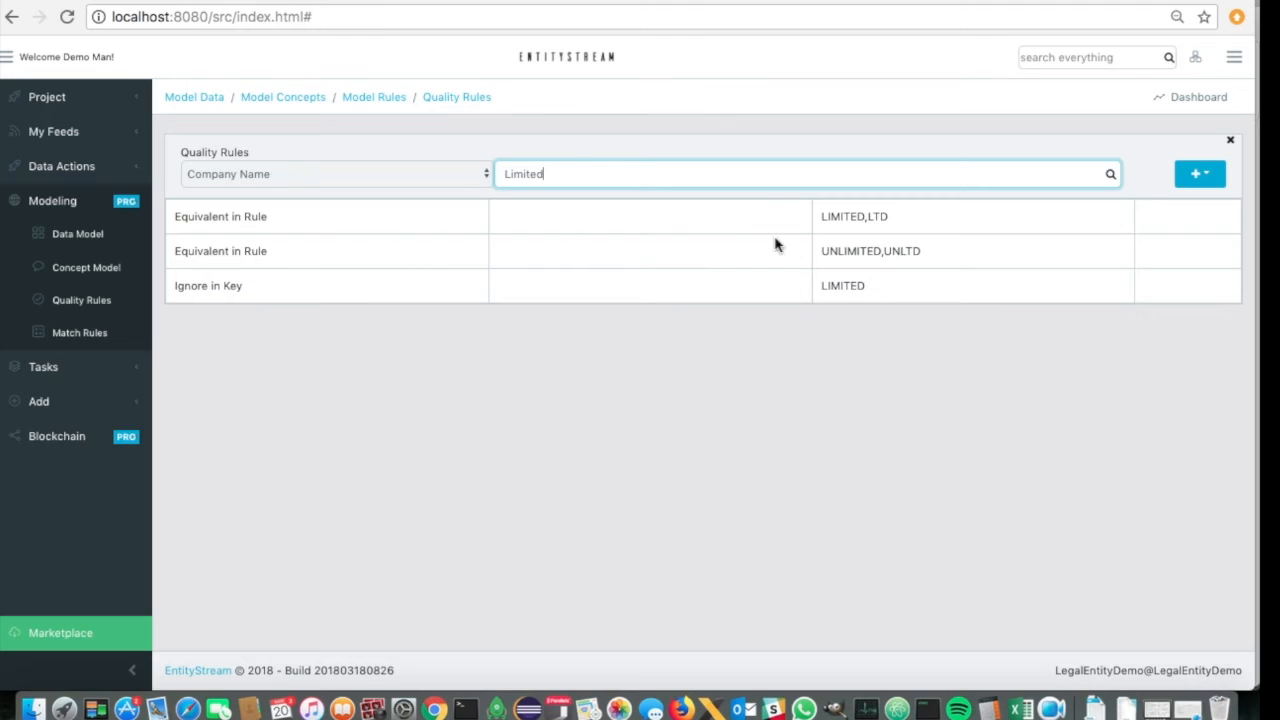
{"action": "left_click", "coordinate": [890, 292]}
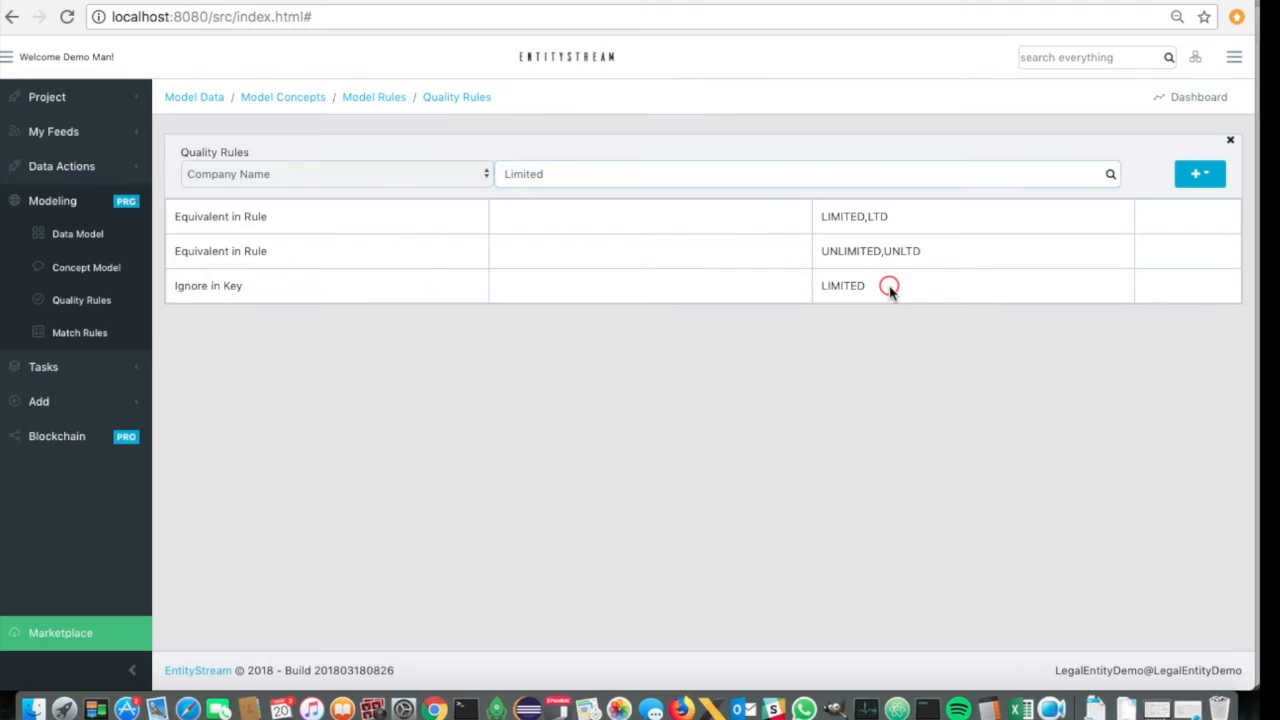
- Search the Company Name quality rules for LTD and examine the not-equivalent rule
{"action": "left_click", "coordinate": [599, 171]}
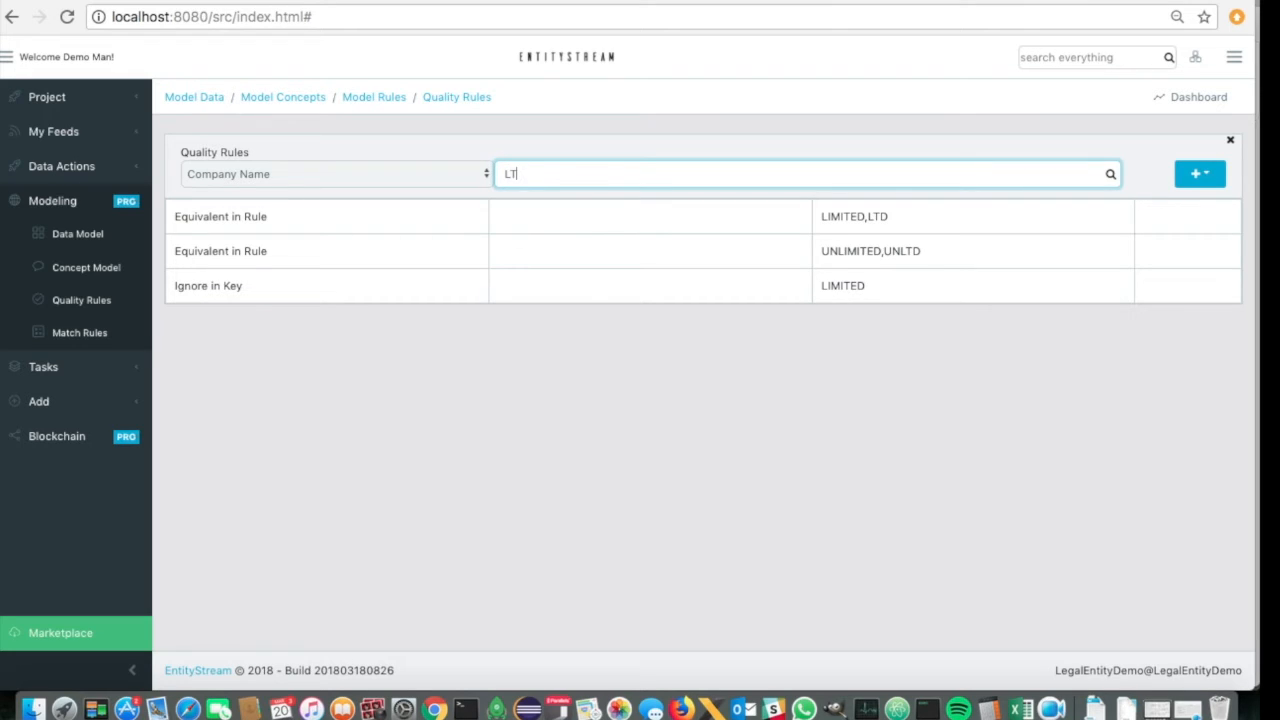
{"action": "key", "text": "Return"}
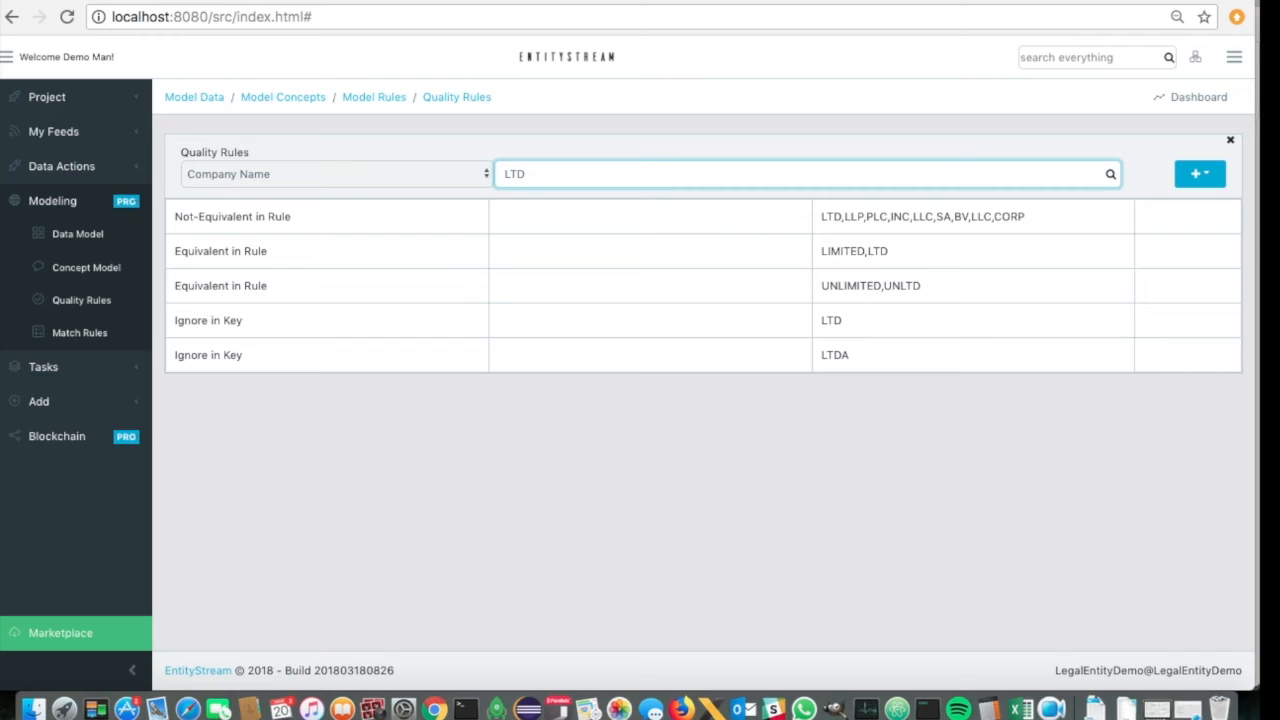
{"action": "left_click", "coordinate": [290, 221]}
{"action": "triple_click", "coordinate": [174, 219]}
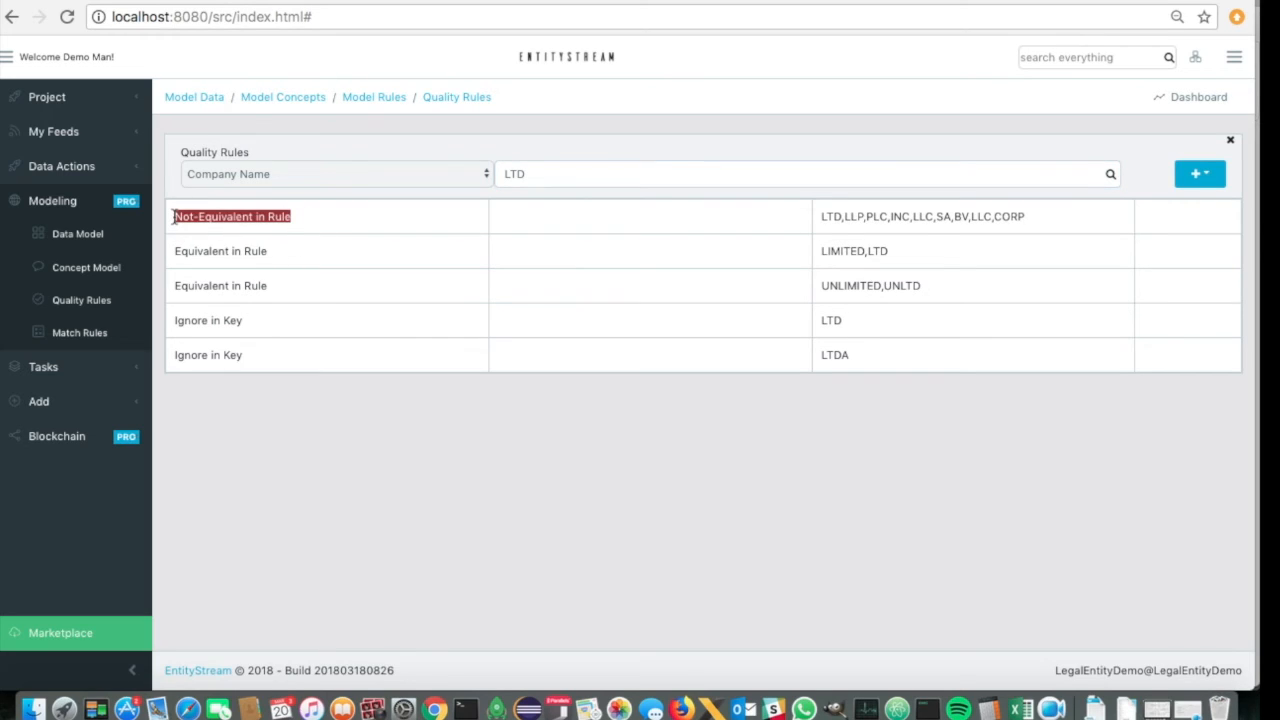
{"action": "left_click", "coordinate": [313, 392]}
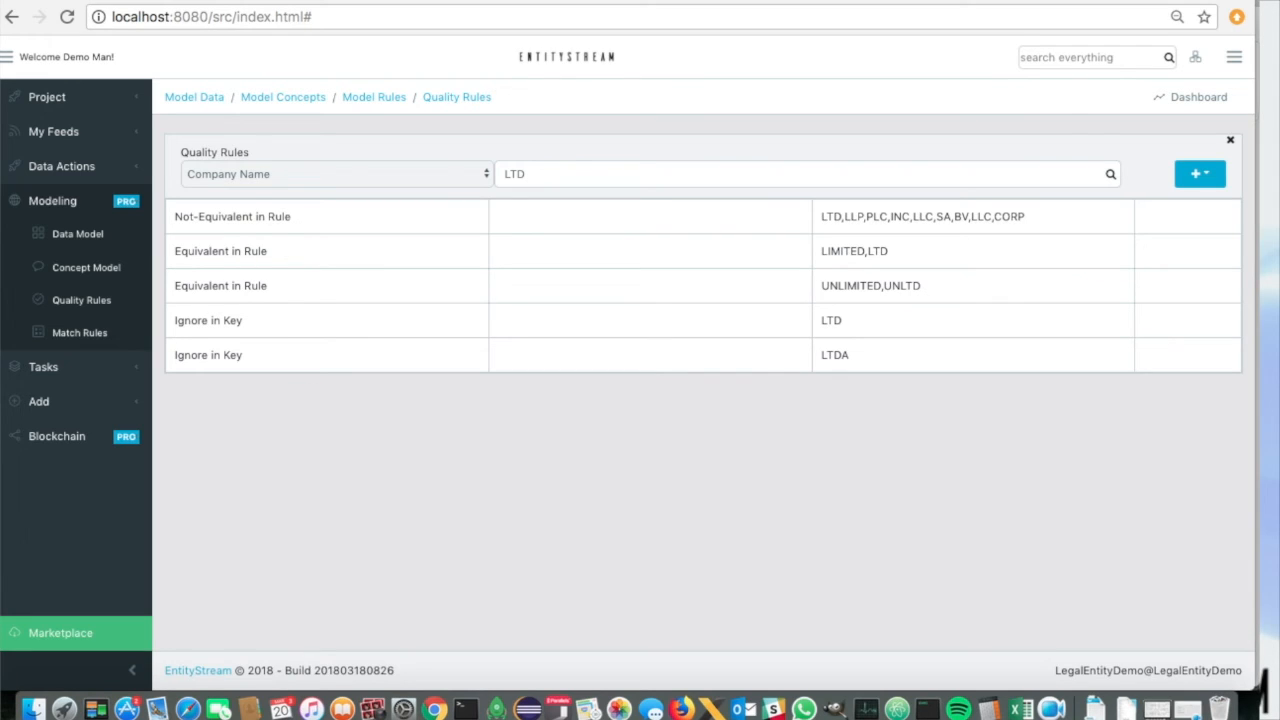
{"action": "left_click", "coordinate": [779, 1]}
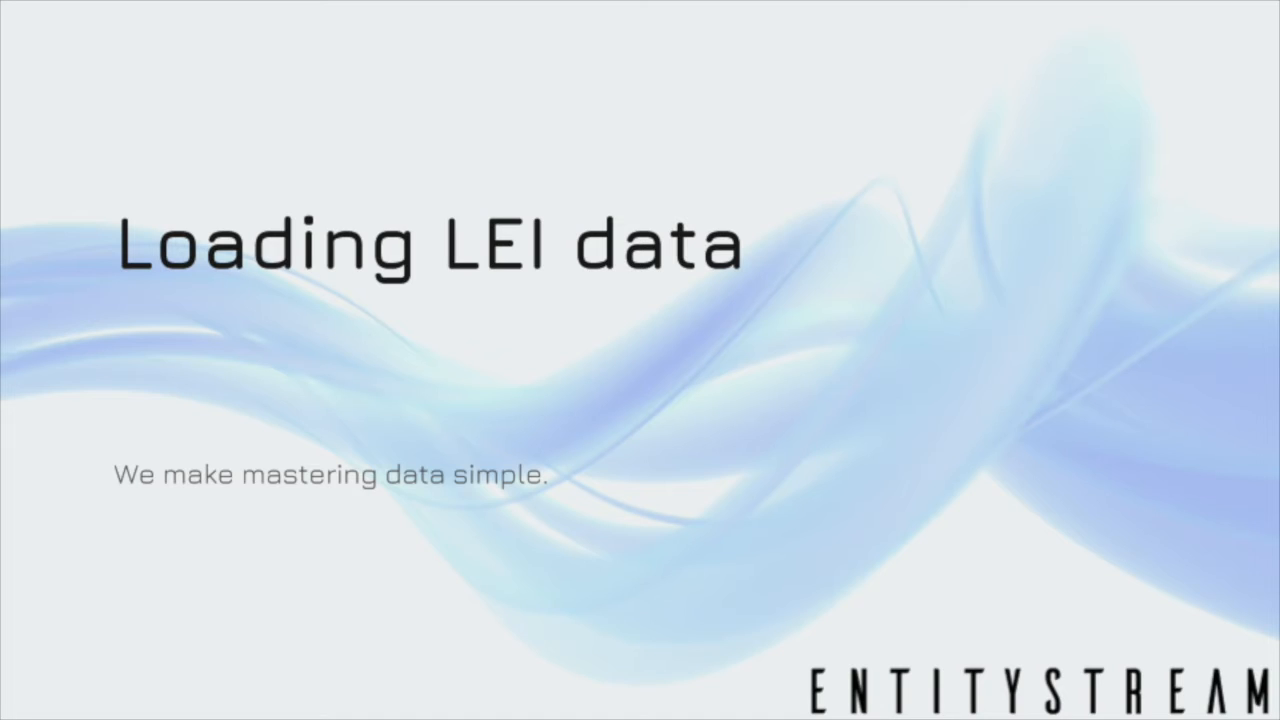